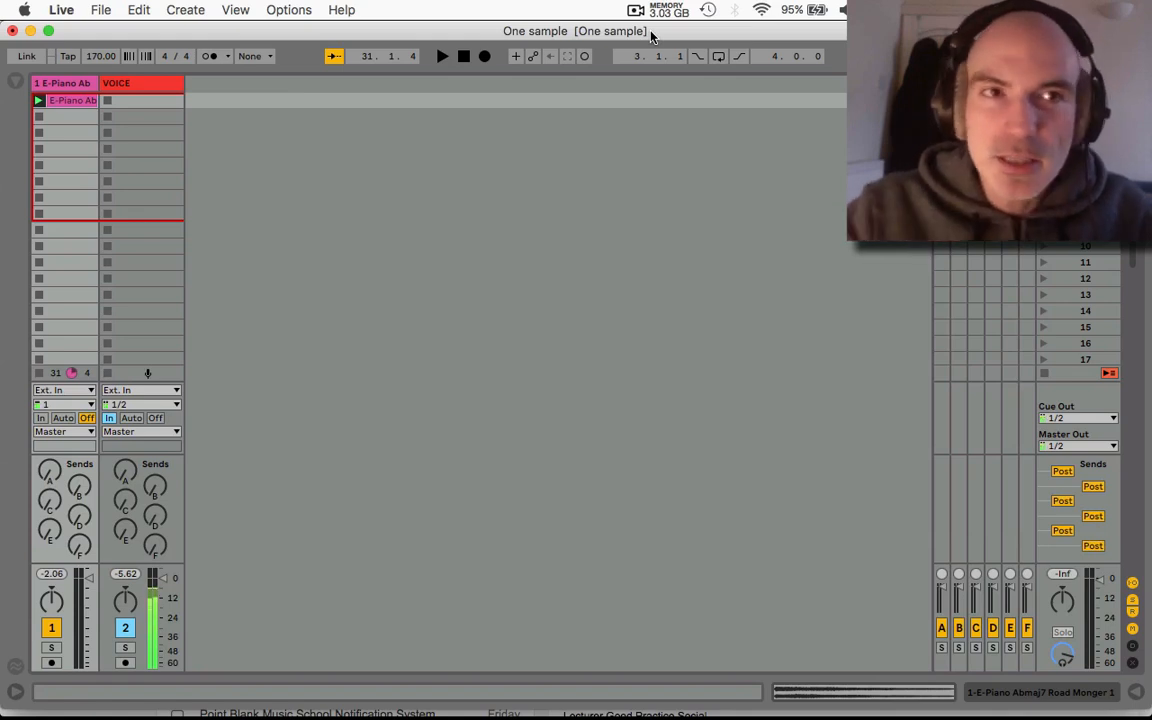
Step: Play the E-Piano clip on the first track and inspect its waveform up close
click(38, 101)
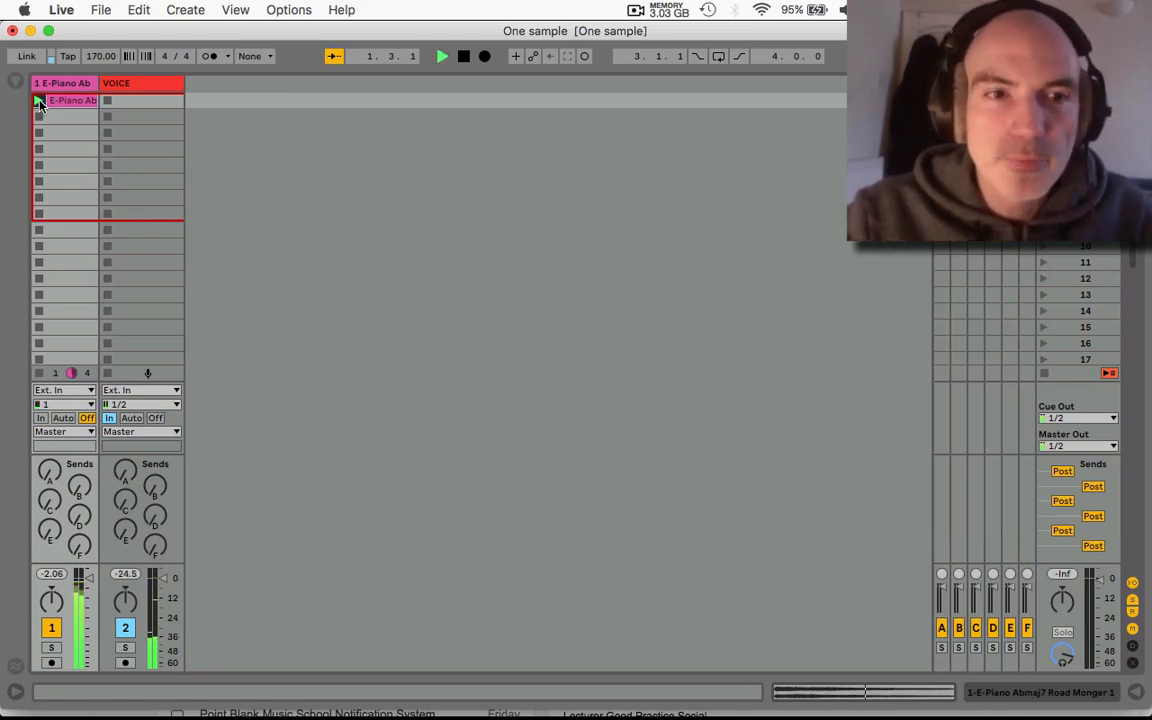
double_click(50, 101)
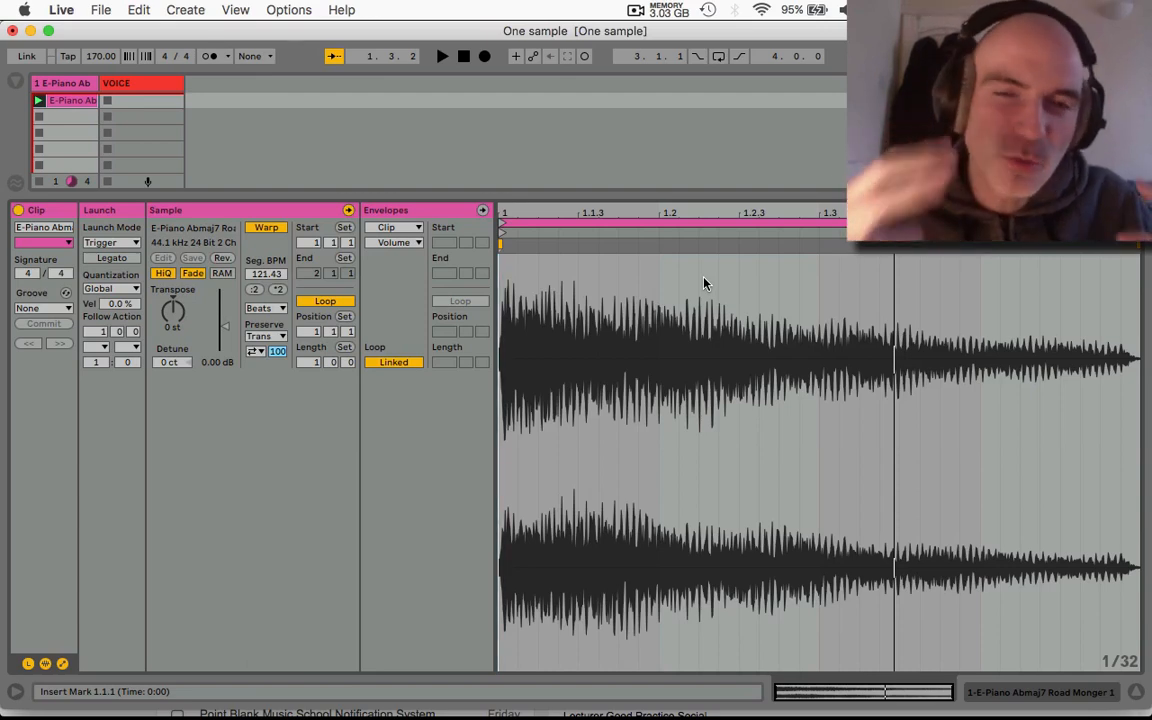
drag(630, 214, 630, 360)
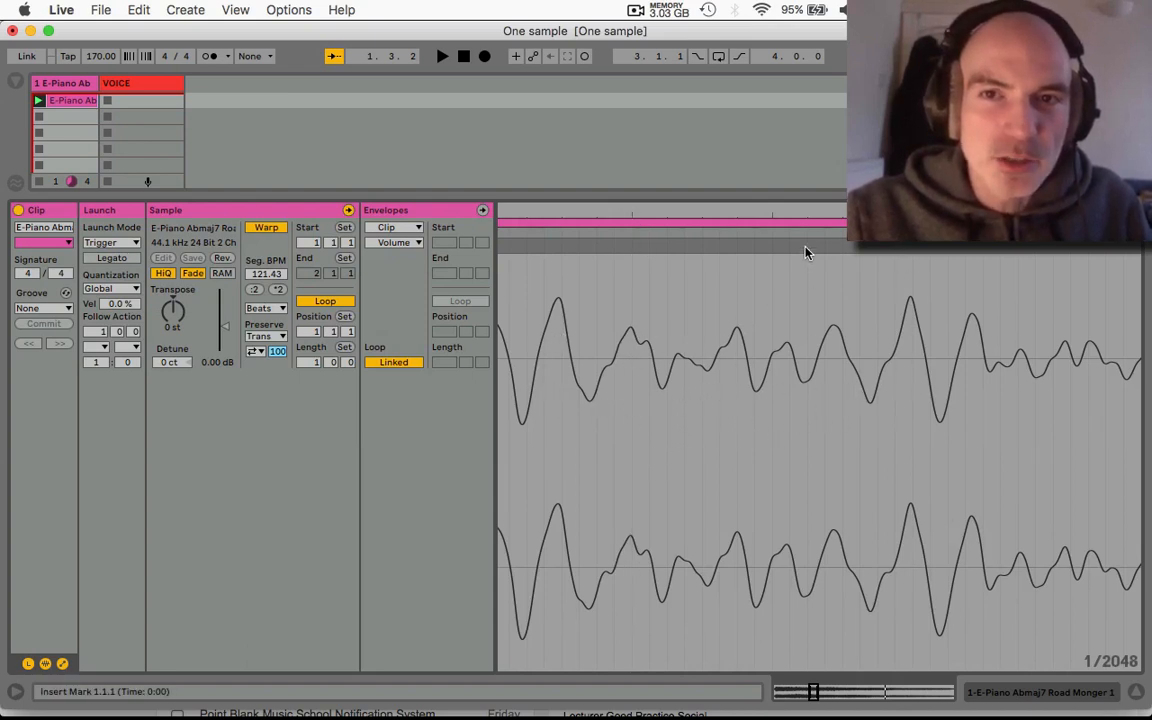
drag(803, 212, 735, 40)
click(978, 693)
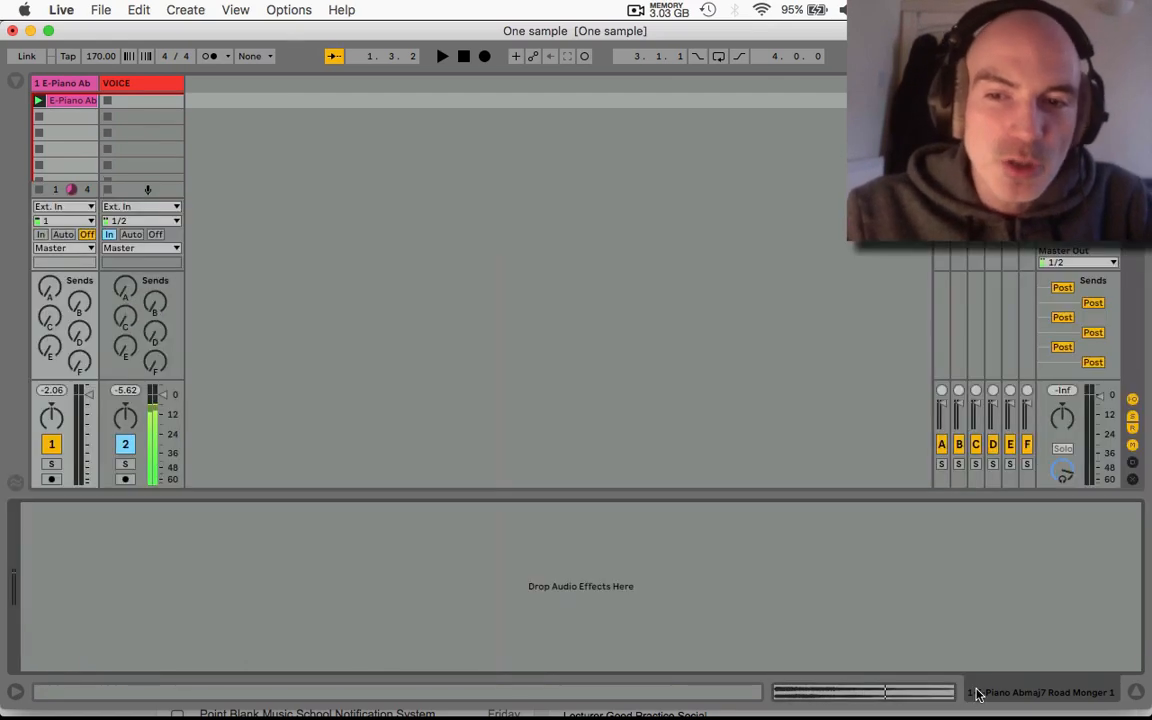
Step: Insert a new MIDI track right after the E-Piano audio track and select it
right_click(55, 88)
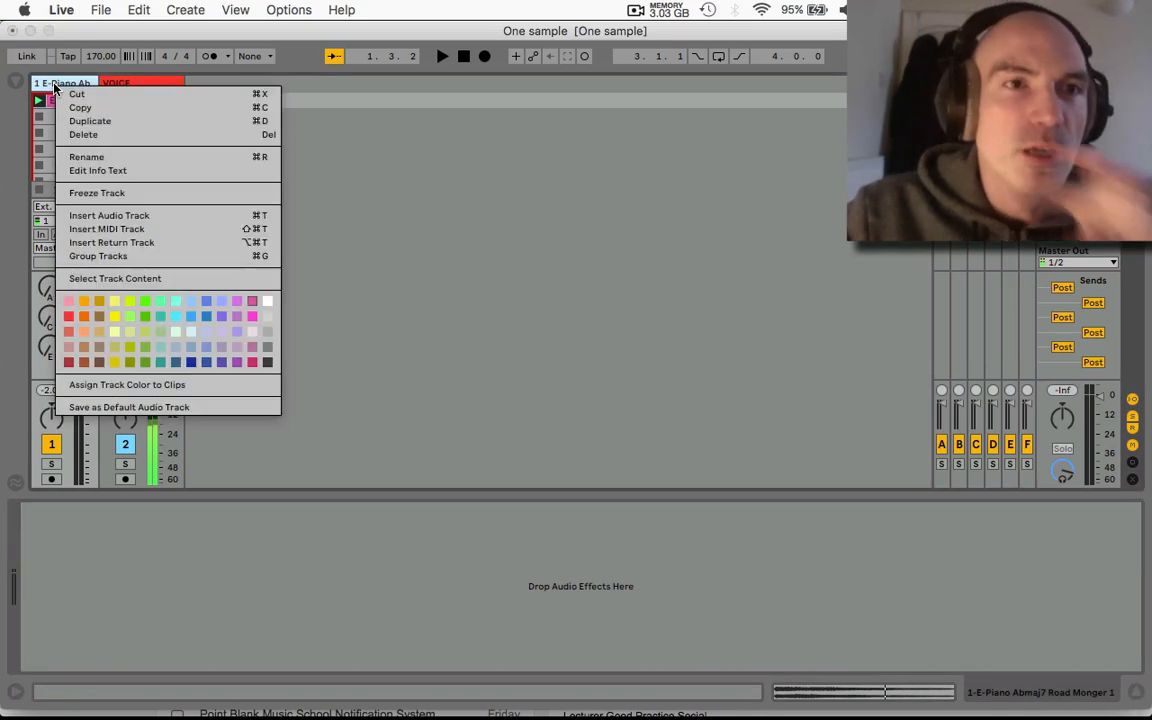
click(152, 228)
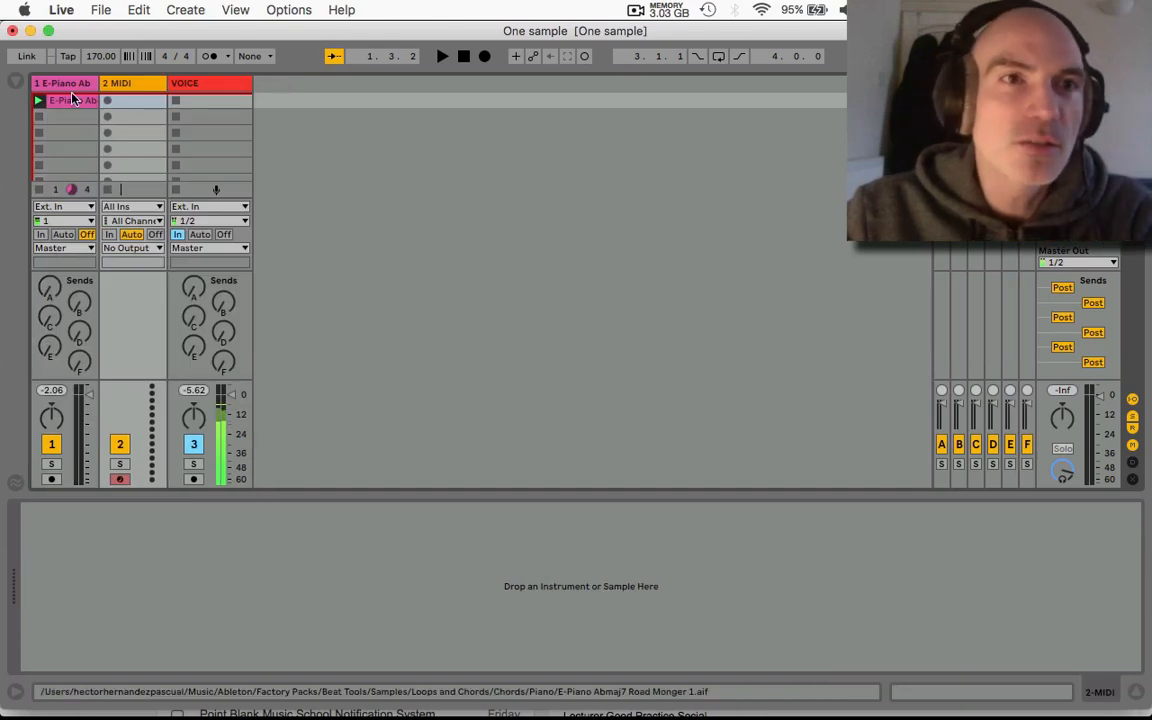
click(70, 100)
click(119, 86)
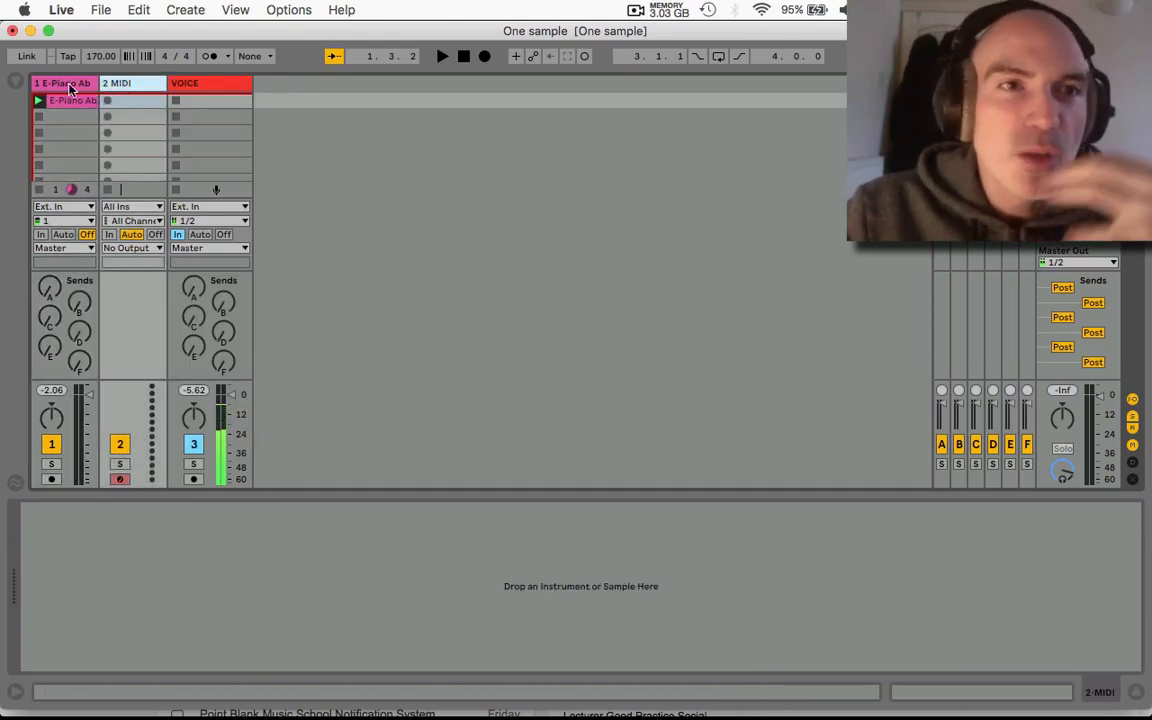
Step: Load the Sampler instrument onto the new MIDI track
click(14, 82)
scroll(100, 175, down, 3)
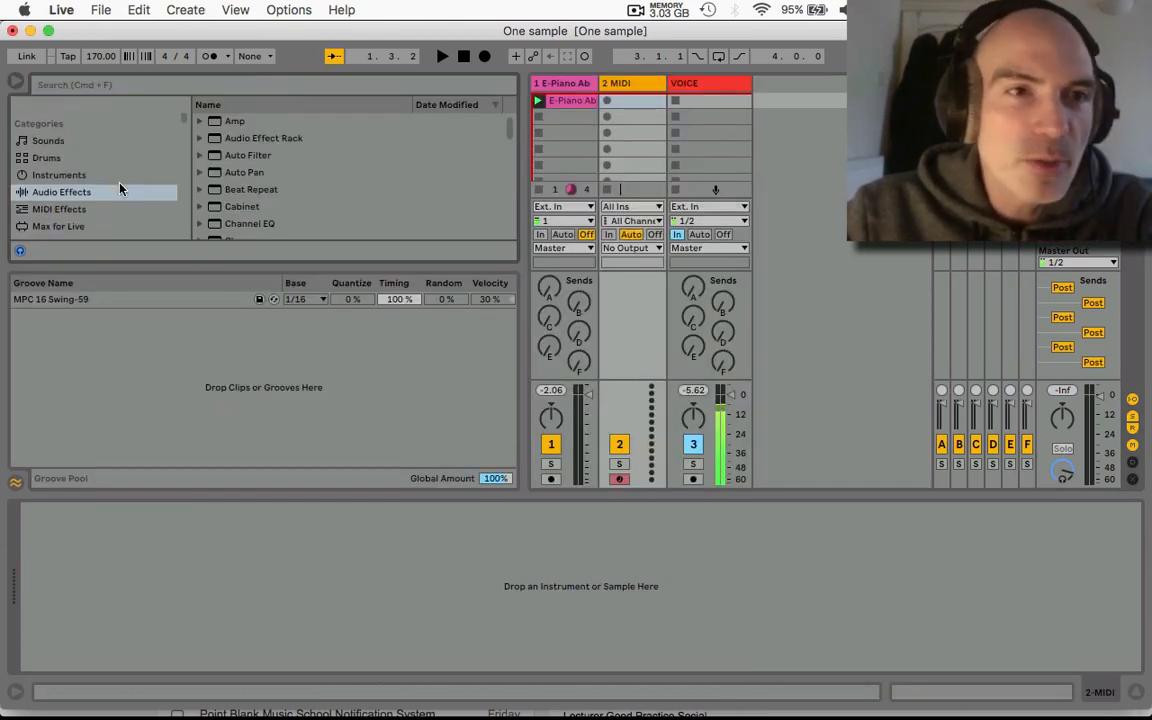
click(76, 177)
scroll(226, 200, down, 2)
click(226, 200)
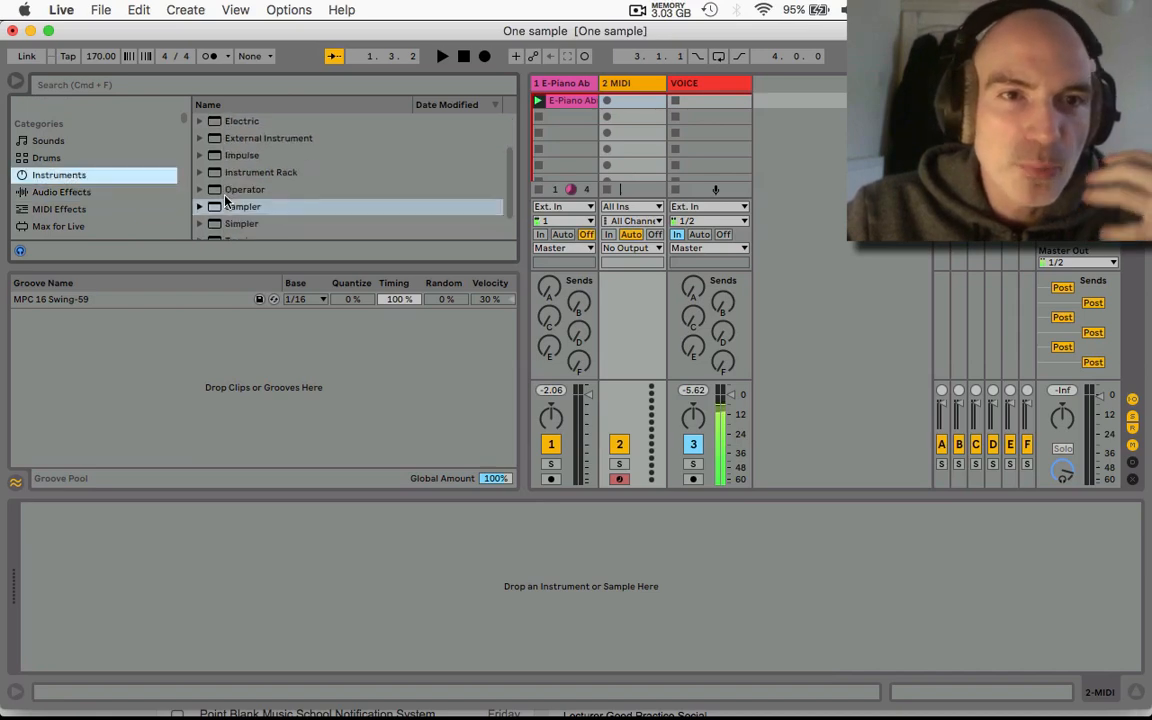
scroll(226, 200, down, 1)
drag(241, 185, 618, 125)
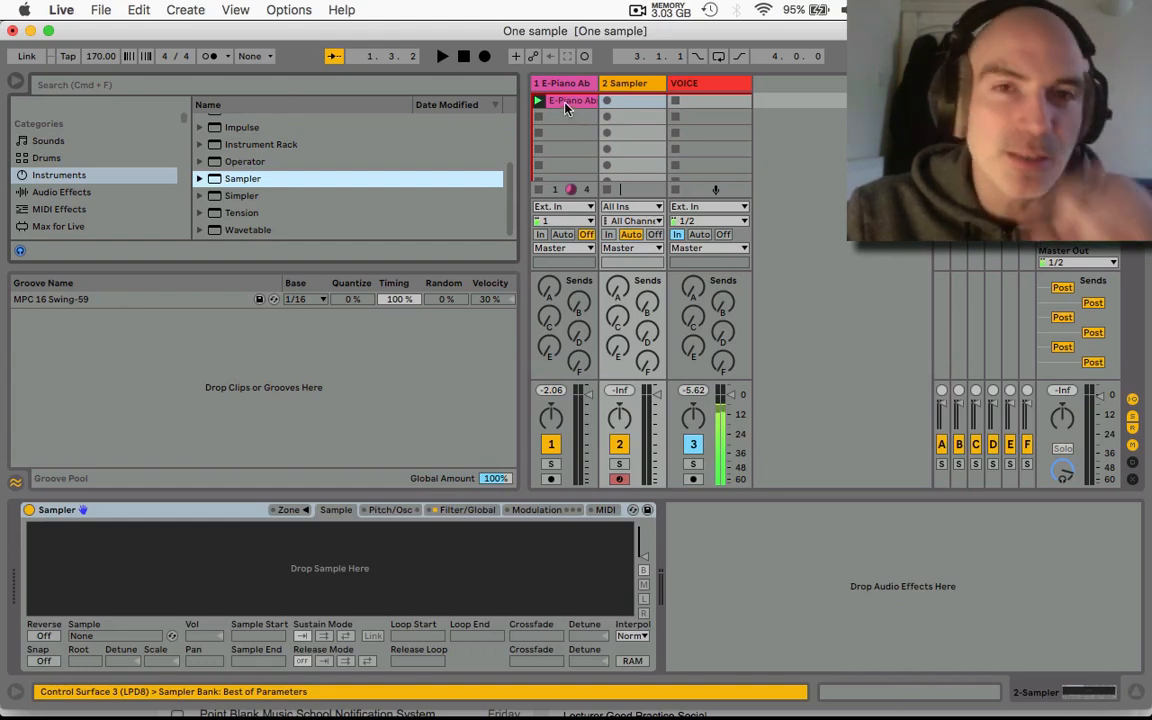
Step: Load the first track's E-Piano clip into Sampler as its sample and stop that track's clip
drag(565, 108, 419, 547)
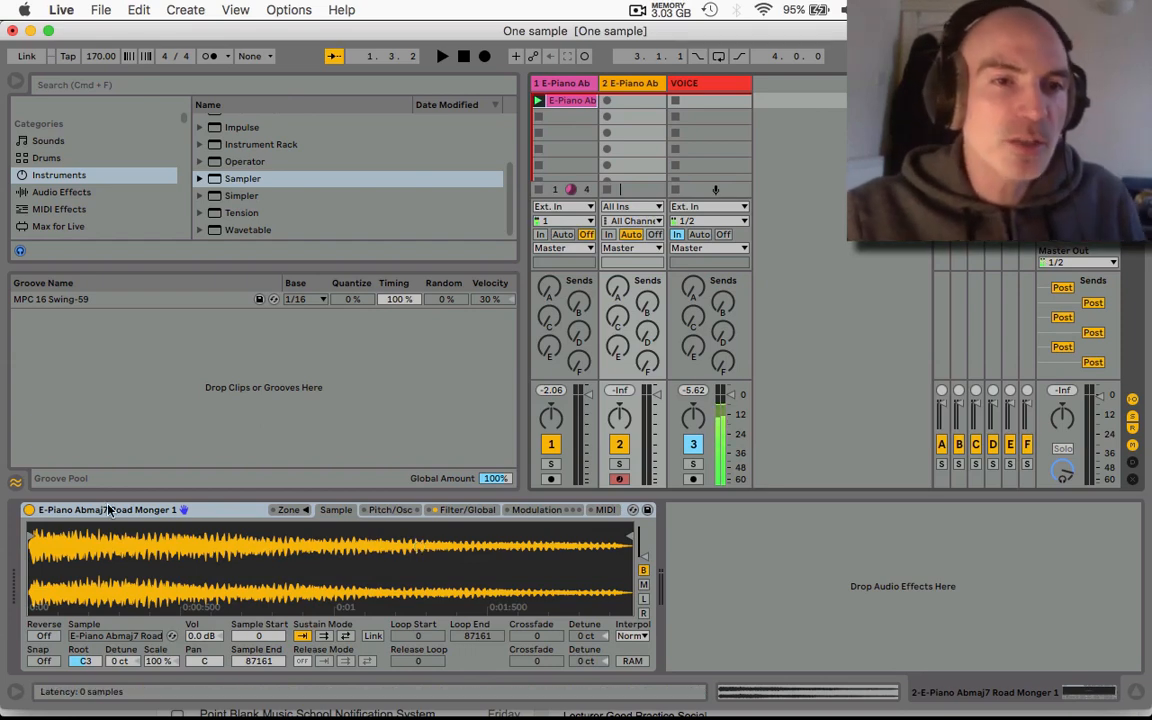
click(15, 84)
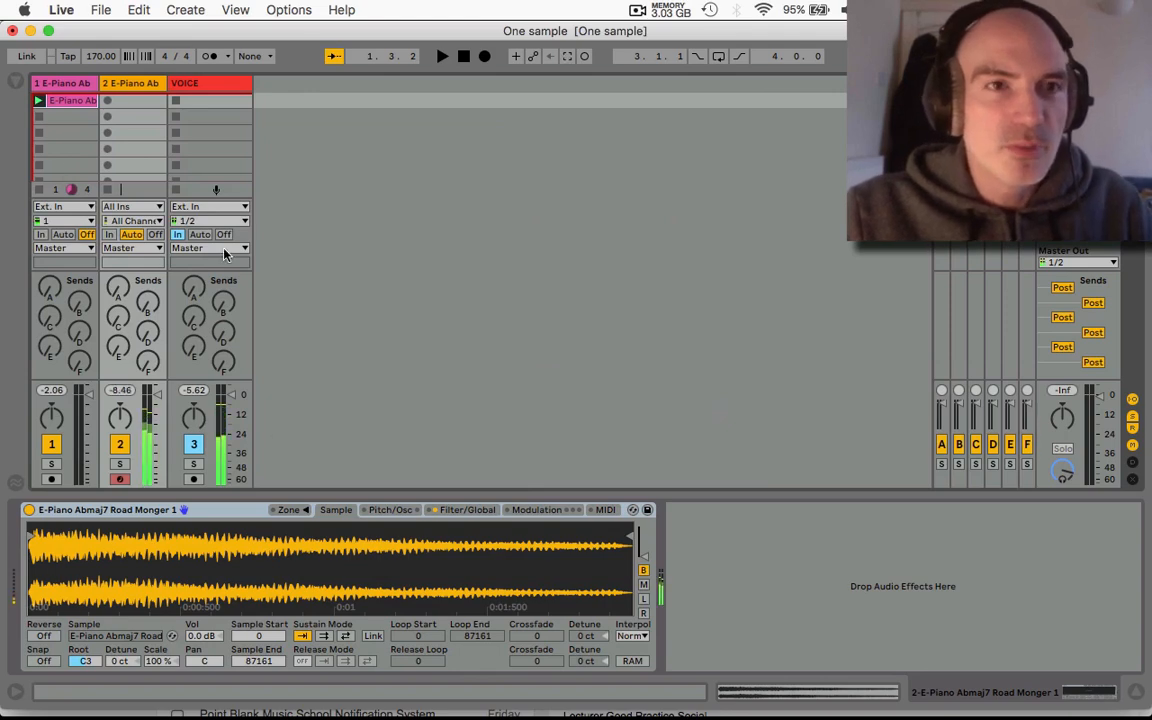
click(39, 189)
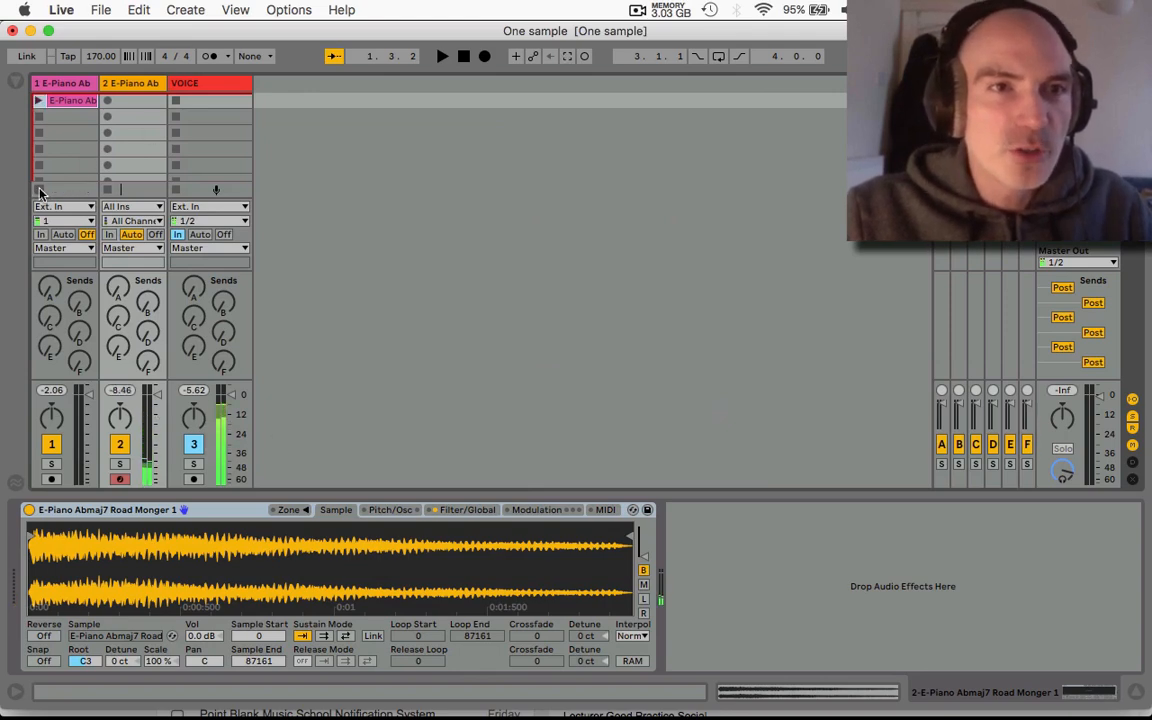
Step: Create a one-bar MIDI clip on the Sampler track with sixteenth B2 notes at 1.1.1, 1.2.3 and 1.4, and launch it
double_click(127, 100)
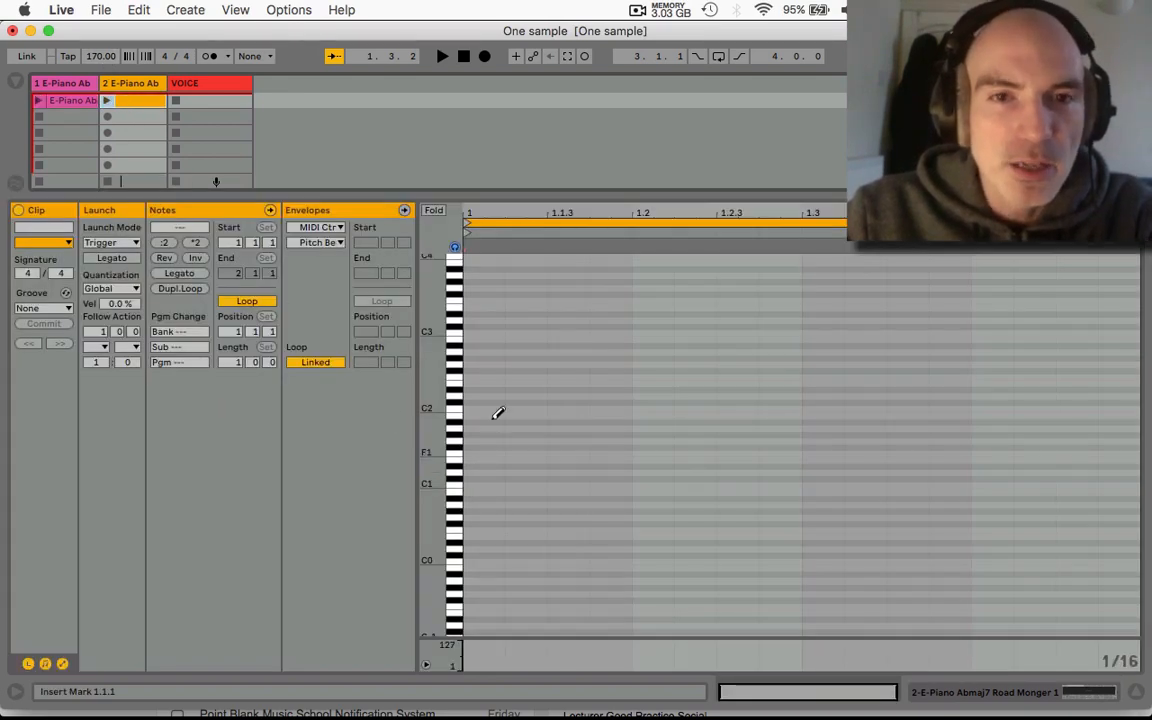
click(477, 338)
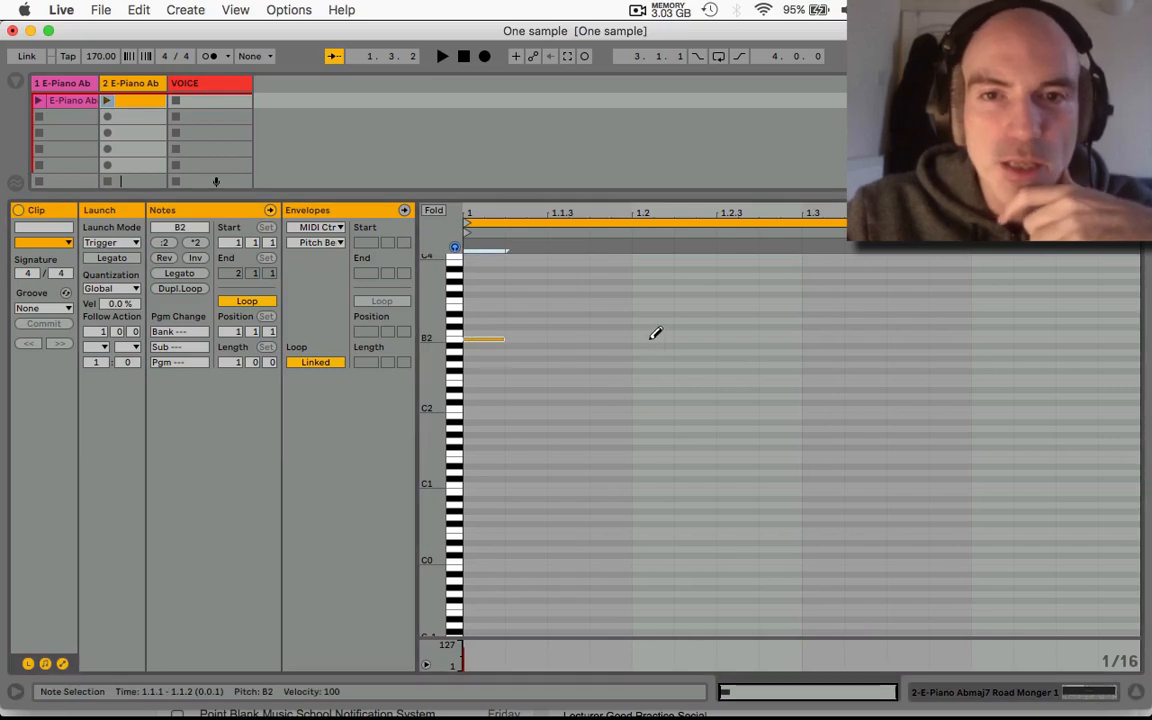
click(992, 338)
click(732, 328)
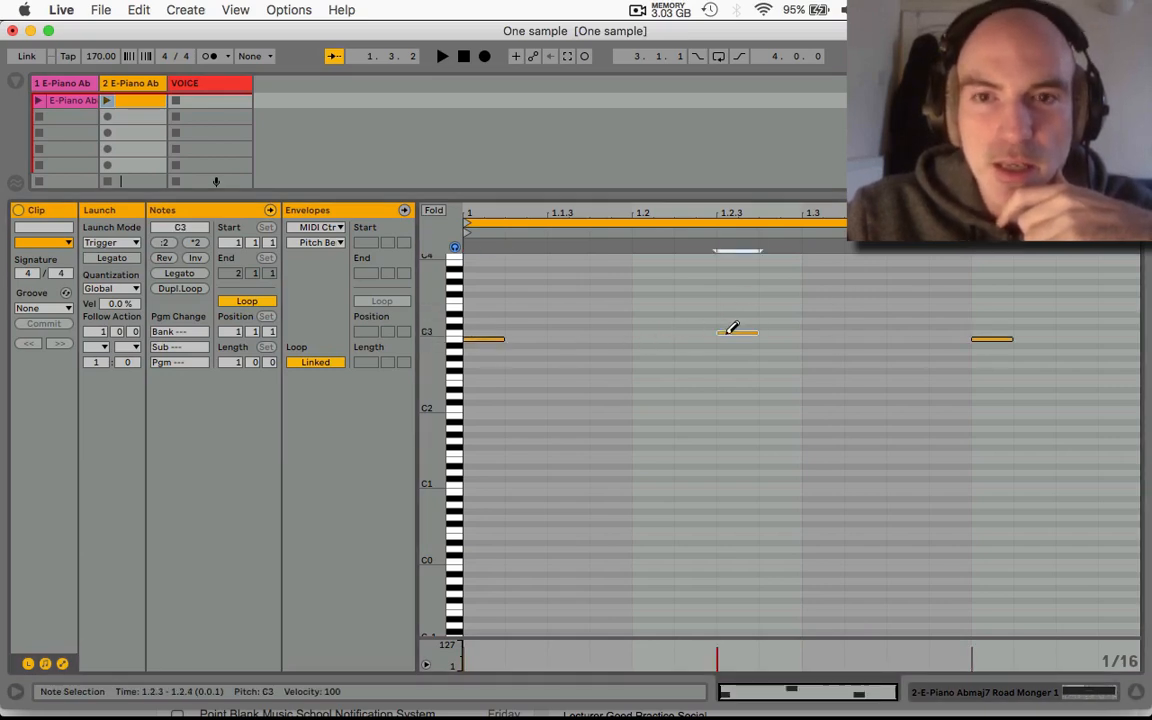
click(732, 330)
click(732, 337)
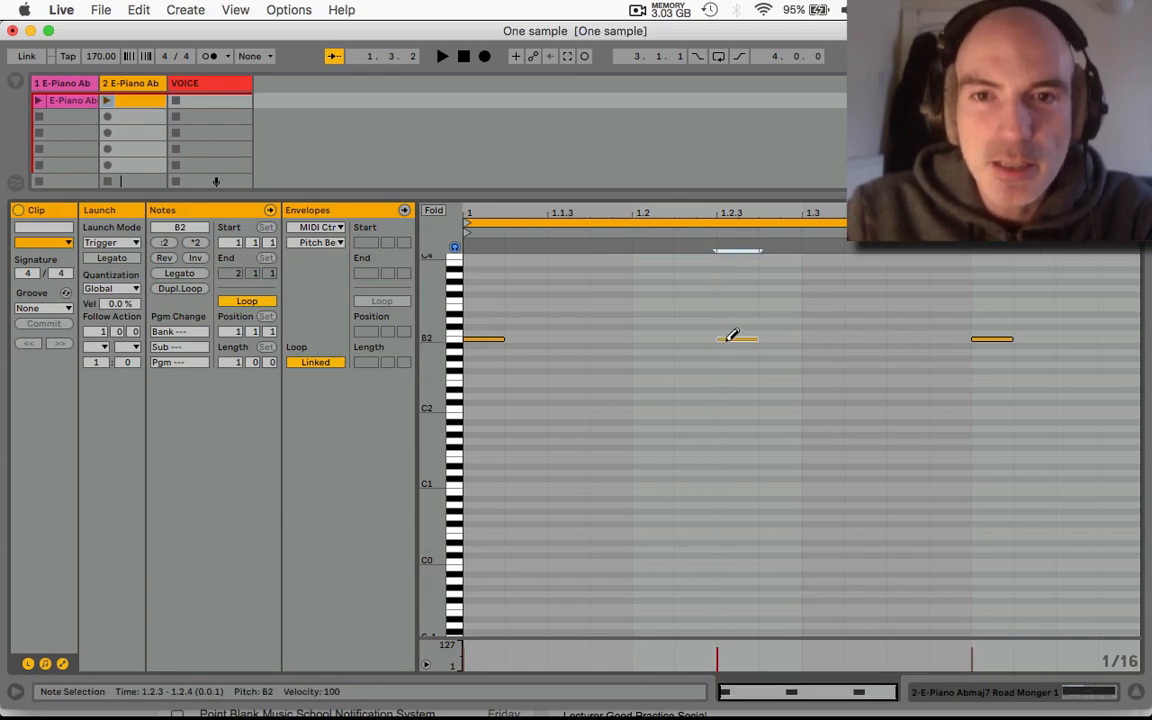
click(107, 101)
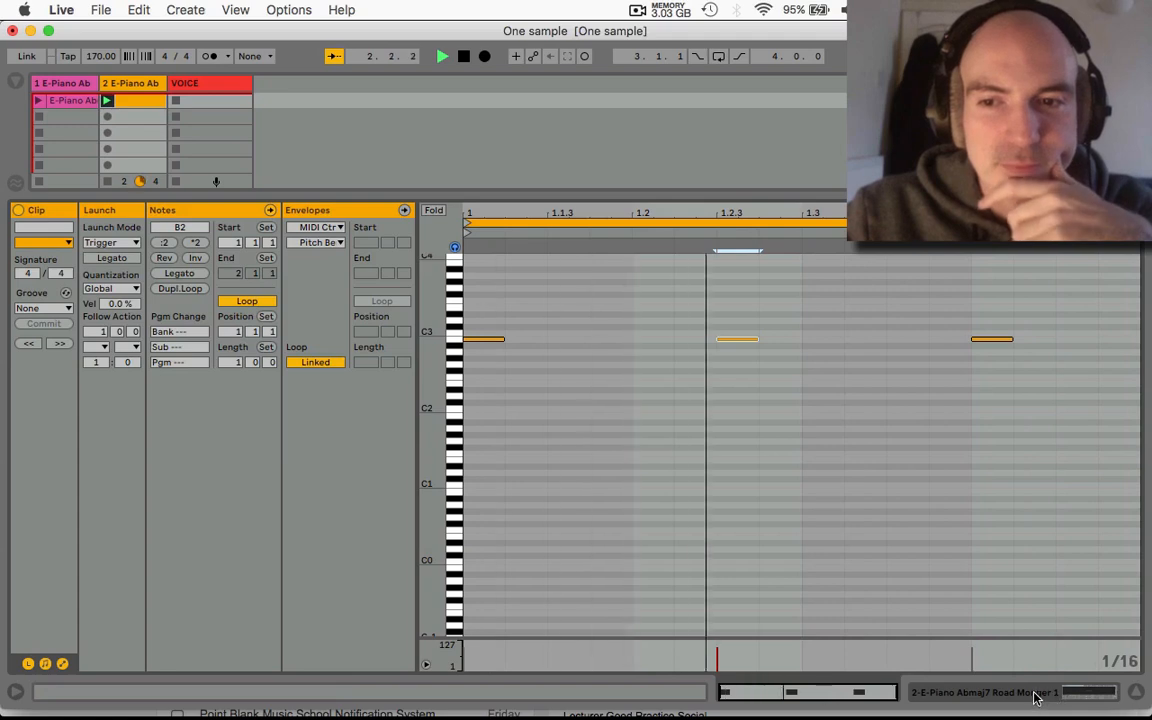
Step: Set the loop mode of Sampler's volume envelope to Trigger
click(1036, 698)
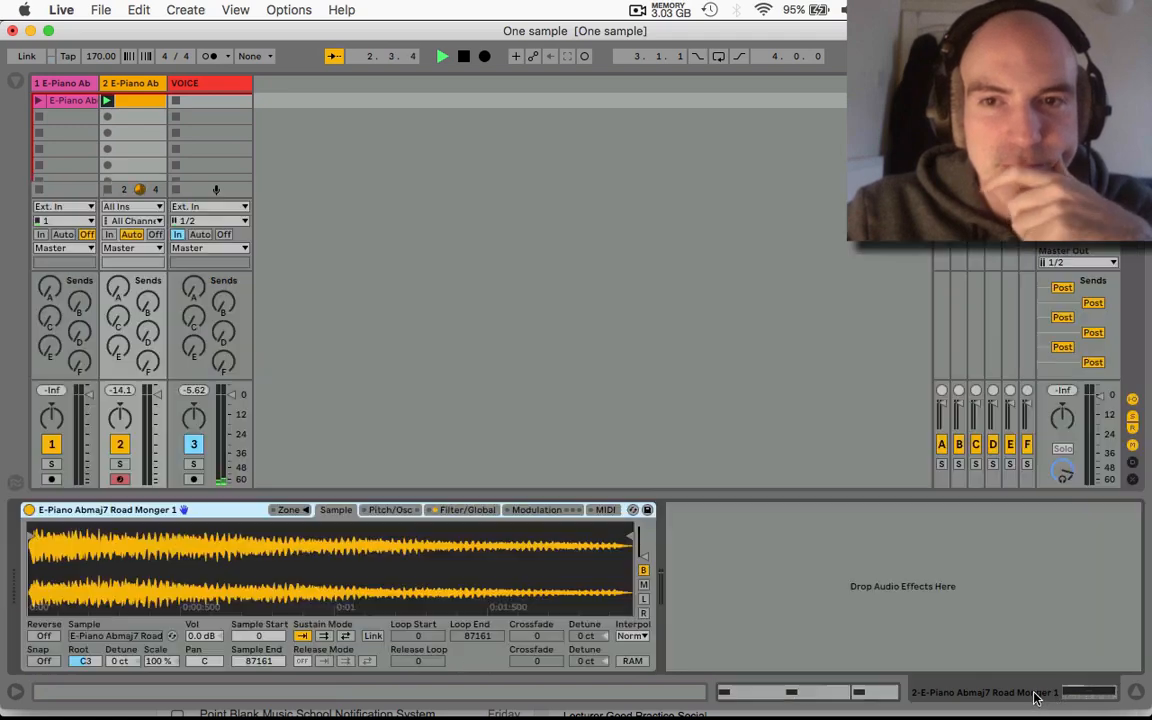
click(457, 511)
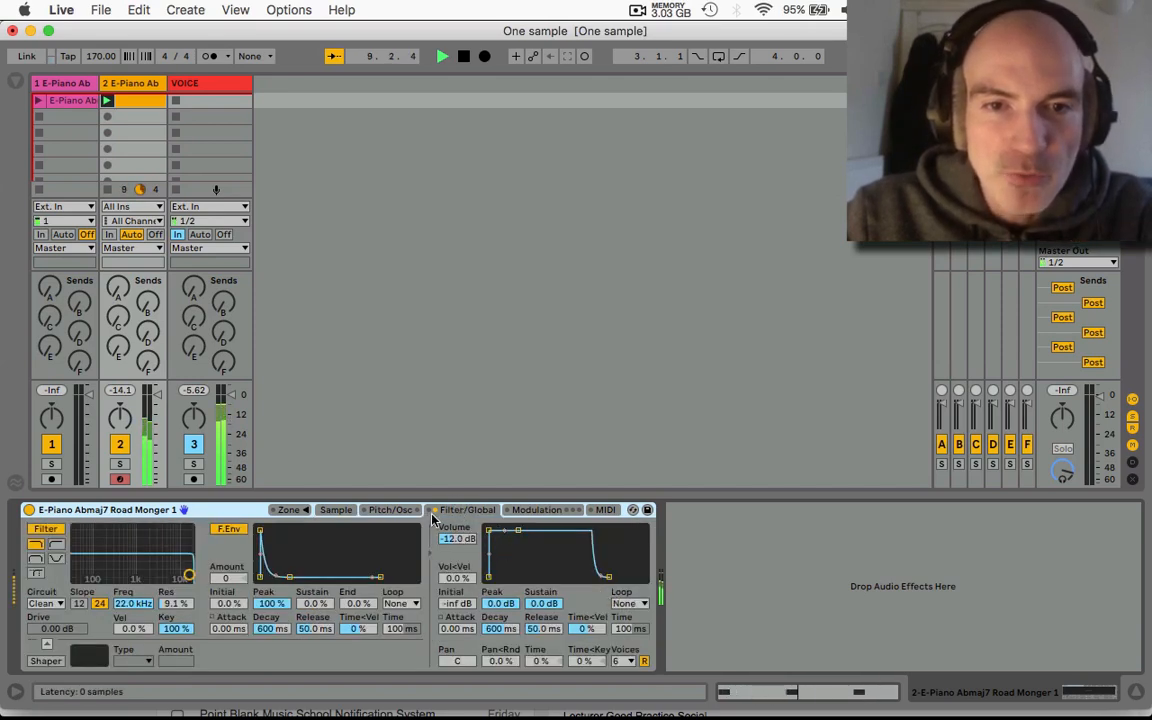
click(630, 604)
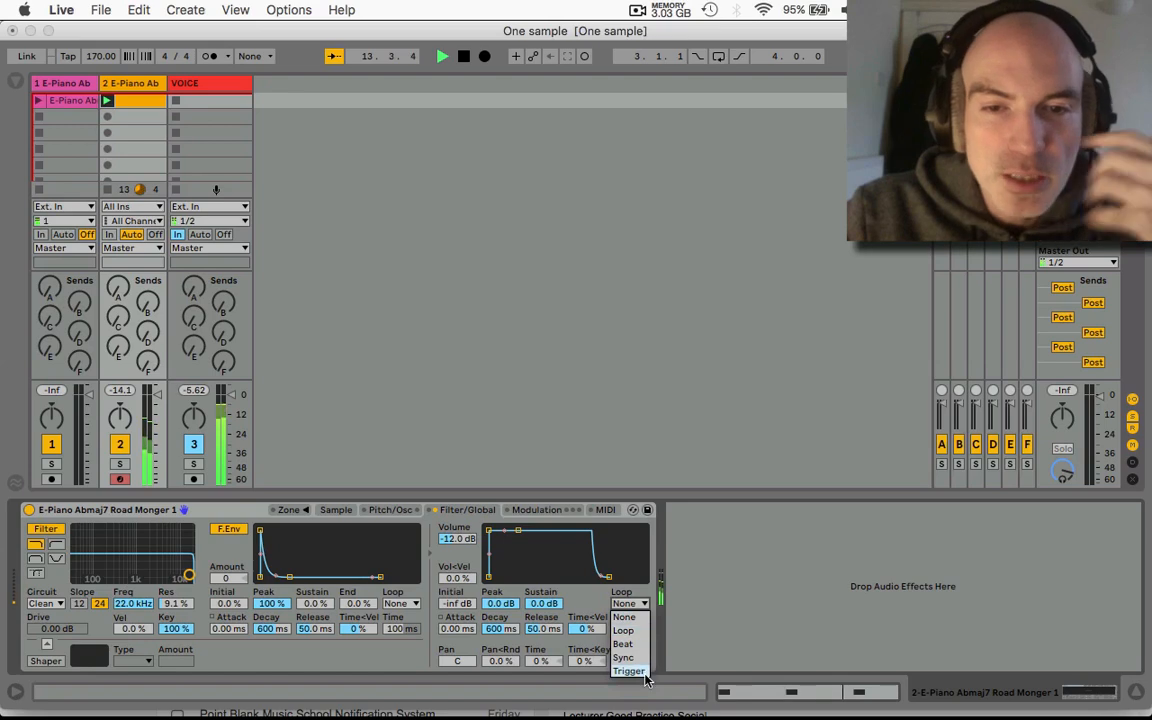
click(628, 670)
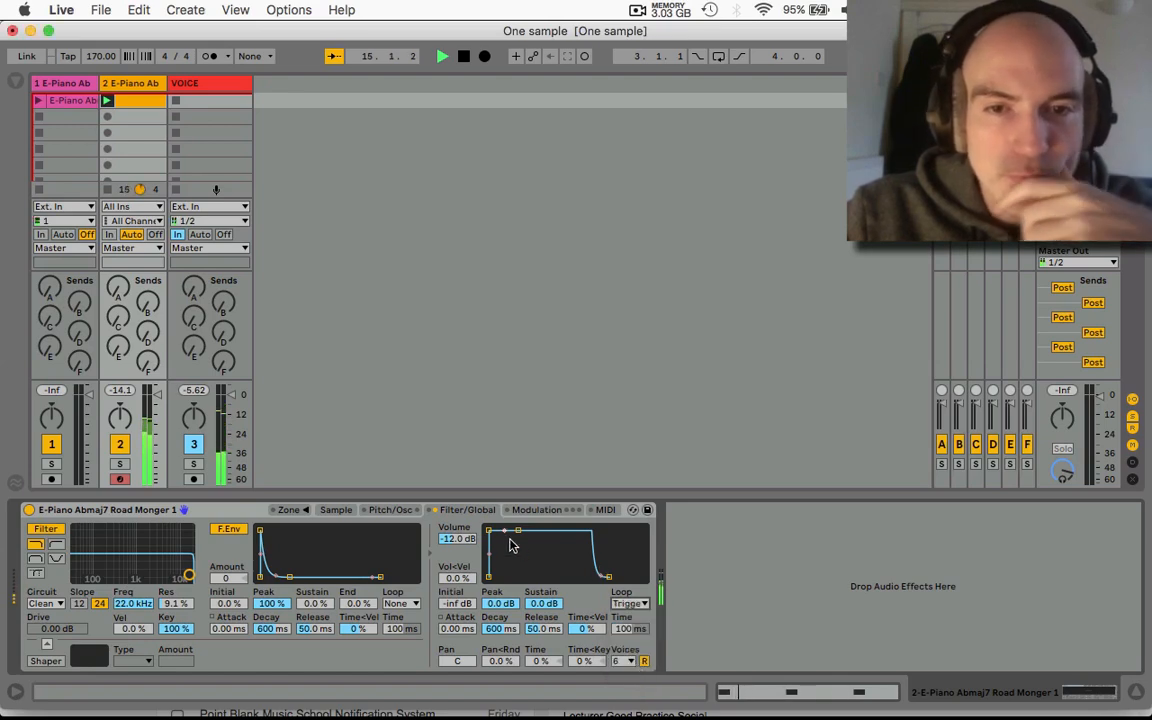
Step: Shape Sampler's volume envelope with a 1.26 s decay, a 1.26 s release and sustain at -inf dB
click(727, 693)
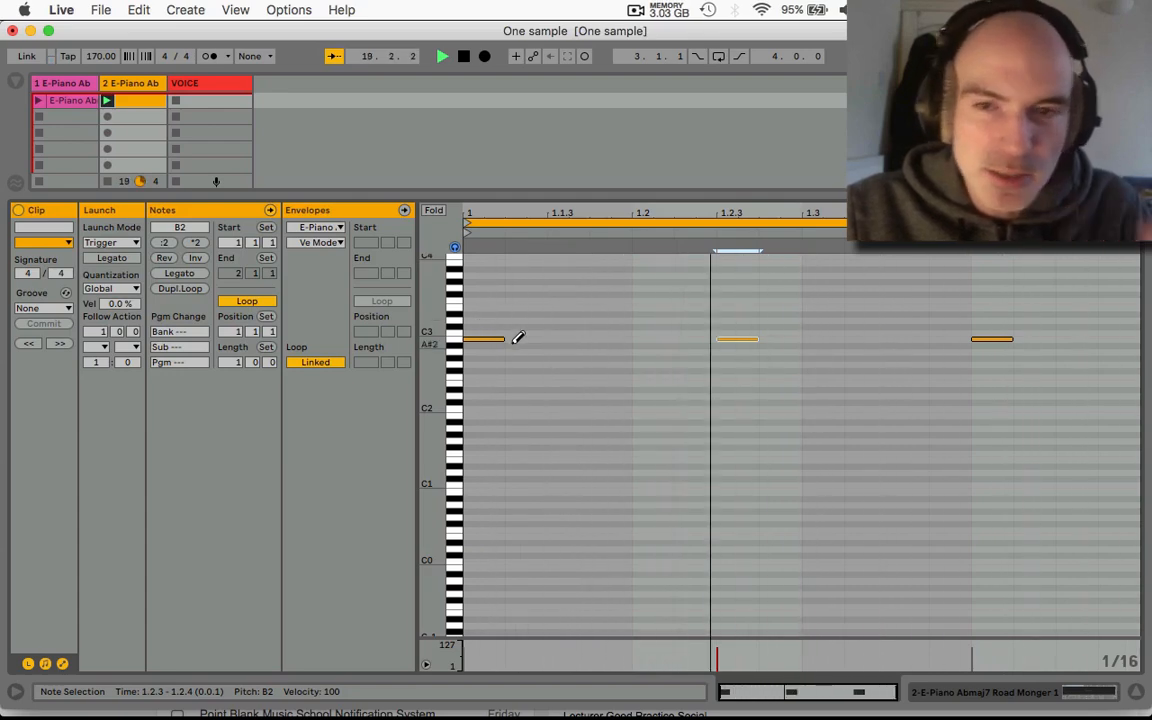
click(958, 693)
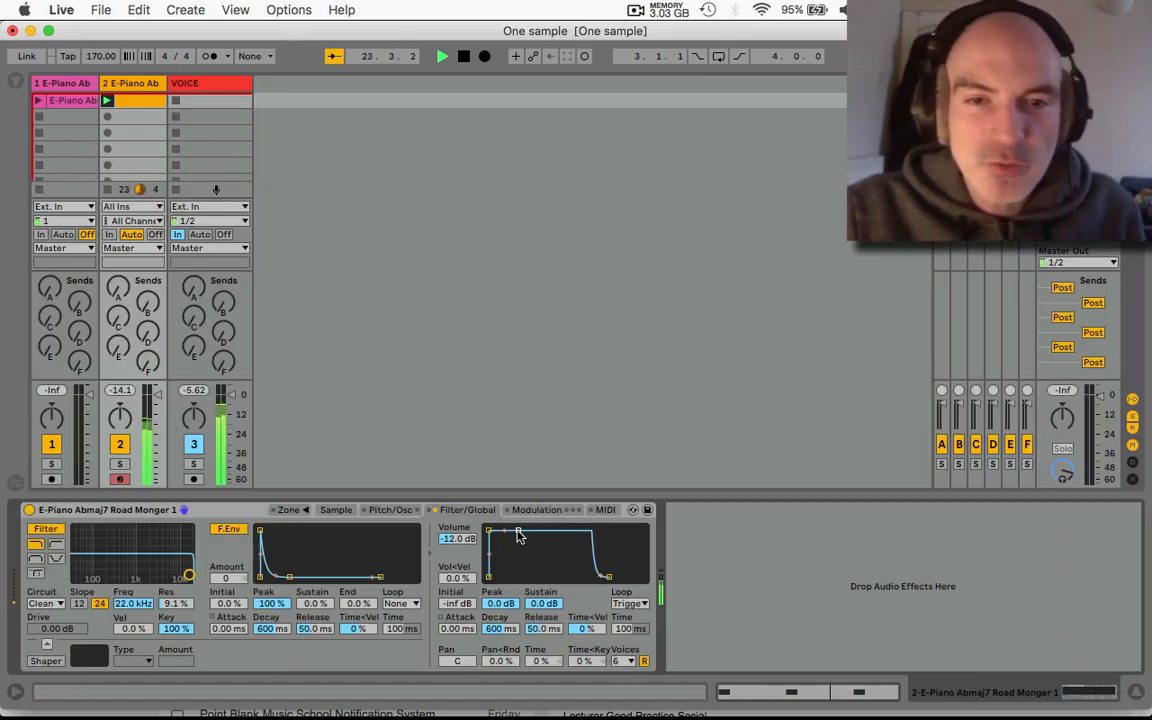
drag(608, 577, 622, 577)
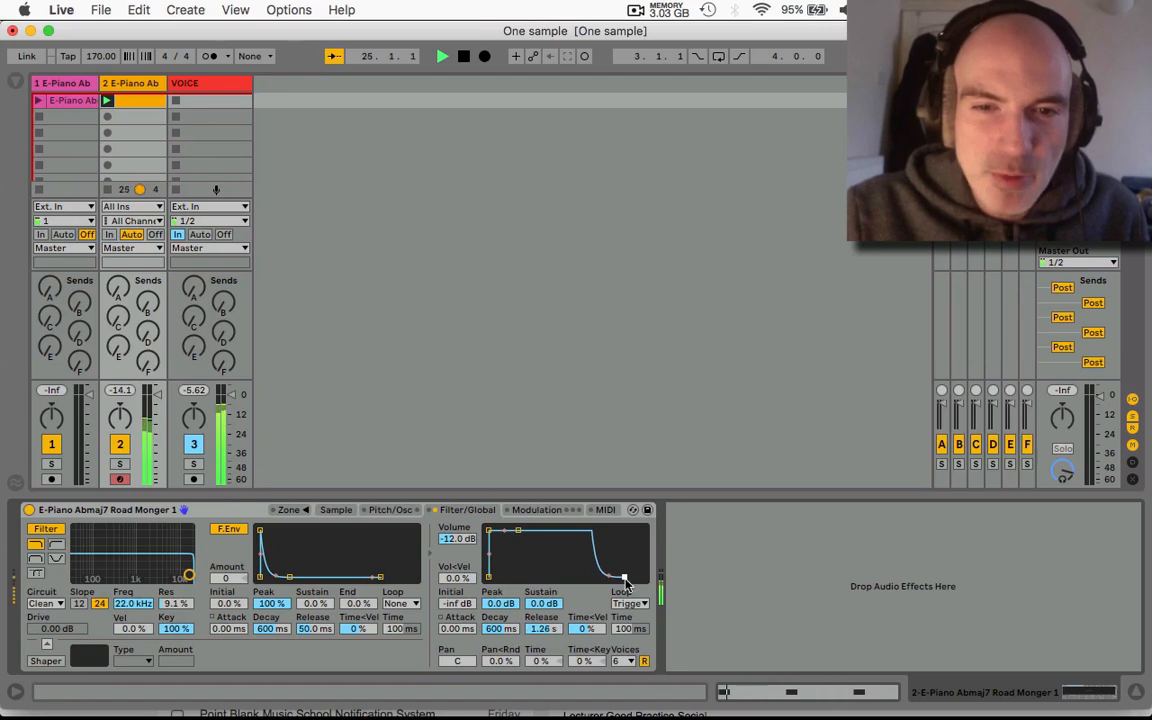
drag(518, 530, 522, 577)
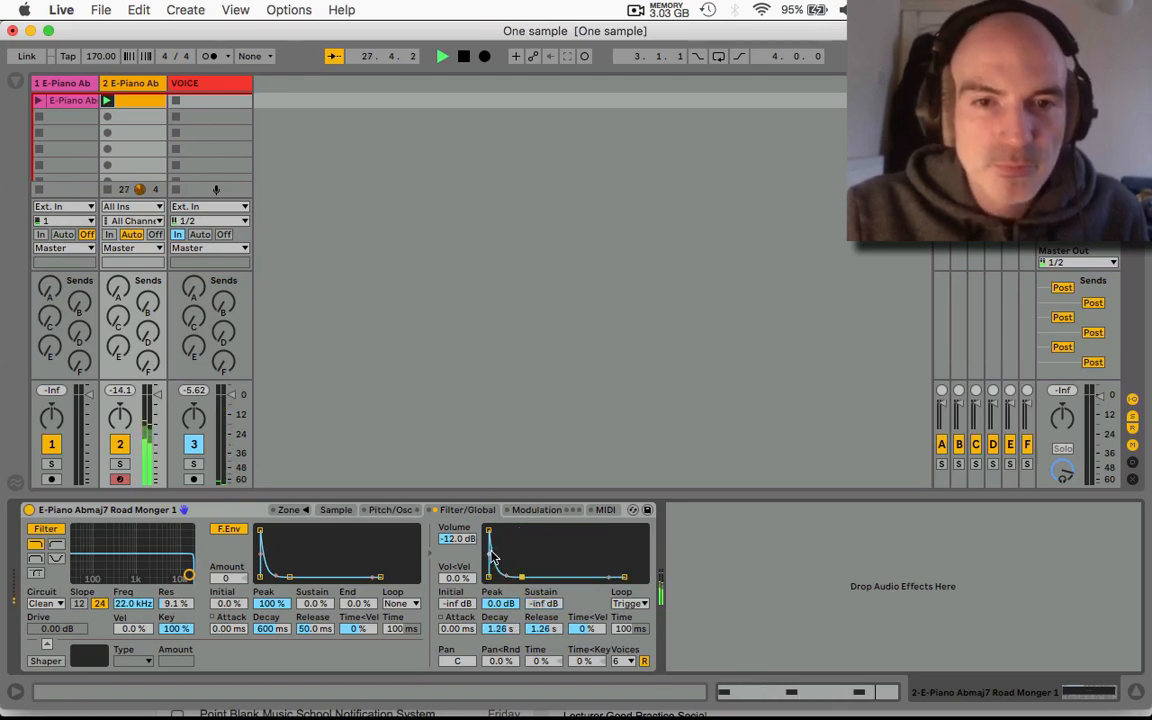
Step: Add the Spectrum audio effect after Sampler on the MIDI track
click(338, 510)
click(16, 80)
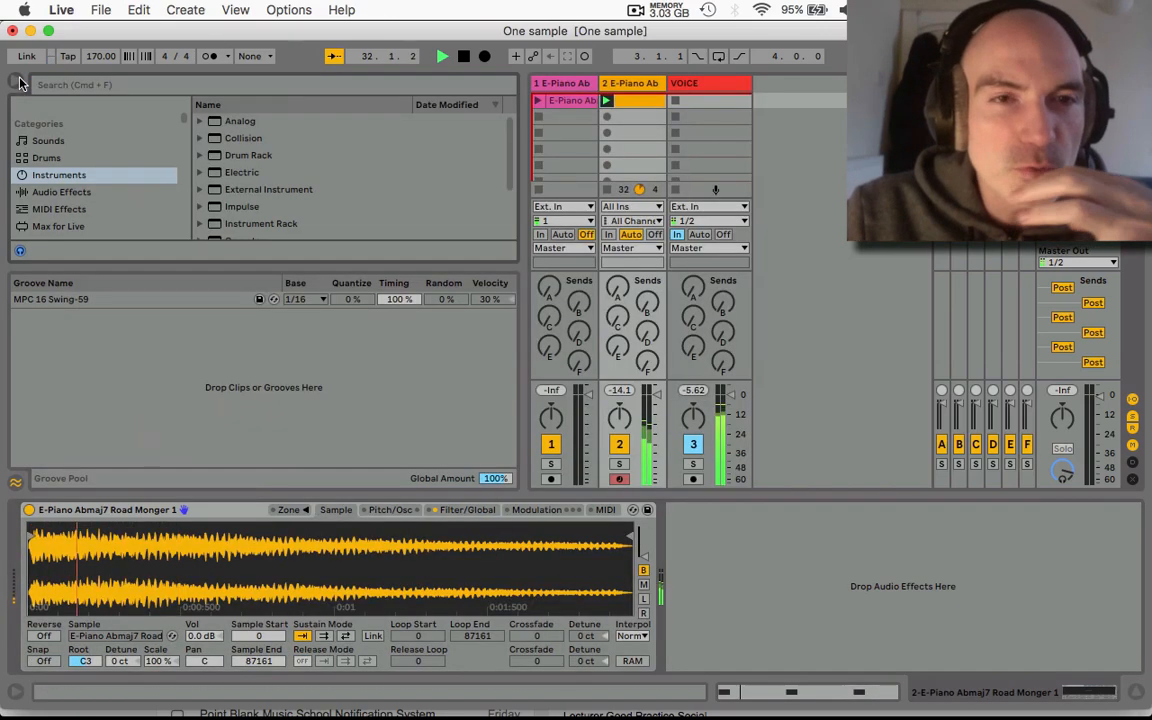
click(58, 192)
scroll(250, 199, down, 10)
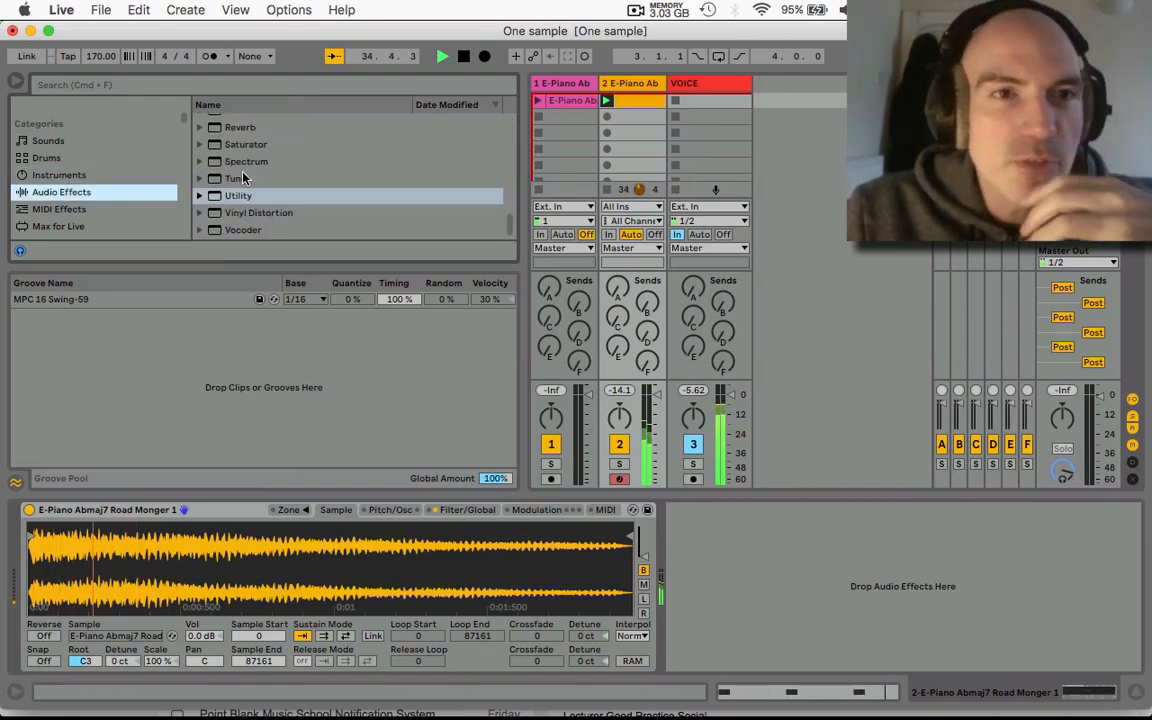
drag(245, 162, 738, 586)
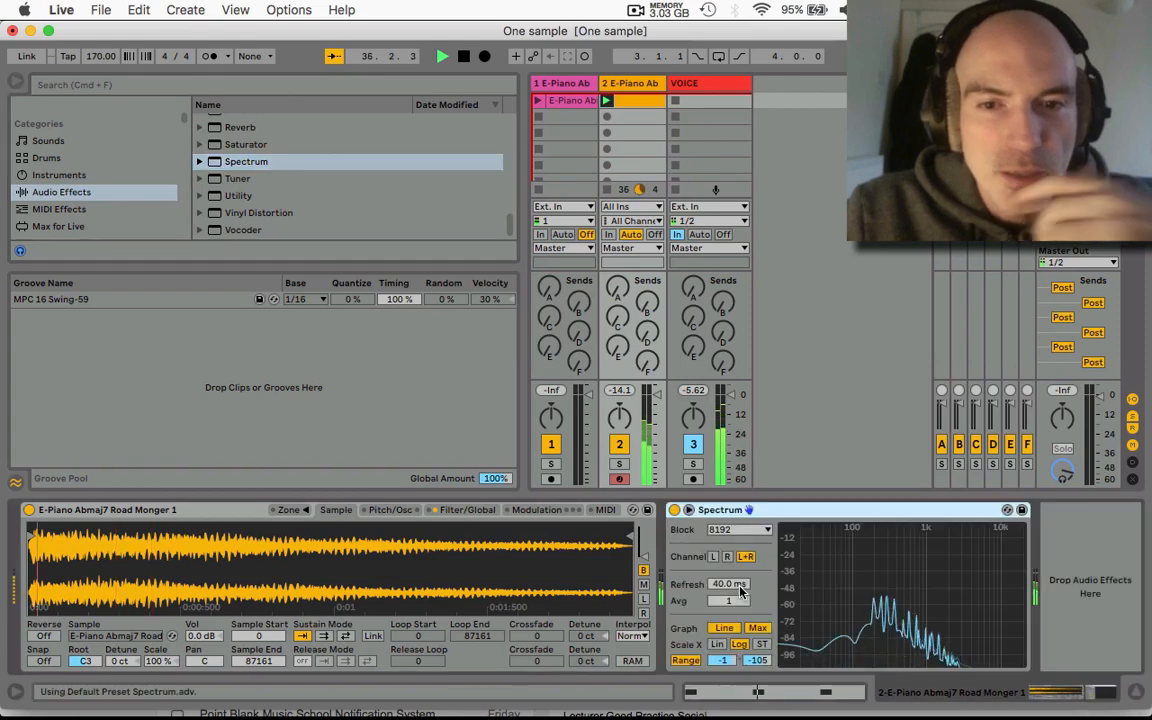
Step: Expand the Spectrum display across the main view and raise Sampler's volume to 1.12 dB
click(480, 510)
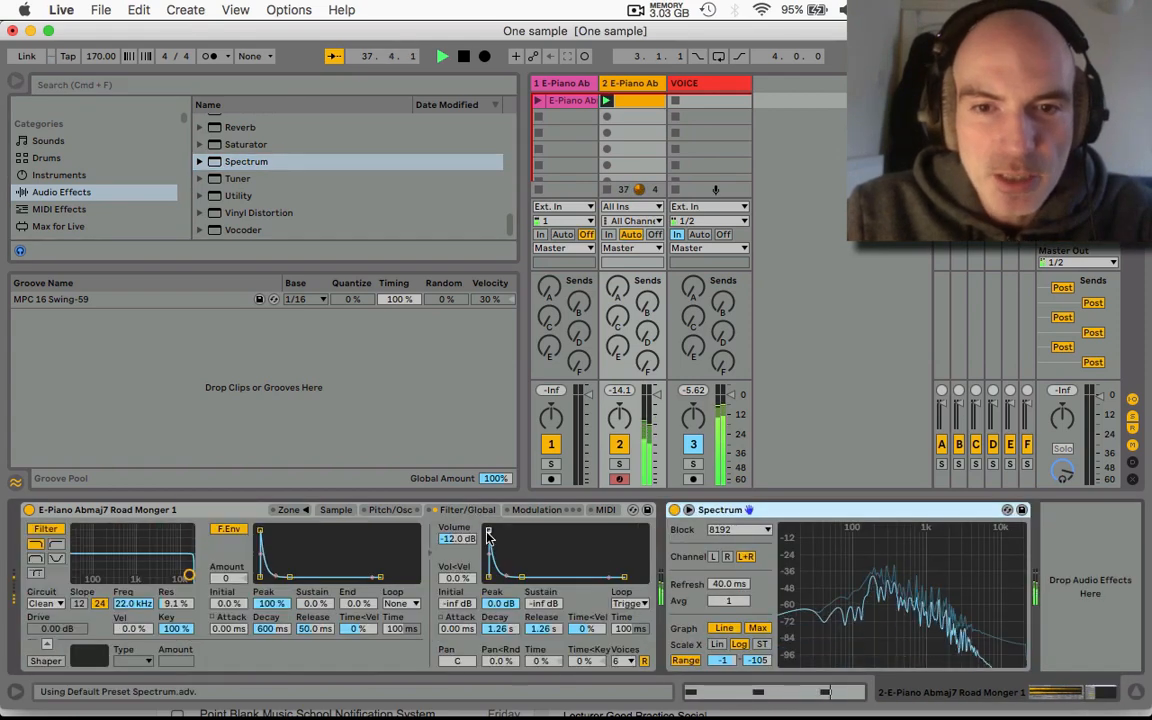
double_click(868, 545)
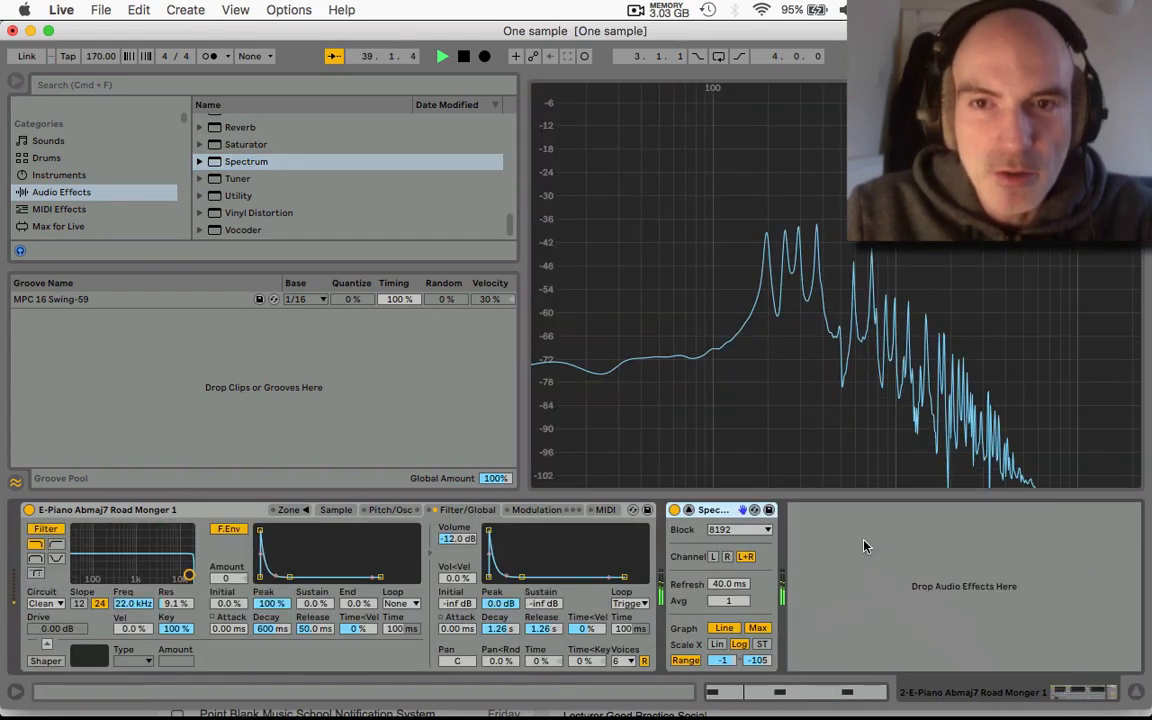
click(15, 80)
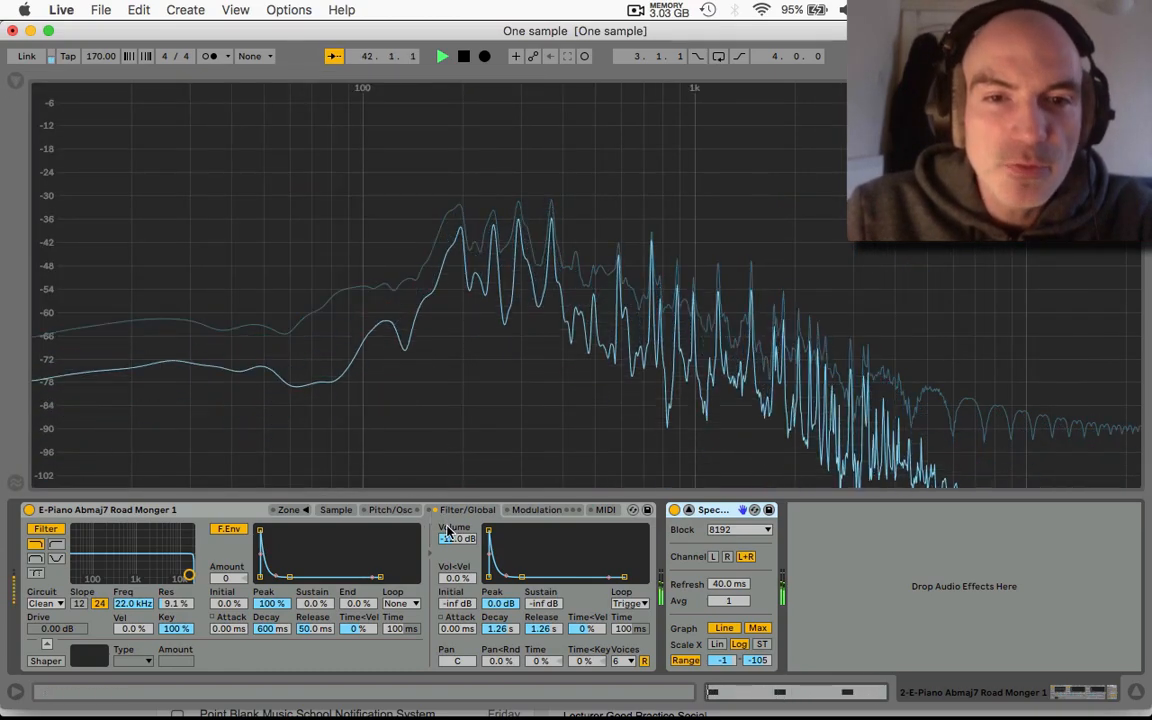
drag(453, 538, 453, 508)
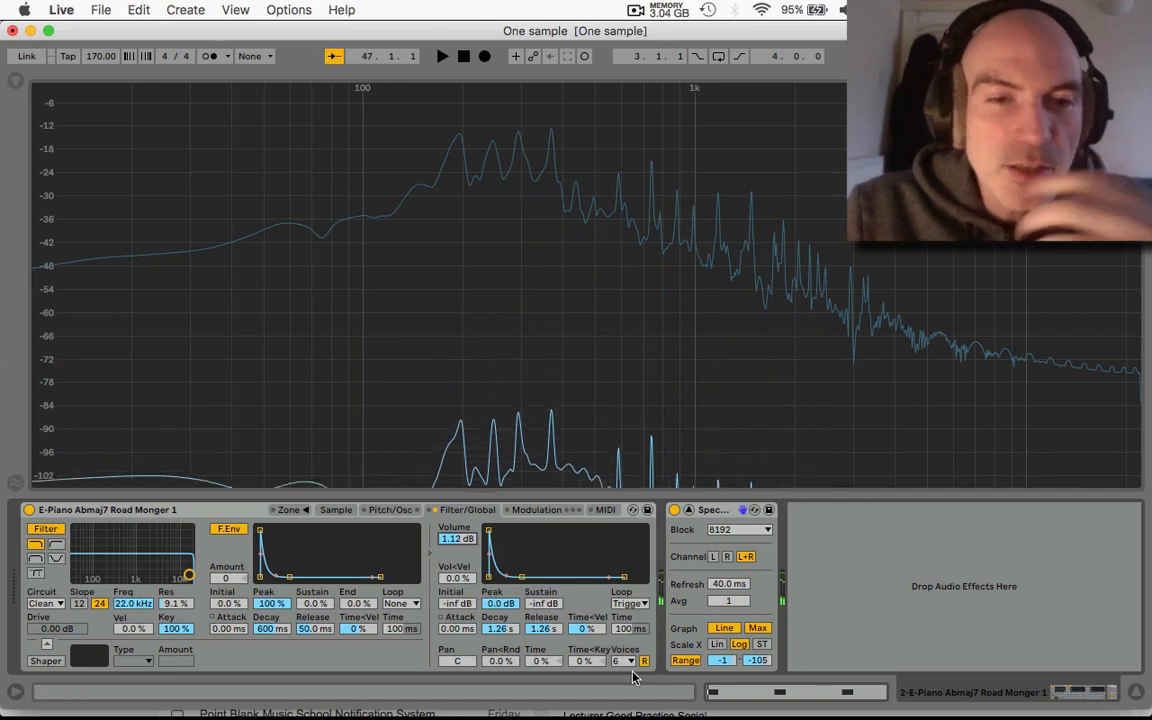
Step: Restart playback and transpose Sampler's pitch down to -27 st
click(393, 510)
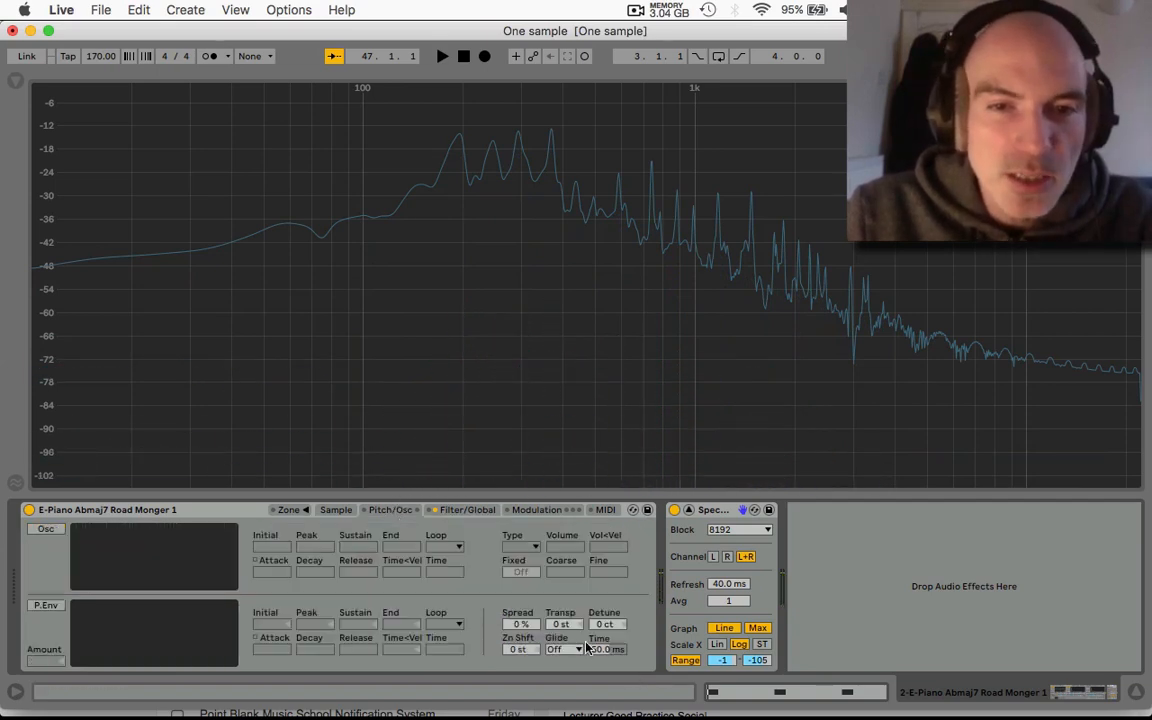
key(space)
drag(564, 624, 564, 651)
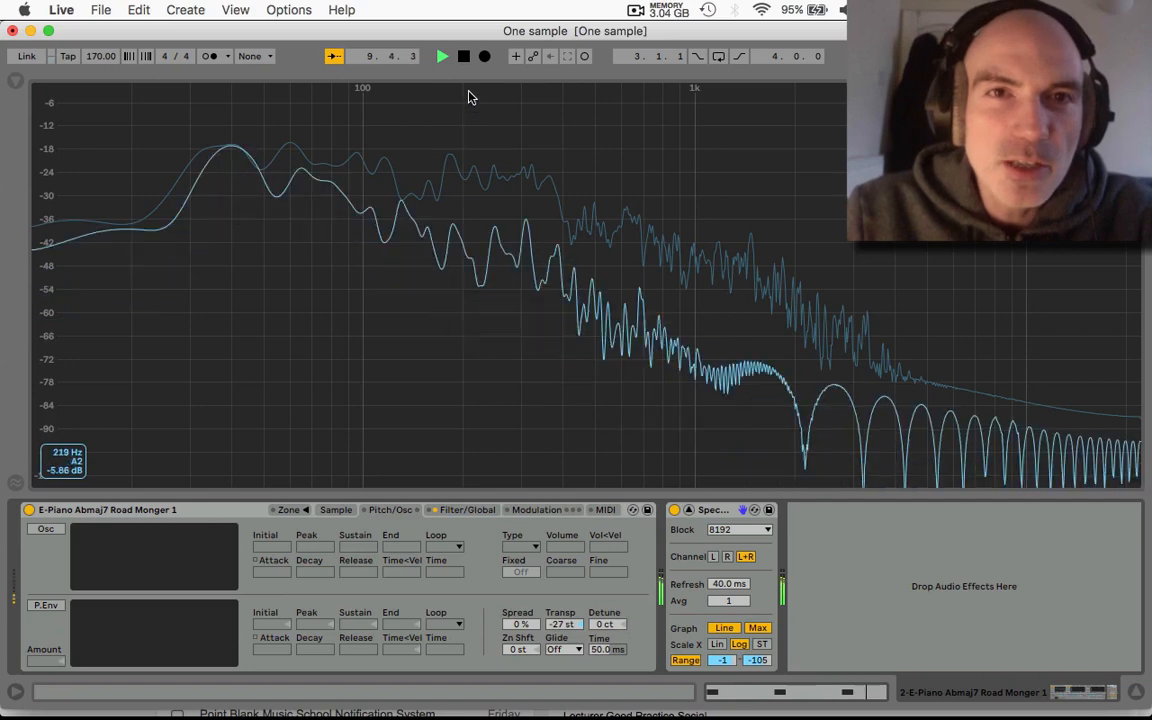
Step: Switch Sampler's filter to a high-pass MS2 circuit and set it to 68.4 Hz with 86 % resonance during playback
click(462, 56)
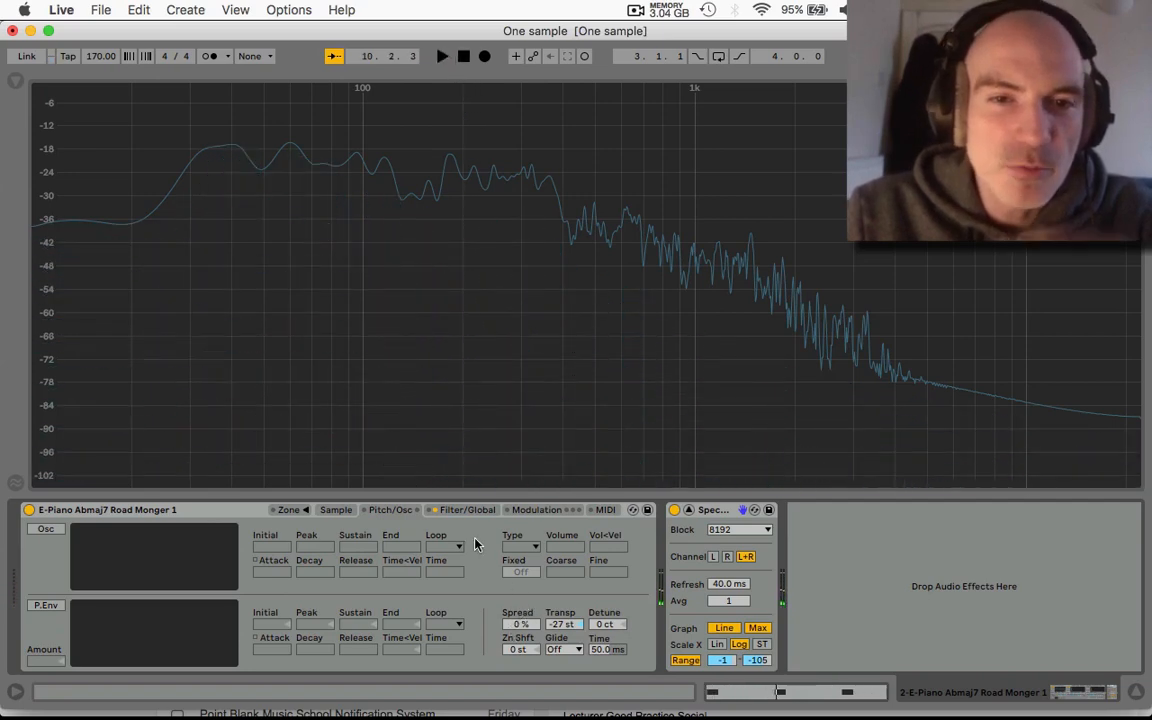
click(463, 510)
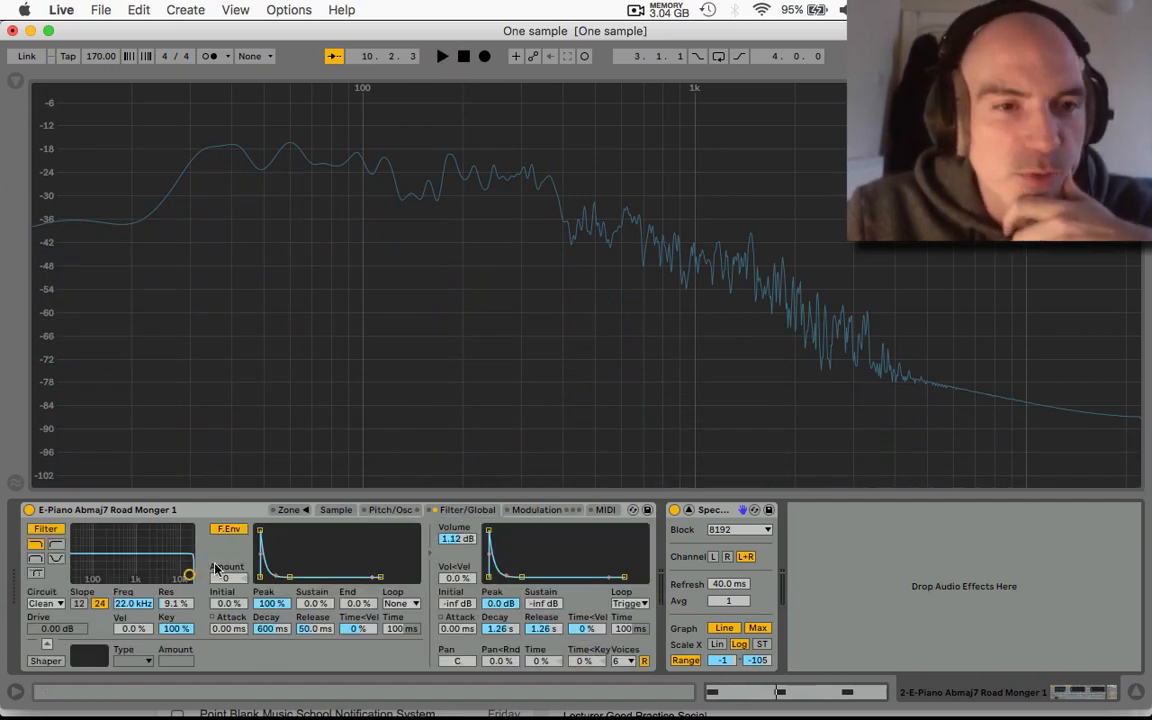
click(45, 604)
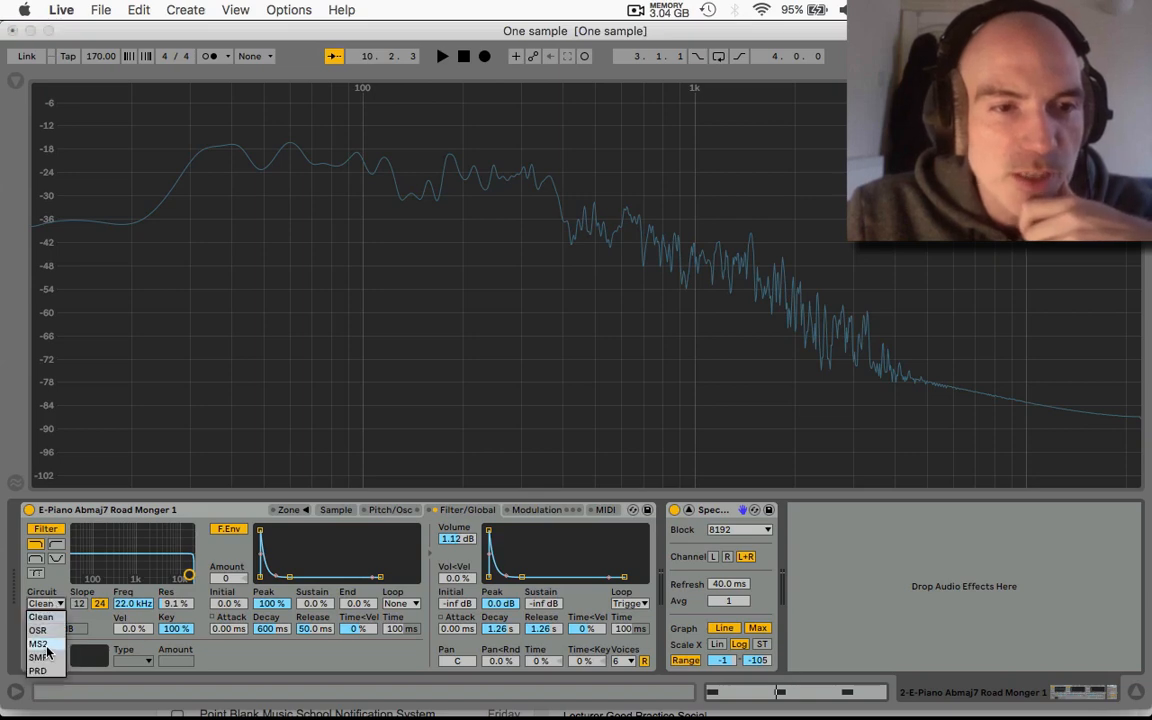
click(46, 651)
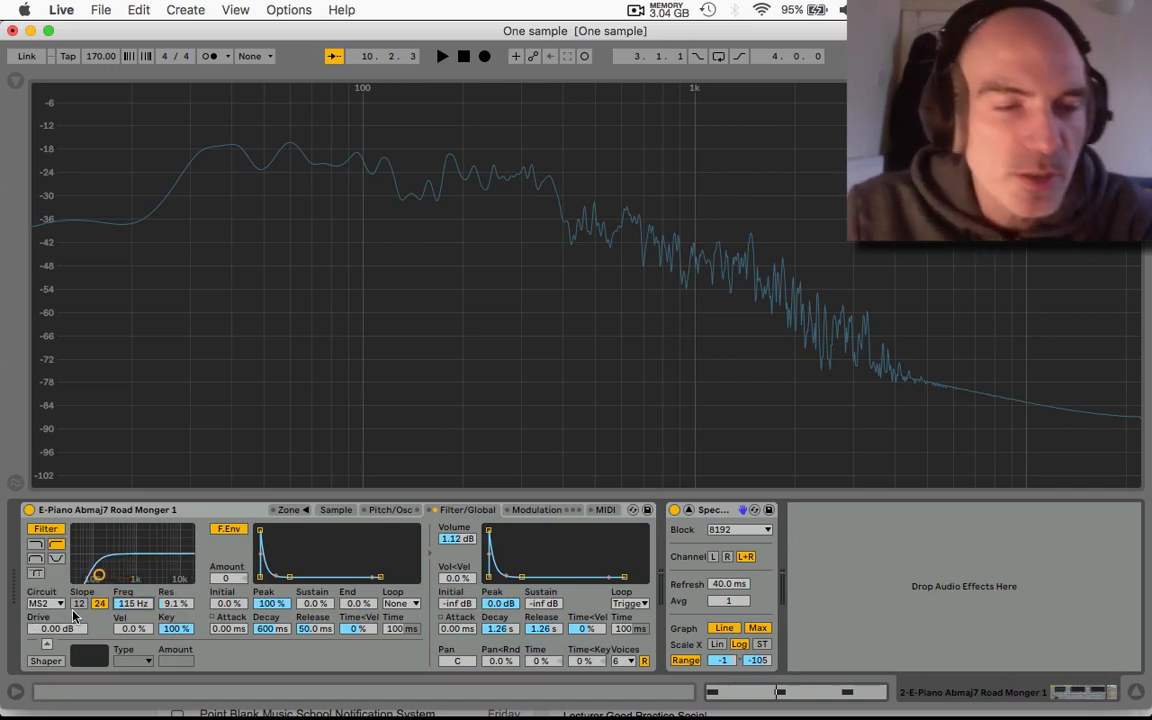
click(42, 608)
click(42, 611)
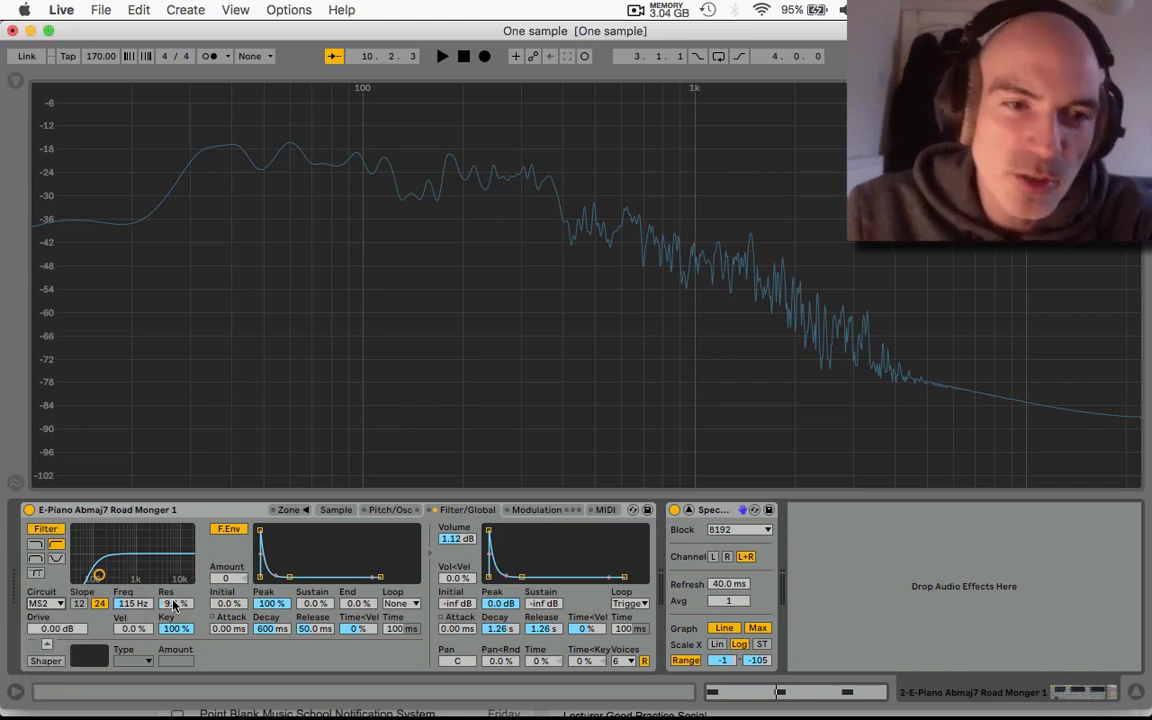
key(space)
drag(98, 575, 90, 543)
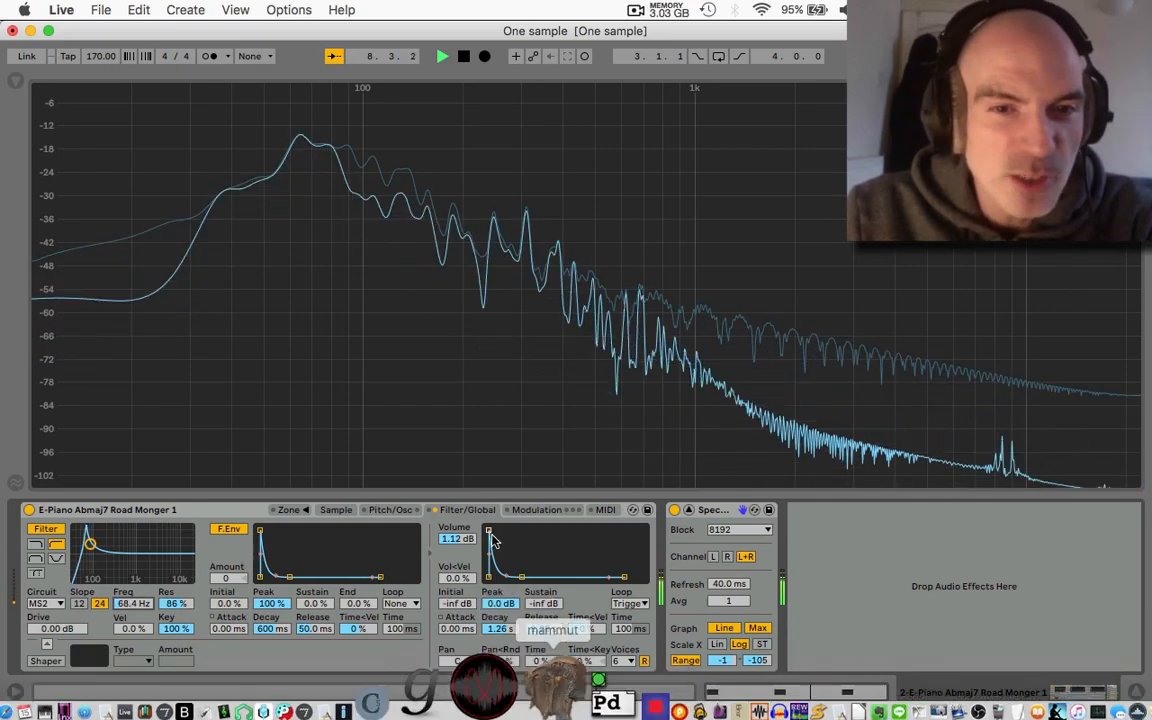
Step: Transpose Sampler's pitch down to -45 st and raise its volume to 17.4 dB
click(401, 513)
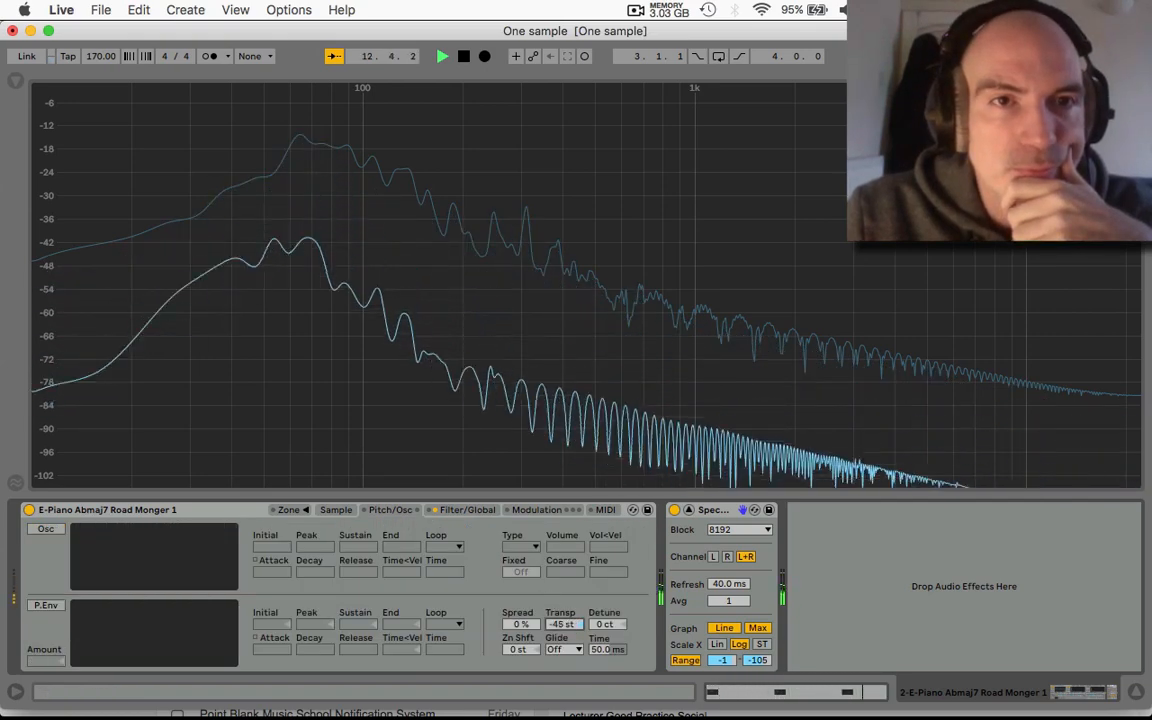
click(466, 511)
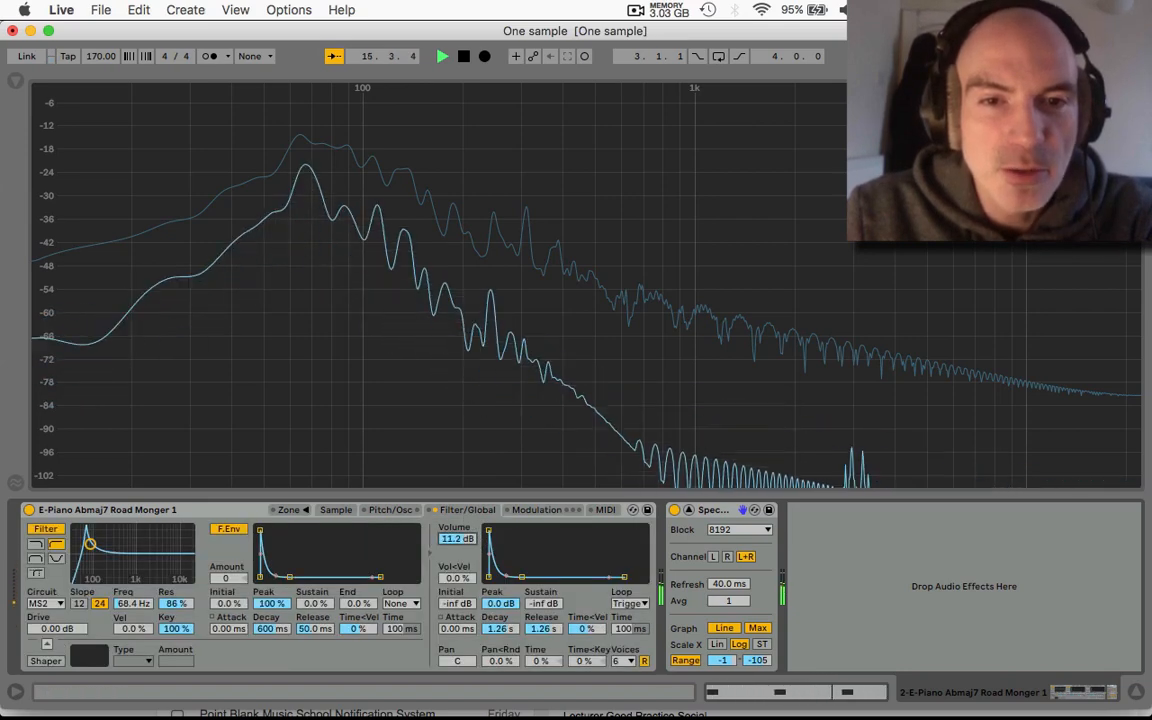
drag(457, 539, 457, 546)
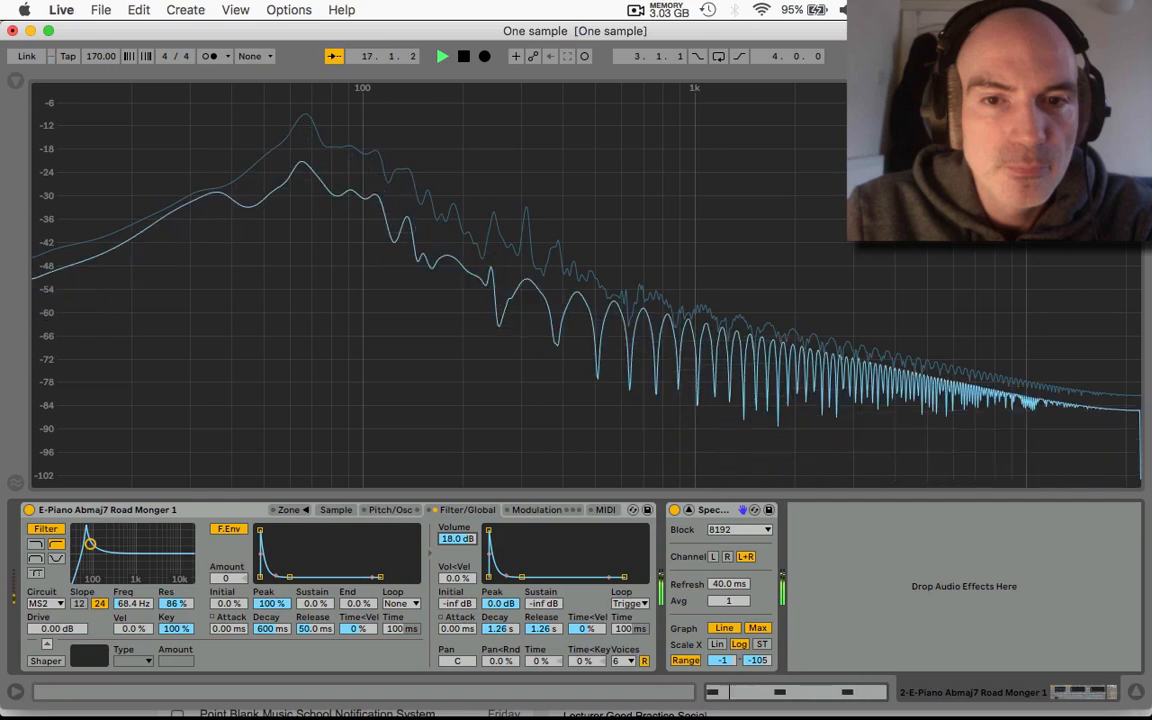
Step: Set the sample's interpolation quality to Best Interpolation
click(336, 510)
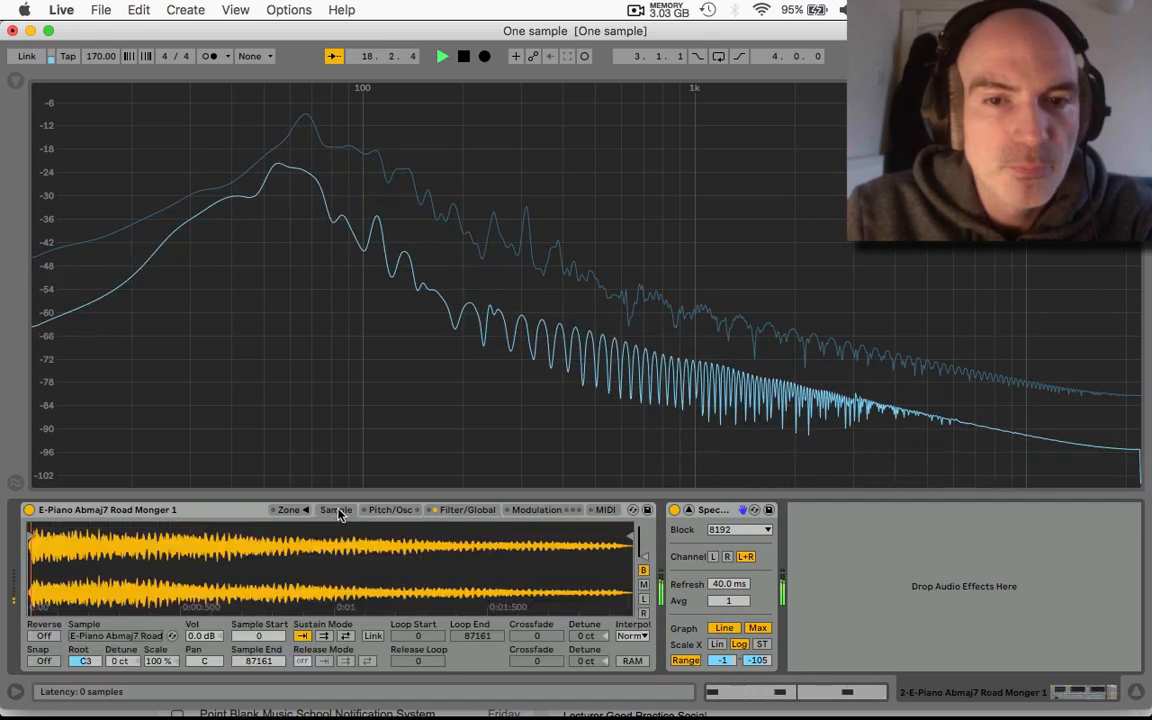
click(640, 637)
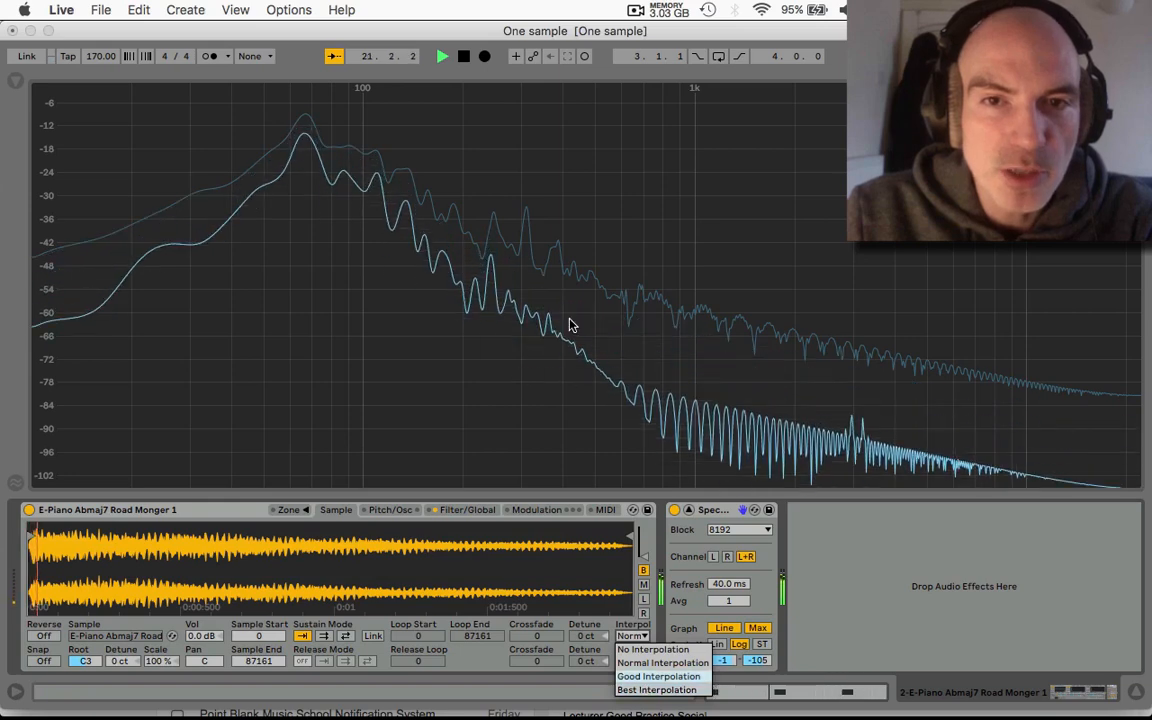
click(656, 690)
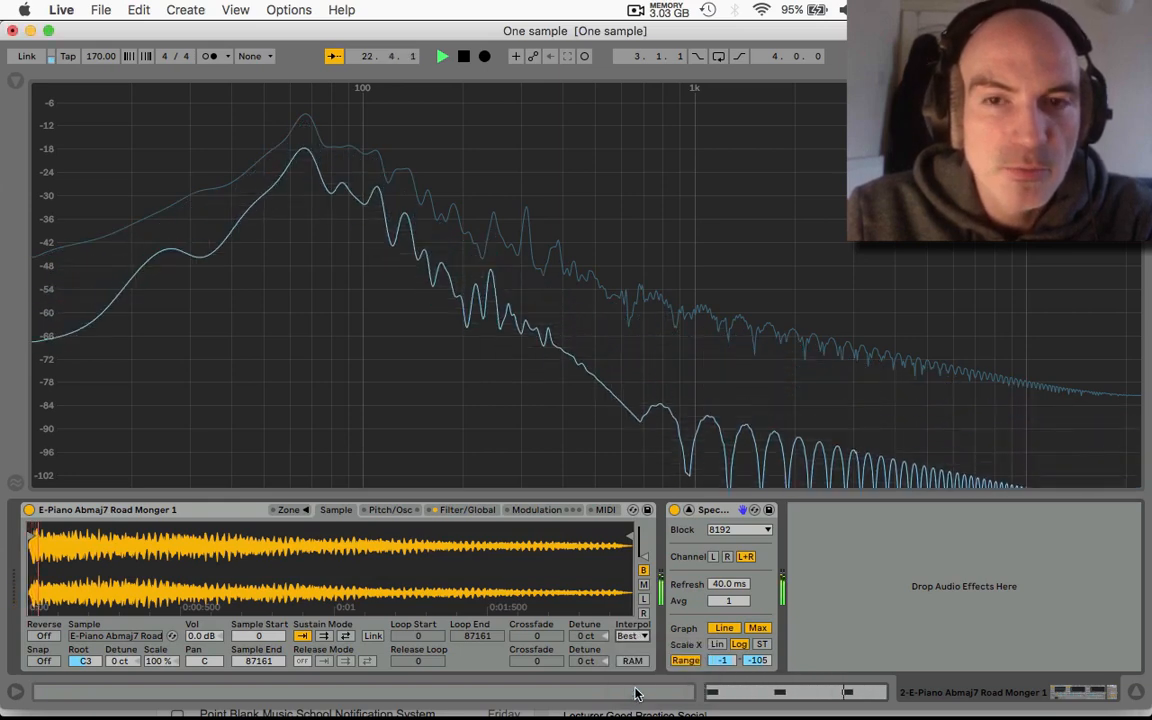
Step: Enable Sampler's pitch envelope with a +32 st amount, a 33.9 ms decay and Trigger loop mode, auditioning the changes
click(392, 510)
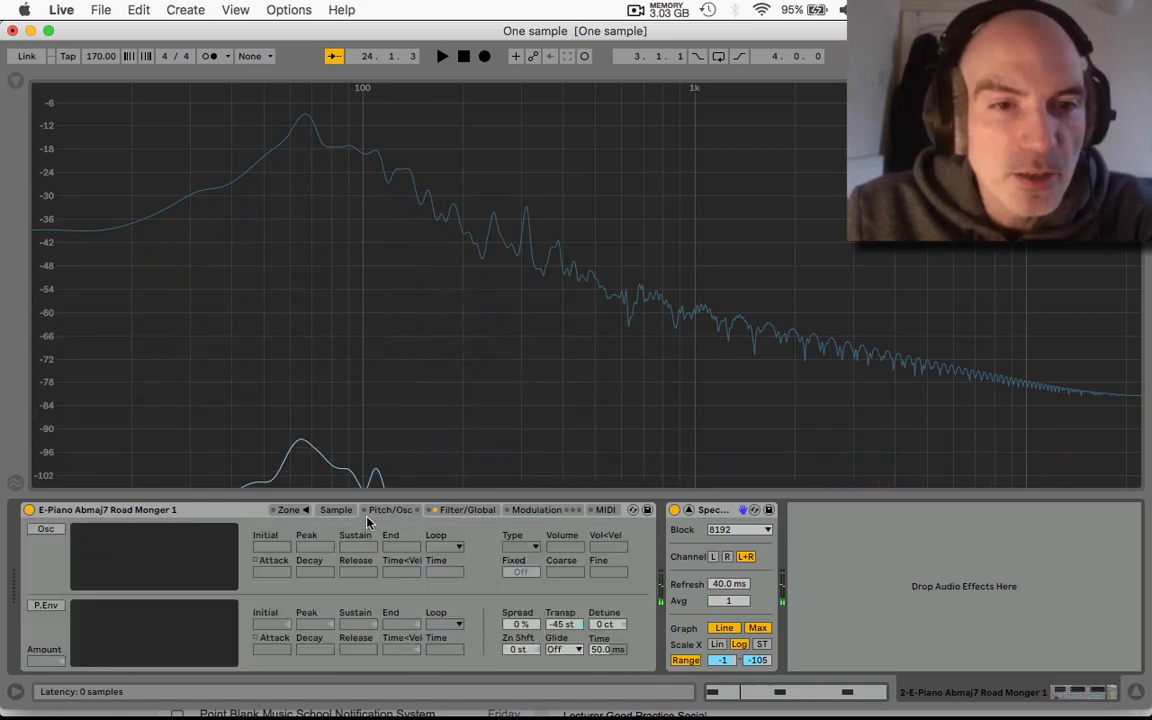
click(46, 607)
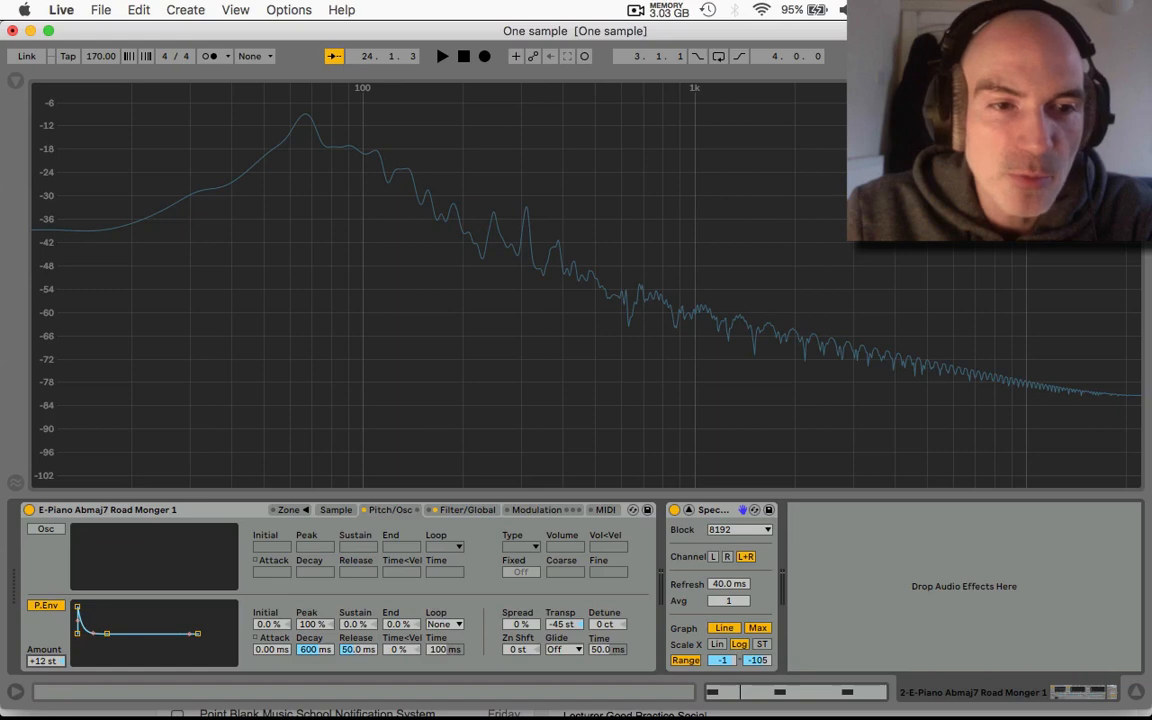
drag(46, 661, 46, 658)
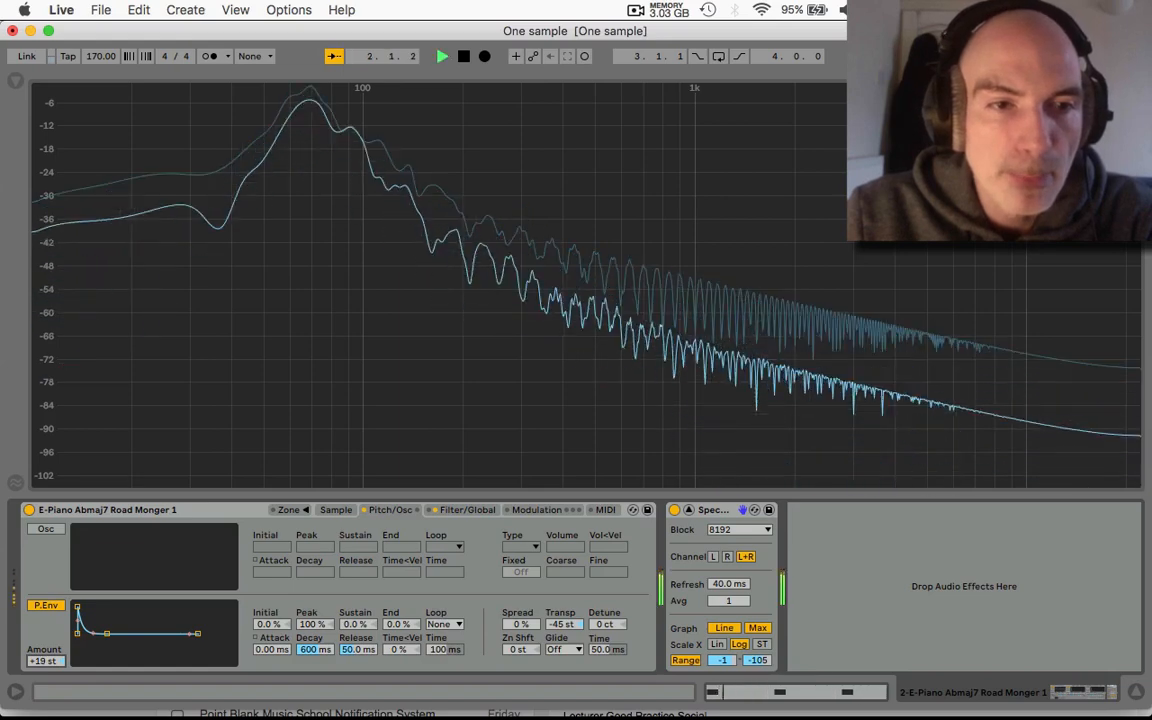
drag(320, 650, 320, 680)
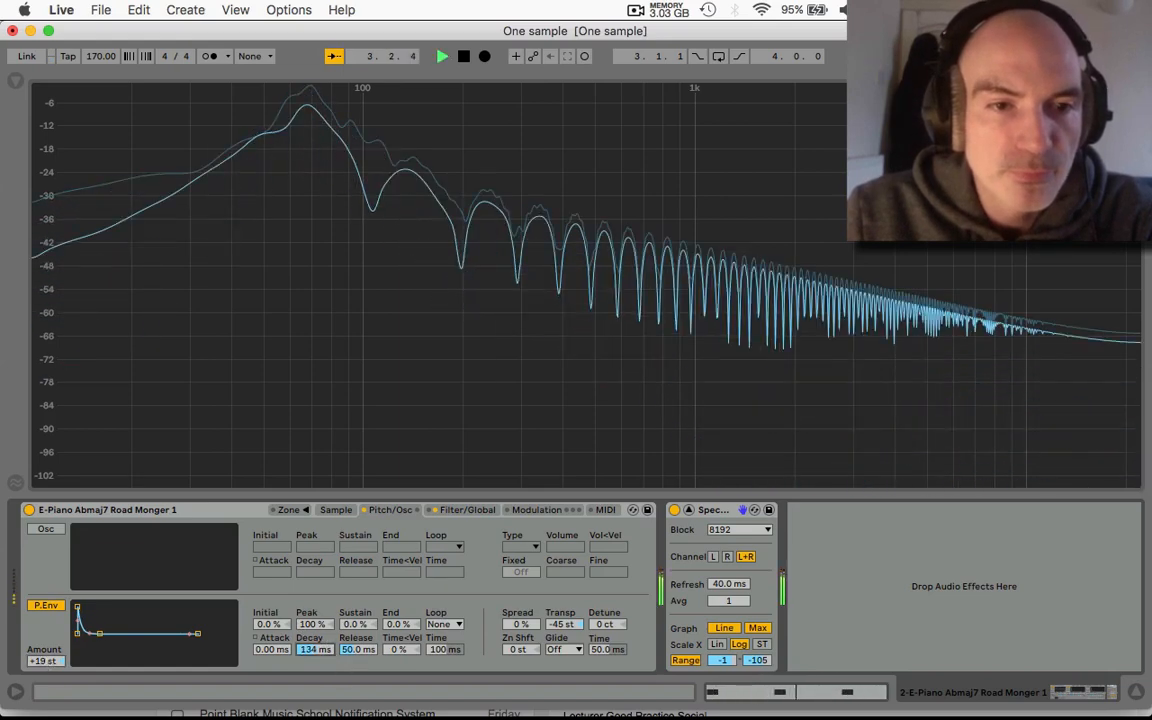
drag(46, 661, 46, 610)
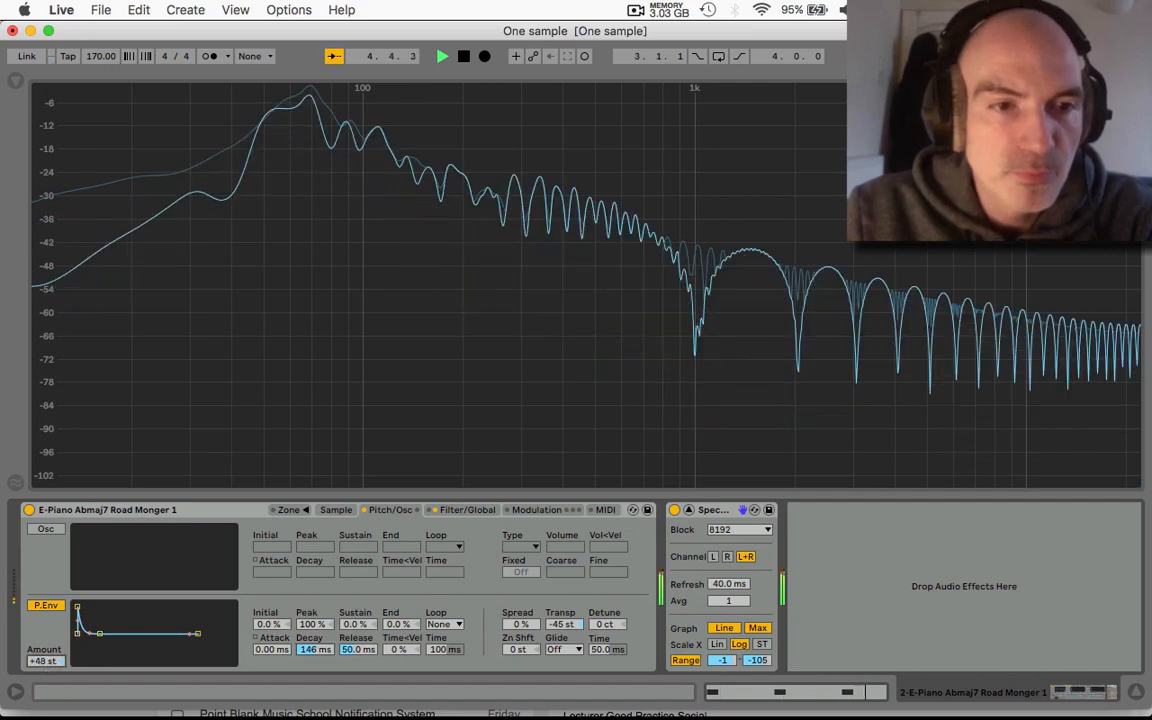
drag(296, 655, 296, 700)
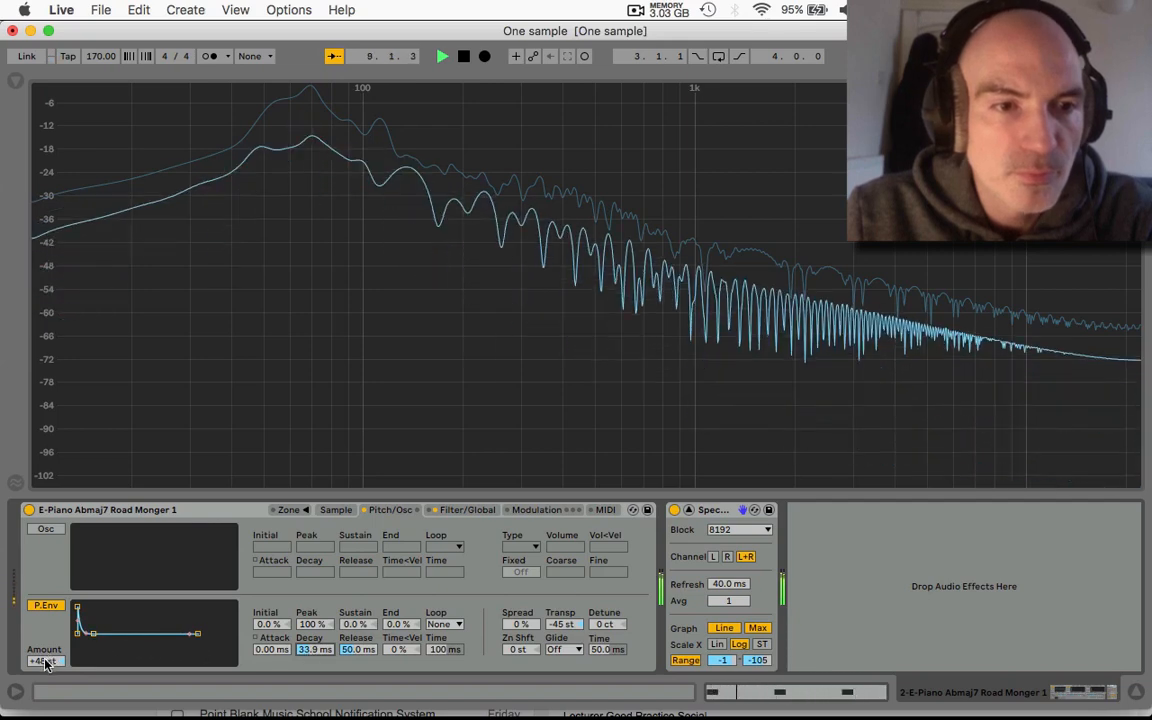
drag(46, 661, 46, 686)
key(space)
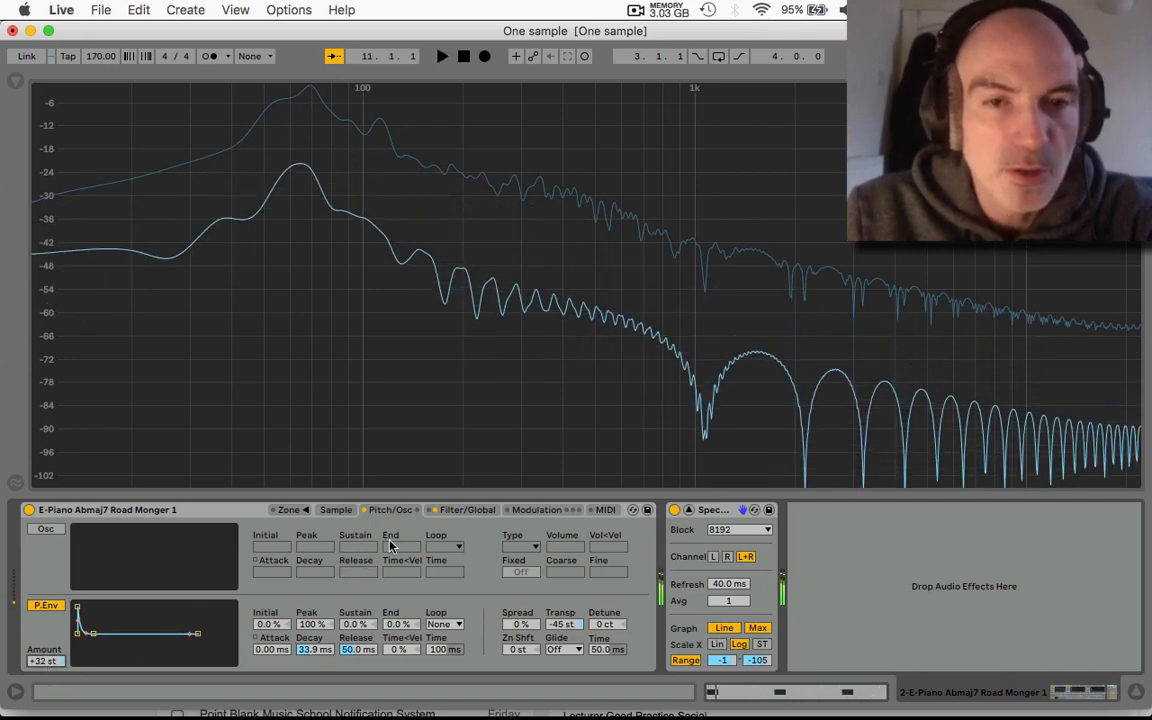
click(441, 625)
click(441, 692)
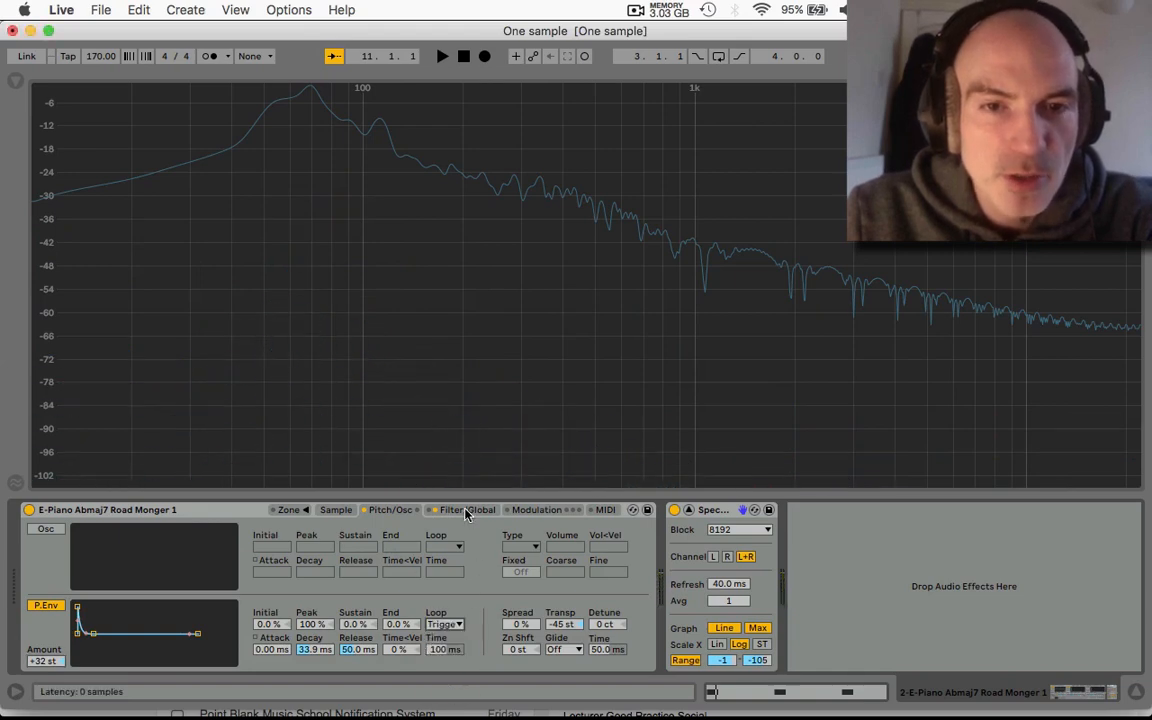
Step: Set the volume envelope's decay to 584 ms and release to 481 ms while the clip plays
click(477, 511)
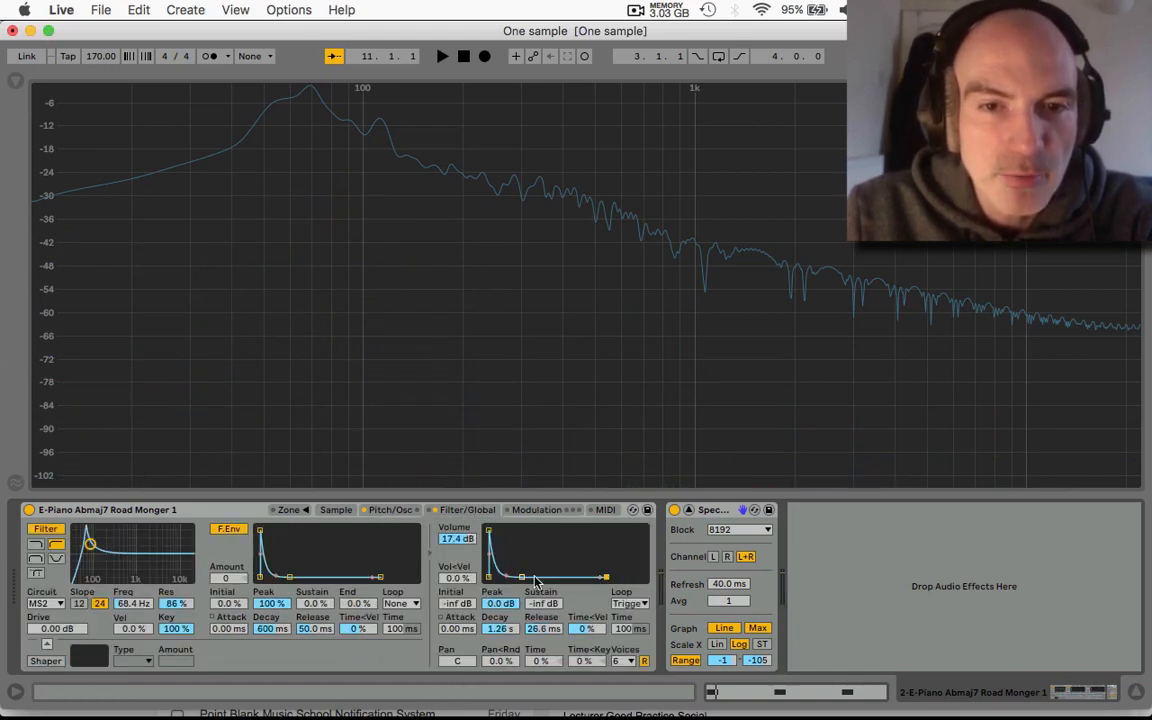
key(space)
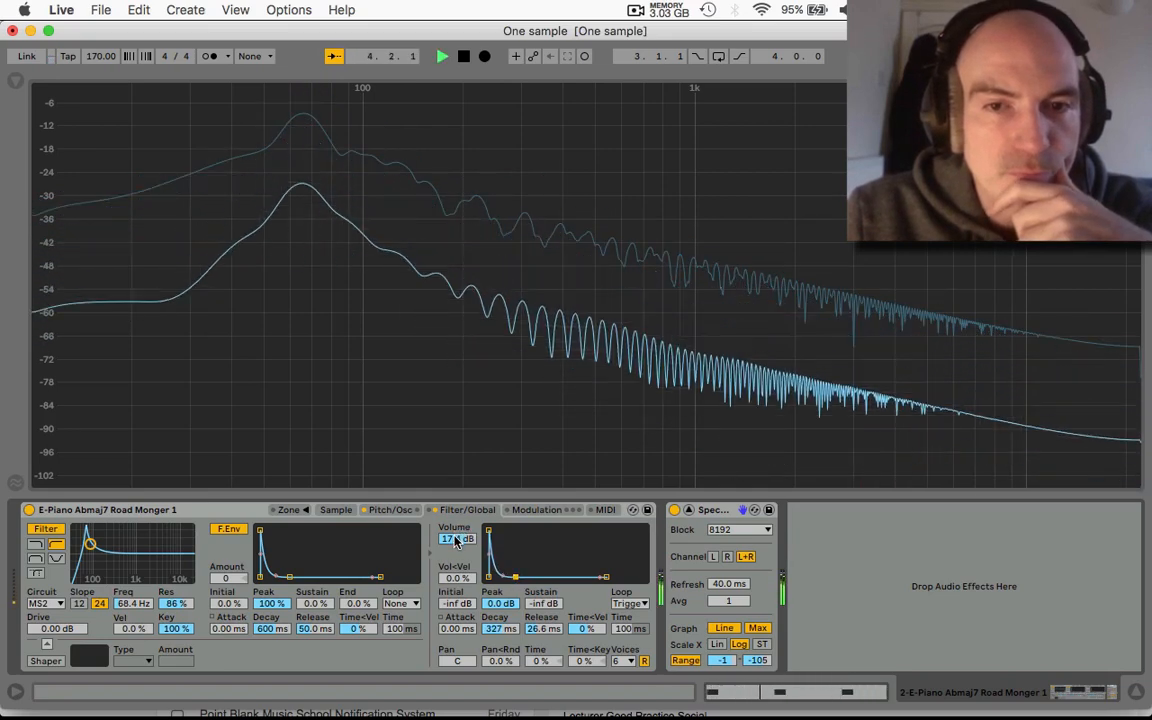
drag(517, 579, 520, 579)
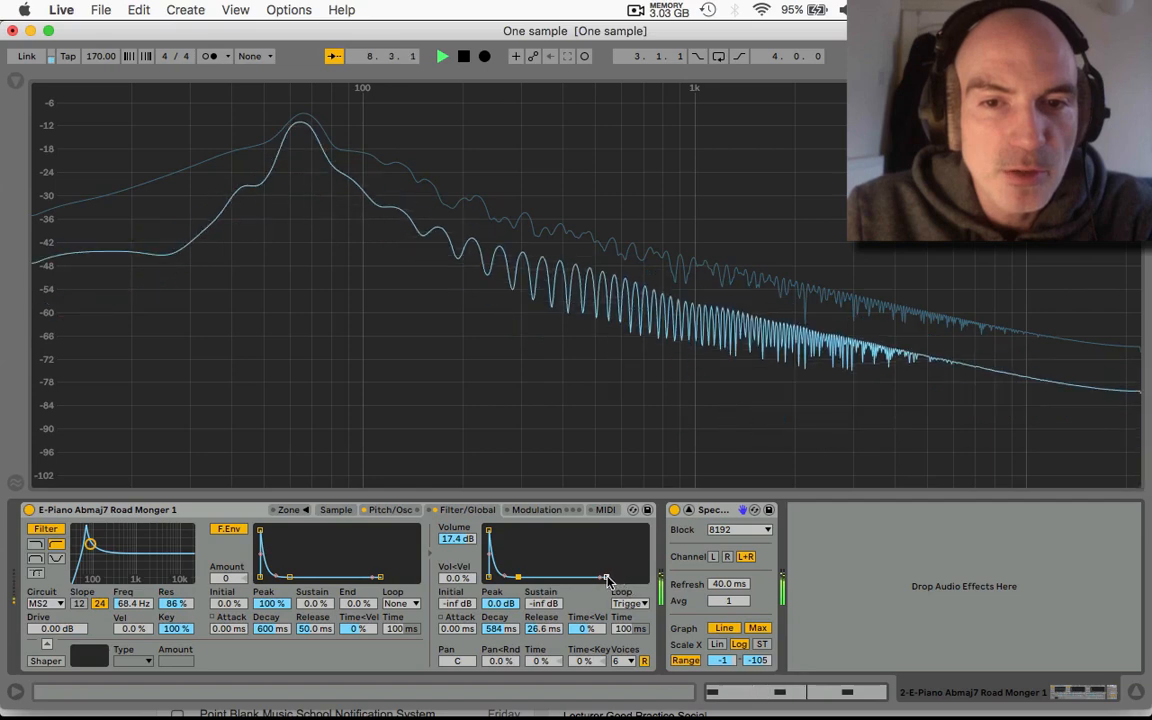
drag(606, 578, 620, 578)
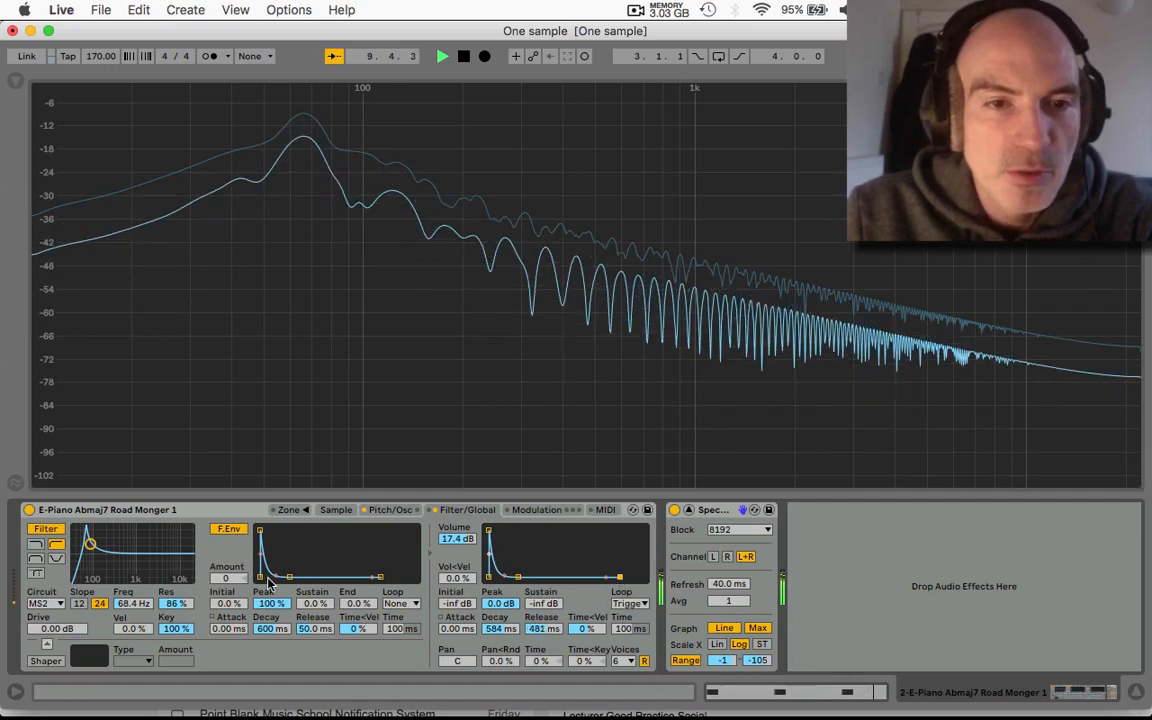
key(space)
Step: Inspect the beginning of the waveform and move the sample start to about 2853 during playback
click(371, 511)
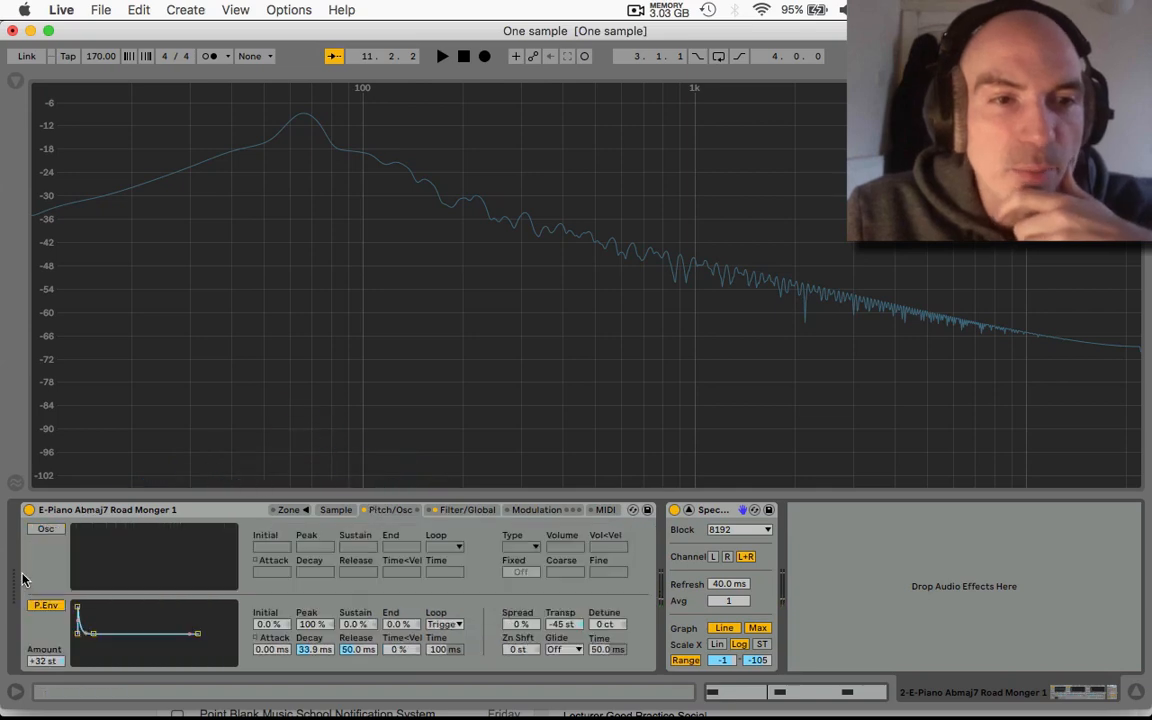
click(338, 510)
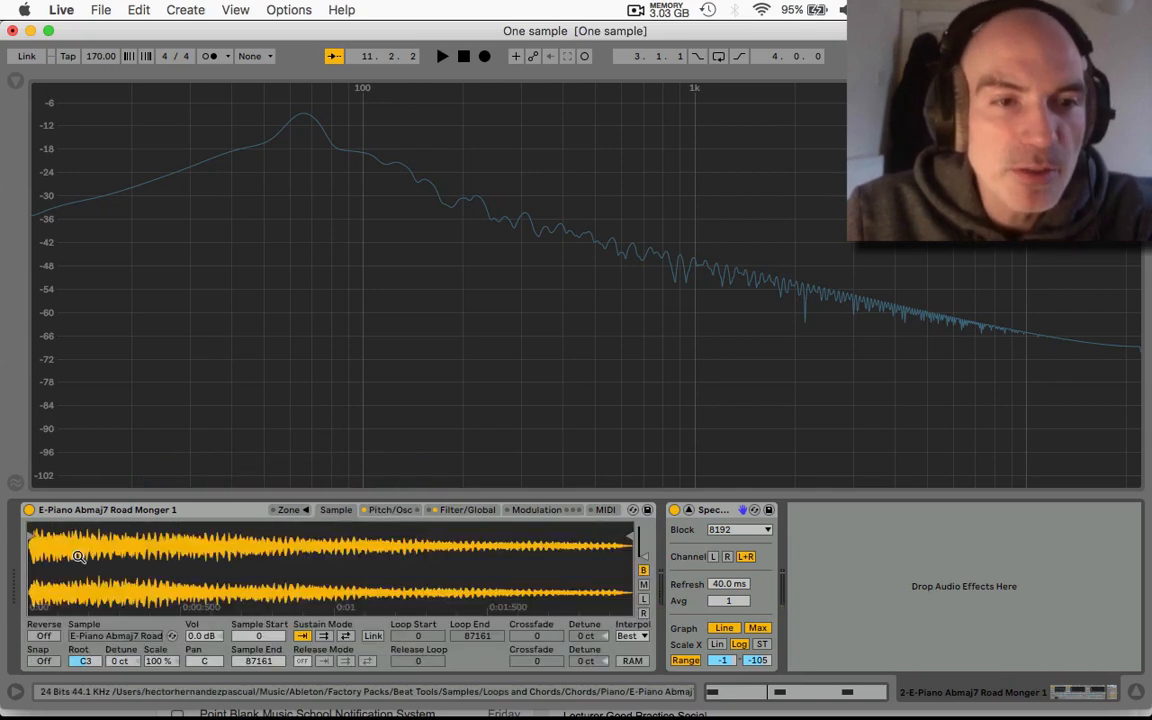
drag(29, 557, 29, 640)
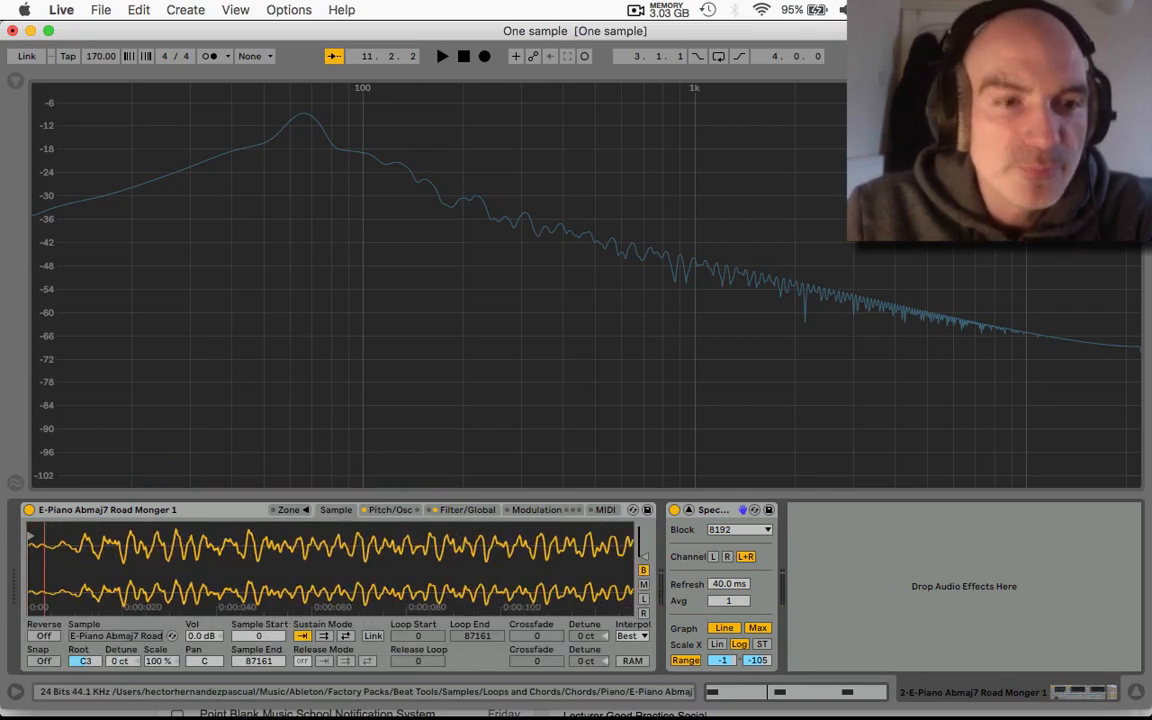
drag(53, 558, 53, 516)
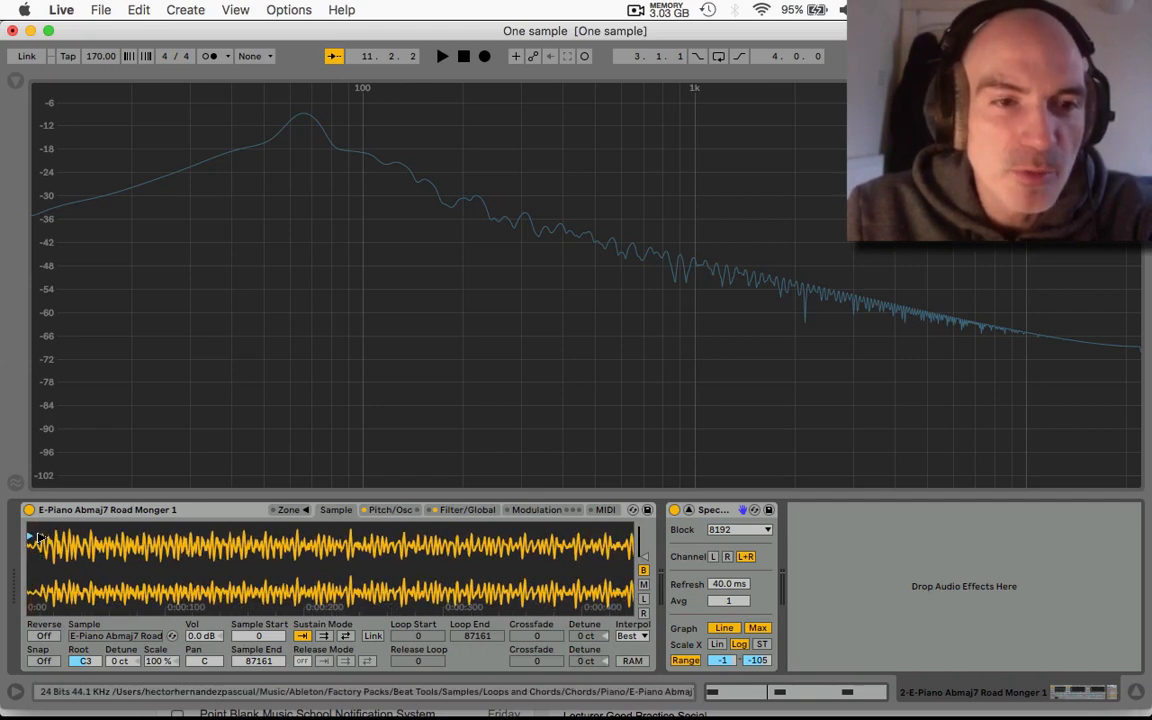
drag(71, 541, 16, 543)
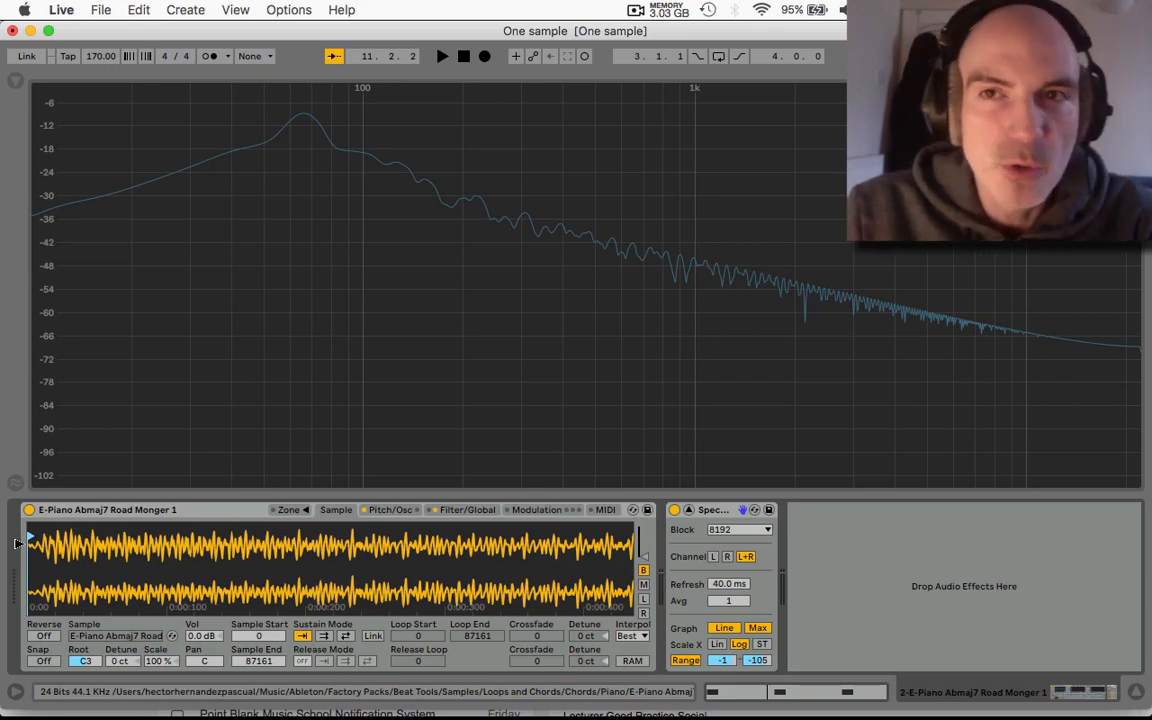
key(space)
drag(16, 543, 122, 556)
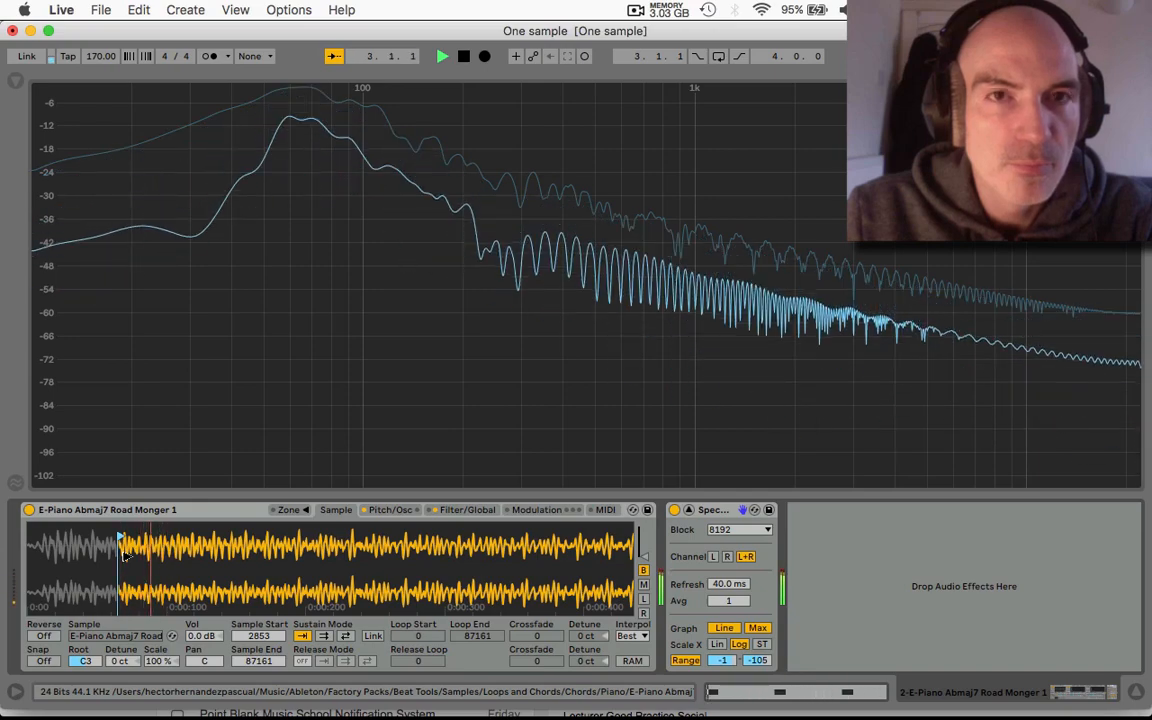
Step: Reduce the filter resonance to 61 % and Sampler's volume to 8.44 dB, and replay the sound
click(467, 510)
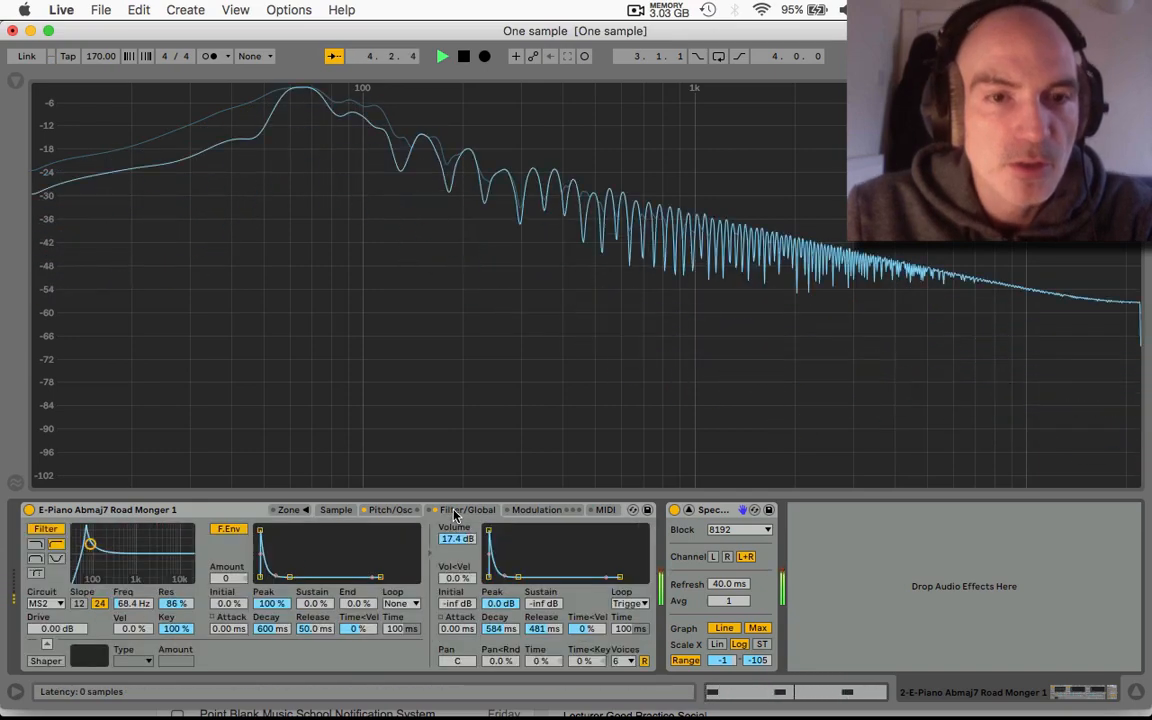
drag(178, 604, 178, 629)
key(space)
drag(443, 541, 443, 549)
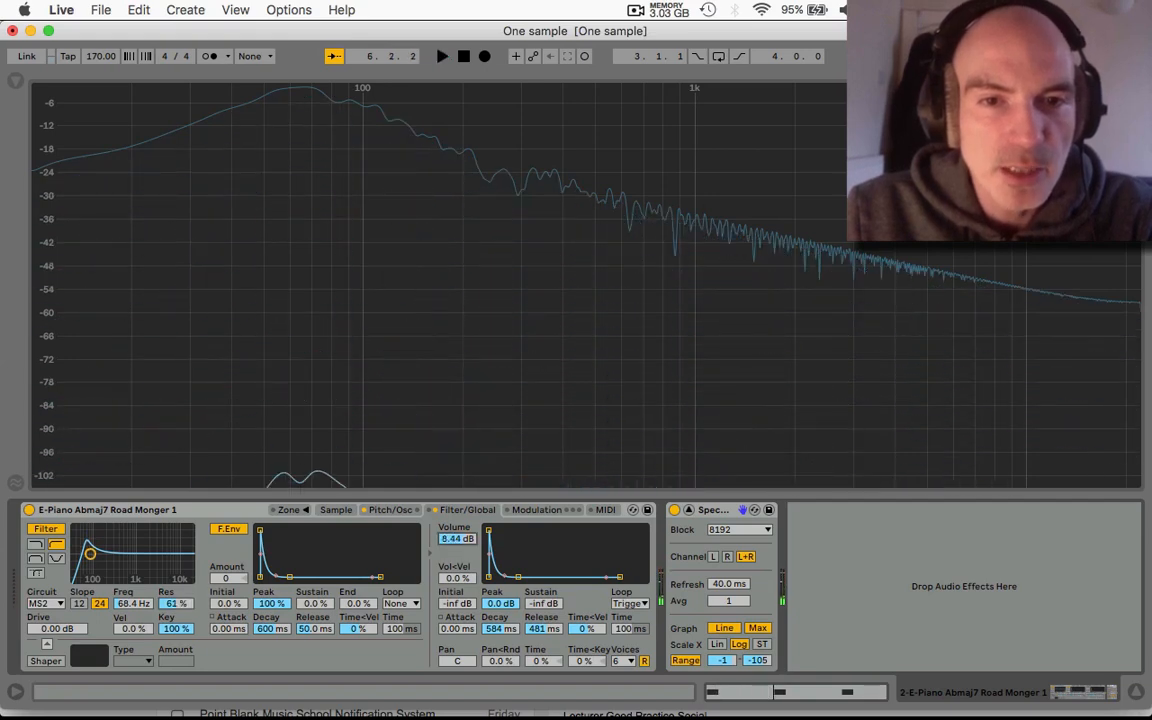
key(space)
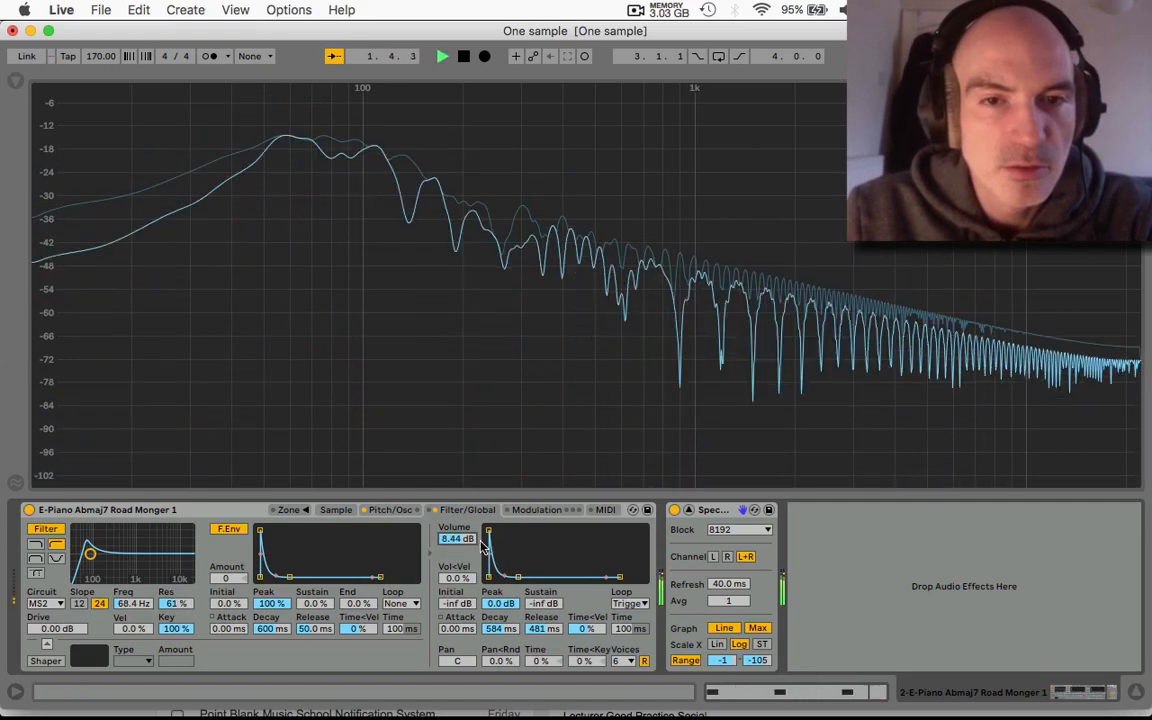
Step: Lengthen the volume envelope's decay to 1.06 s, stop playback and limit Sampler to 1 voice
drag(502, 629, 502, 618)
key(space)
click(622, 661)
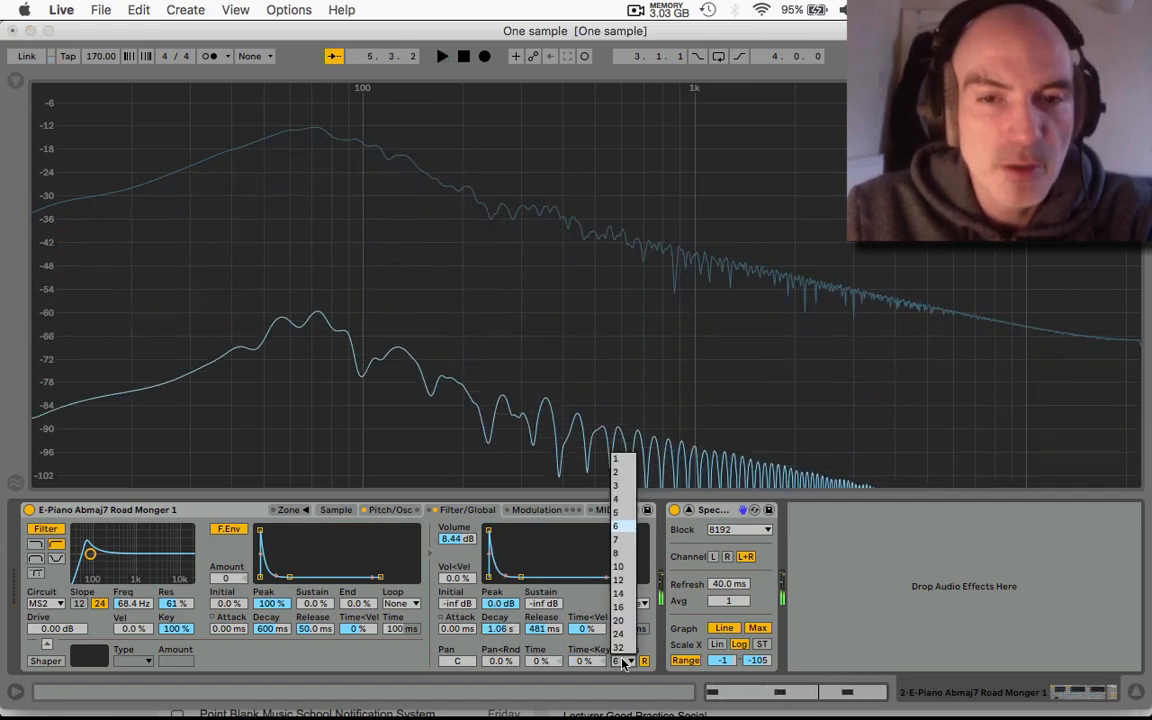
click(620, 460)
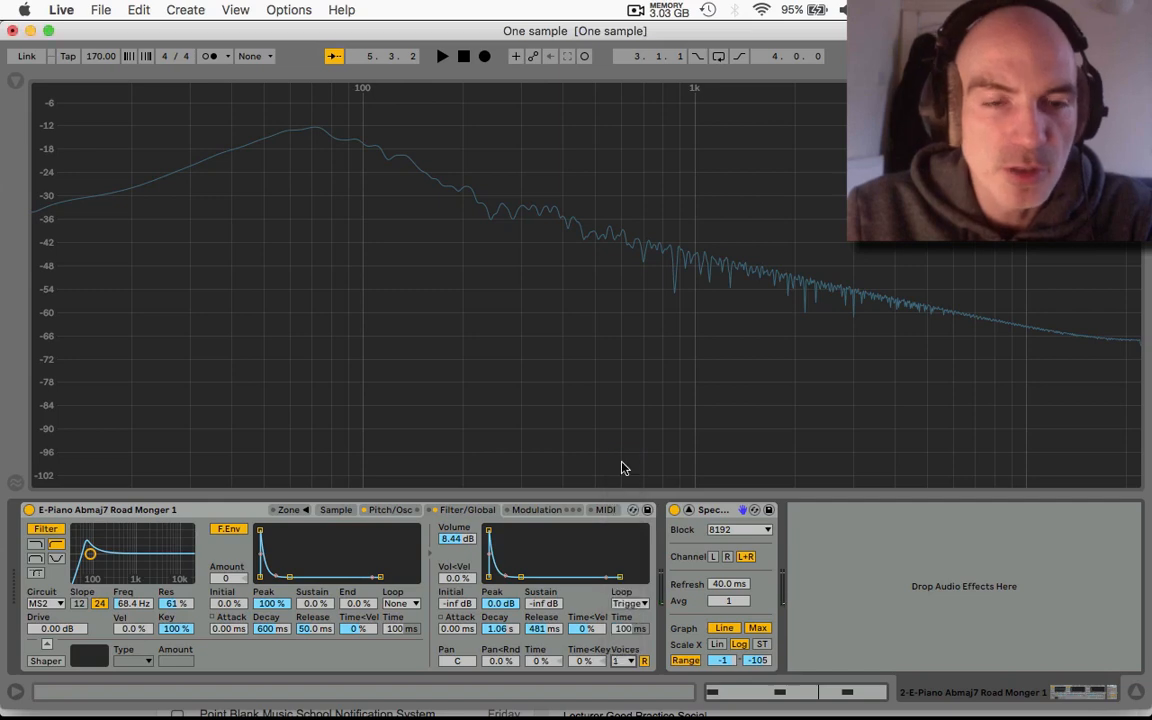
Step: Set the filter drive to 1.69 dB and the filter frequency to 72.1 Hz while auditioning the clip
key(space)
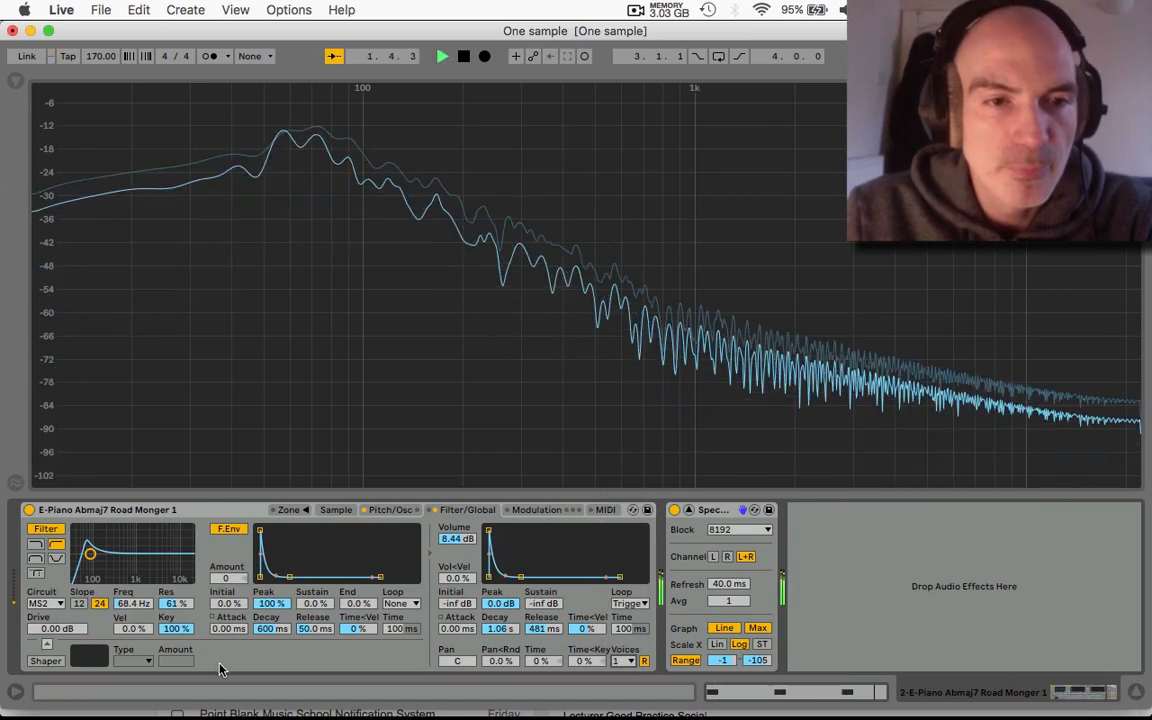
key(space)
drag(41, 630, 41, 612)
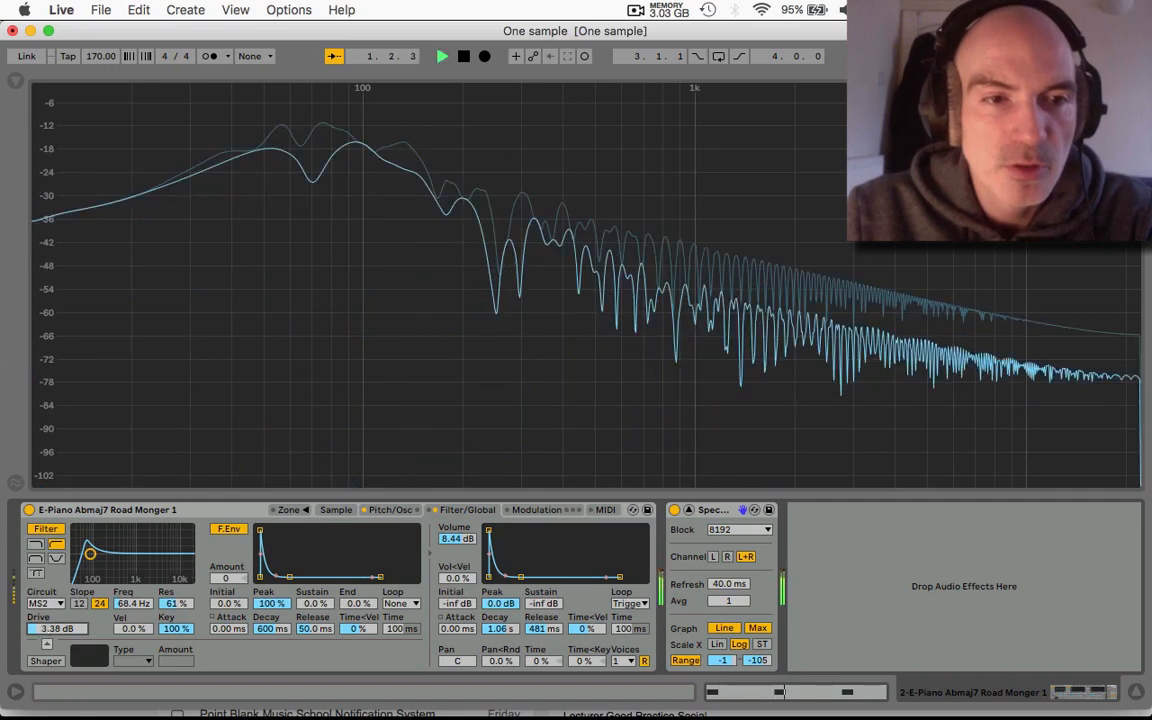
drag(41, 608, 41, 618)
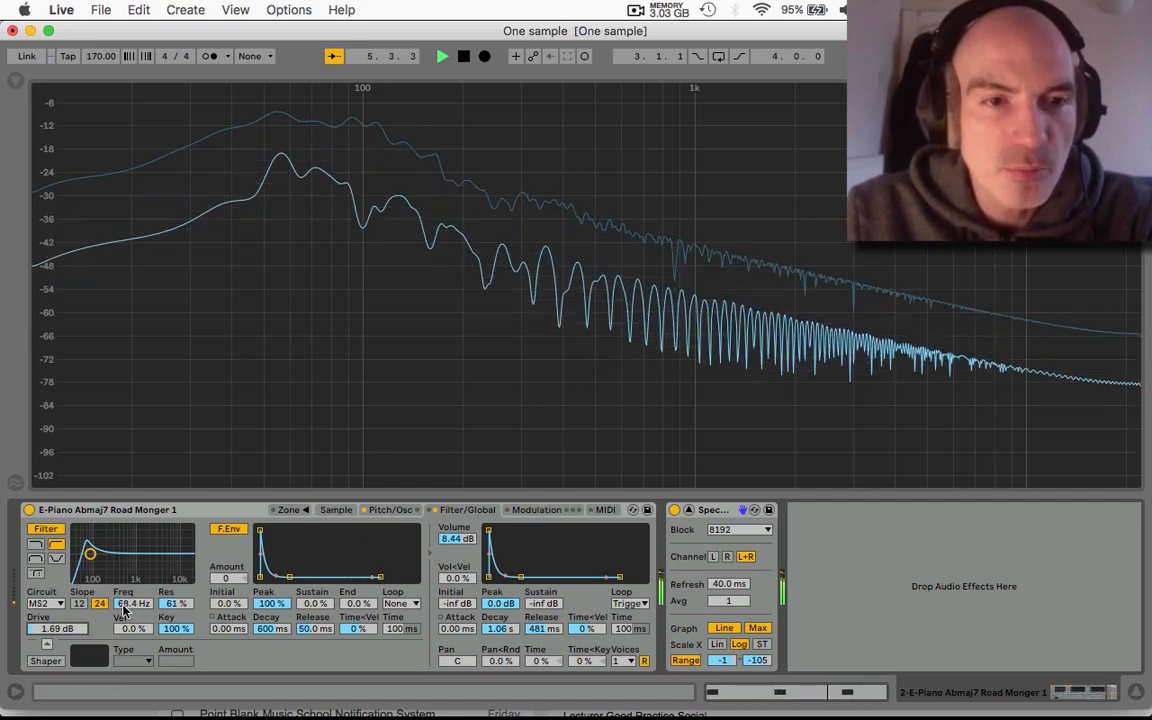
mouse_move(126, 605)
mouse_down()
mouse_move(126, 591)
mouse_move(124, 614)
mouse_move(136, 604)
mouse_up()
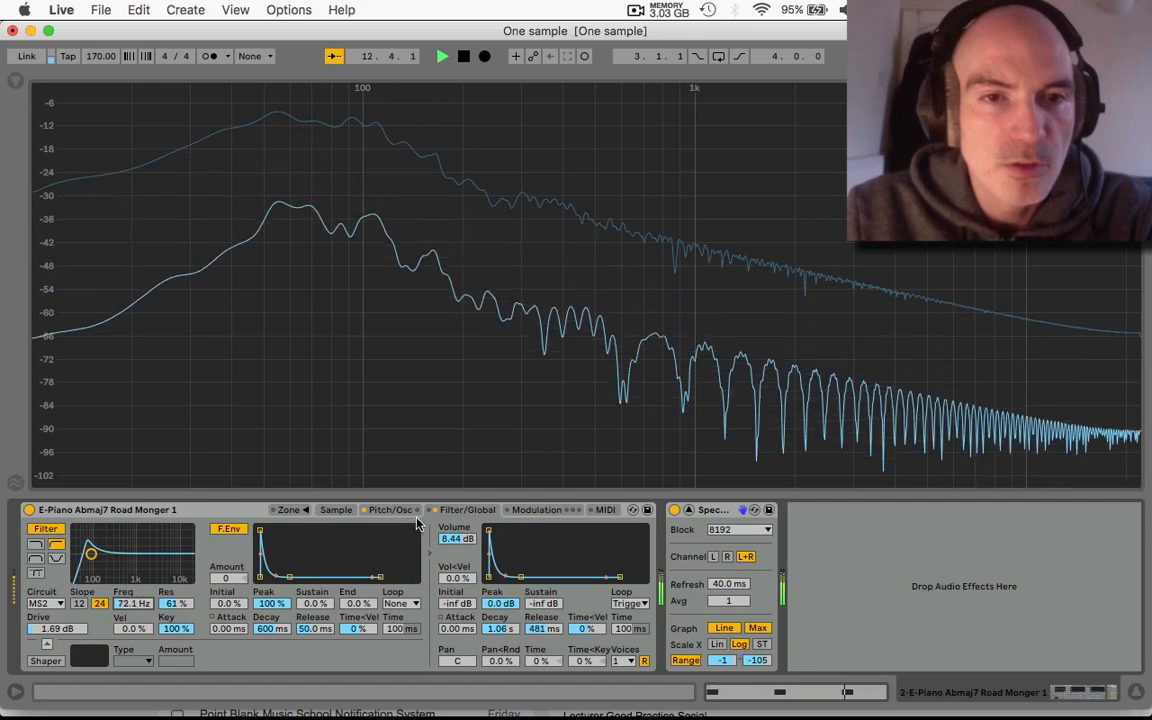
key(space)
Step: Collapse the enlarged Spectrum display and duplicate the second E-Piano track
double_click(363, 320)
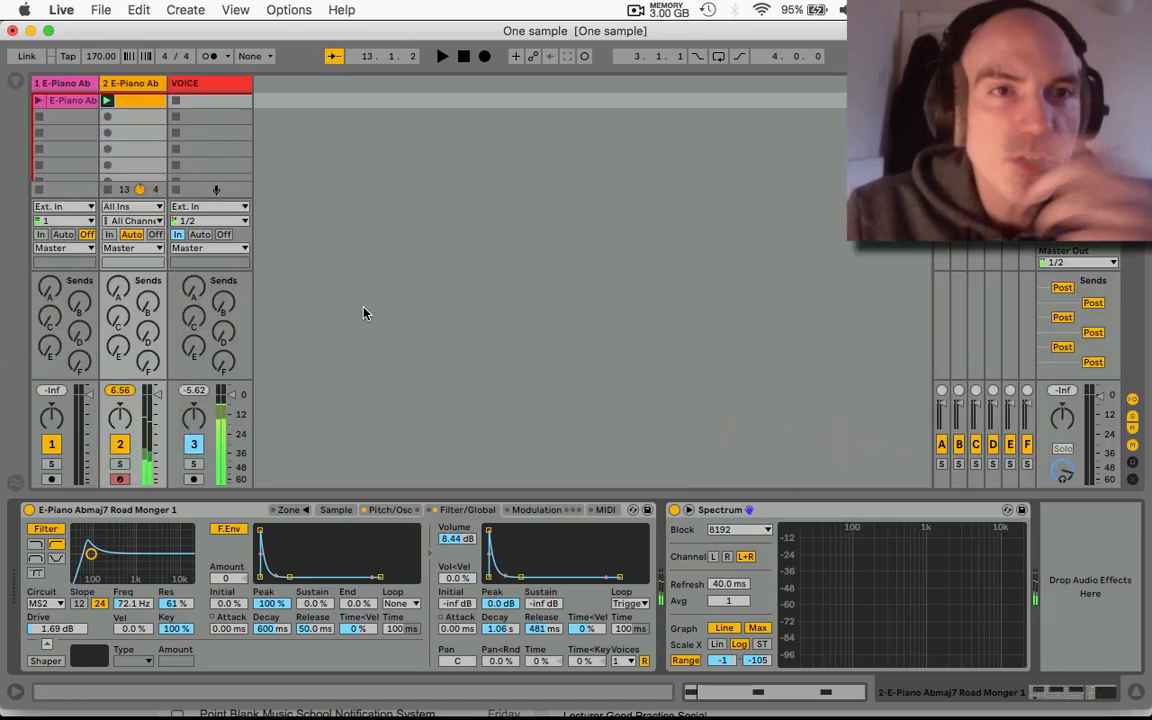
right_click(133, 91)
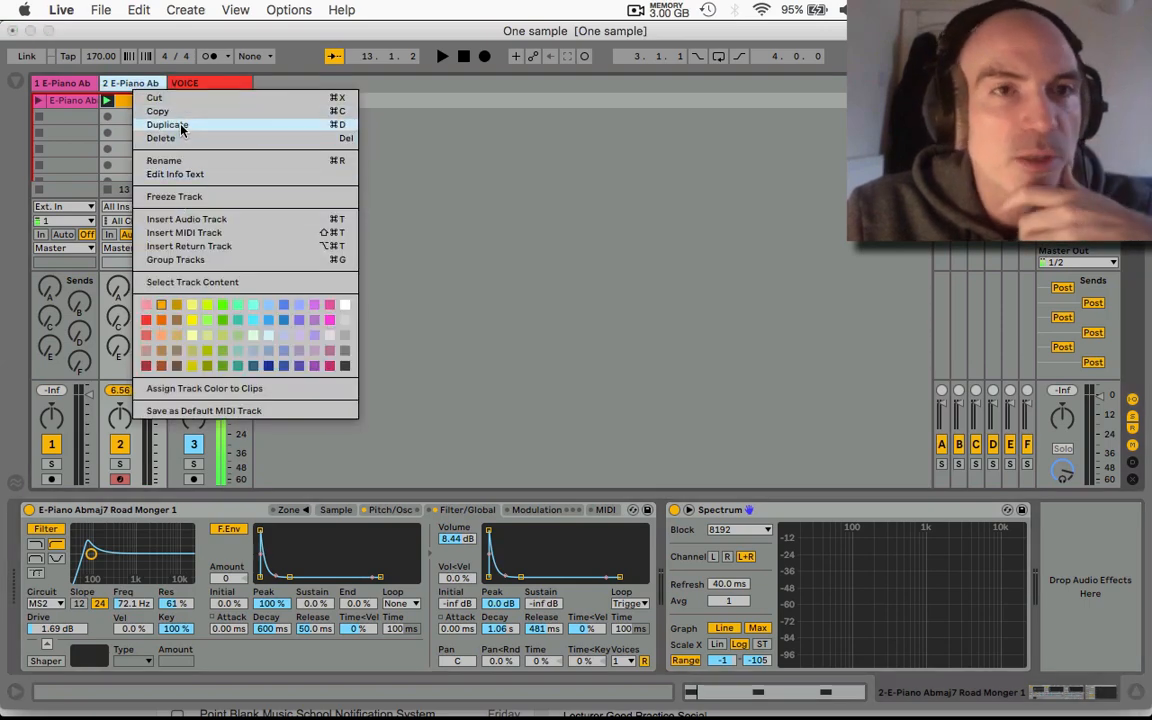
click(168, 125)
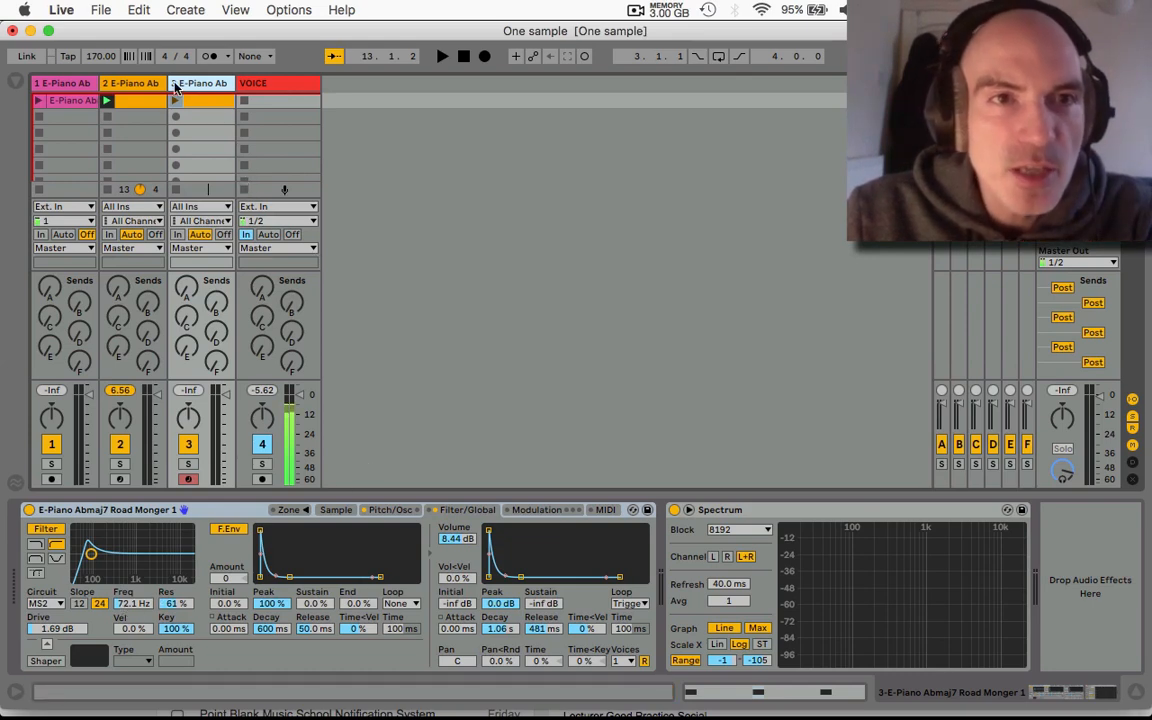
Step: Edit the duplicated track's clip to keep only one B2 note, placed at 1.3, and return to its devices
click(200, 102)
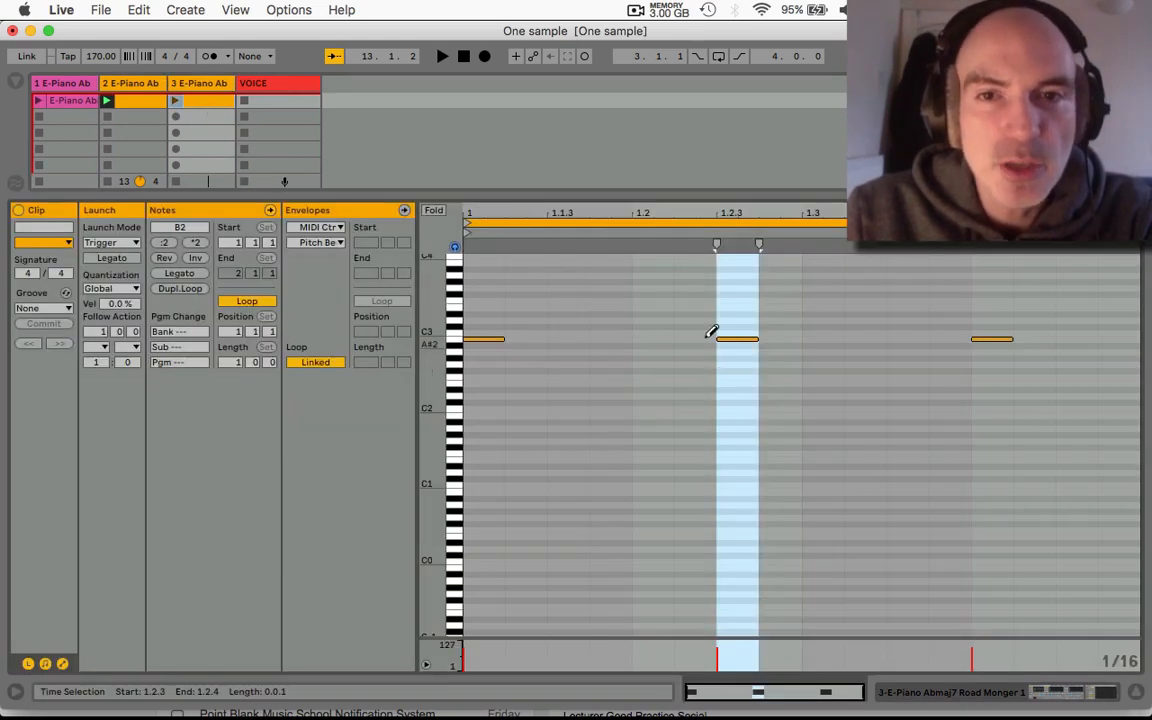
drag(492, 317, 465, 410)
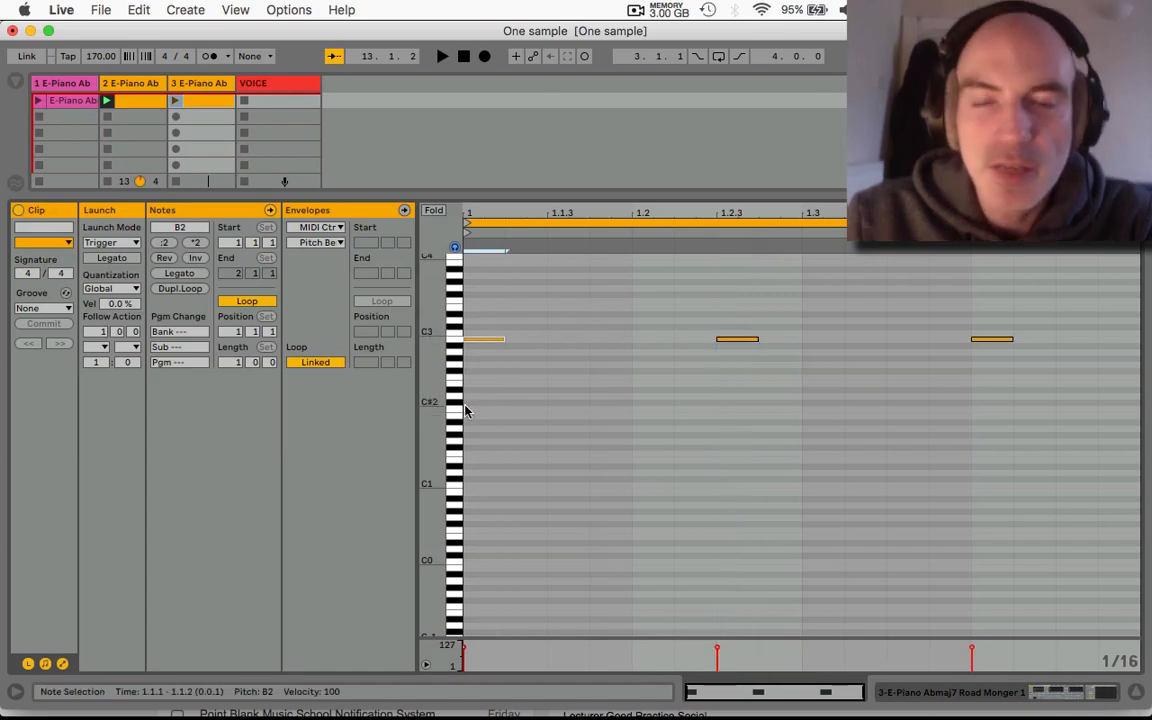
key(Delete)
drag(764, 326, 714, 417)
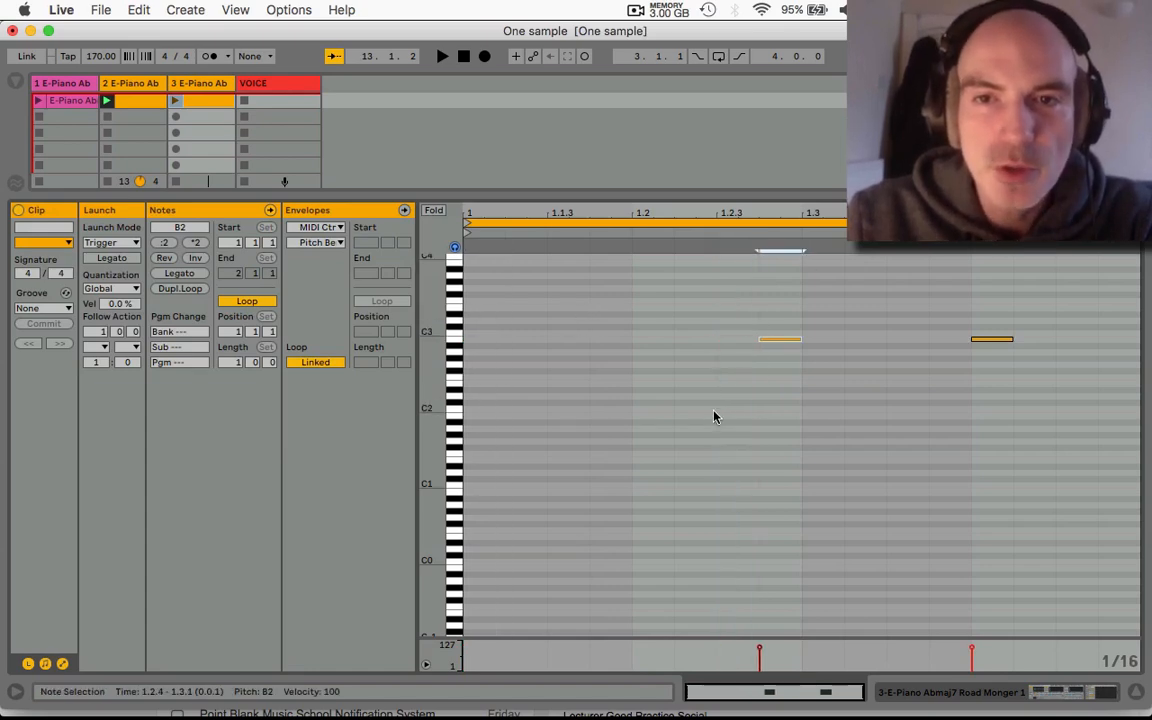
drag(1031, 302, 1005, 424)
key(Delete)
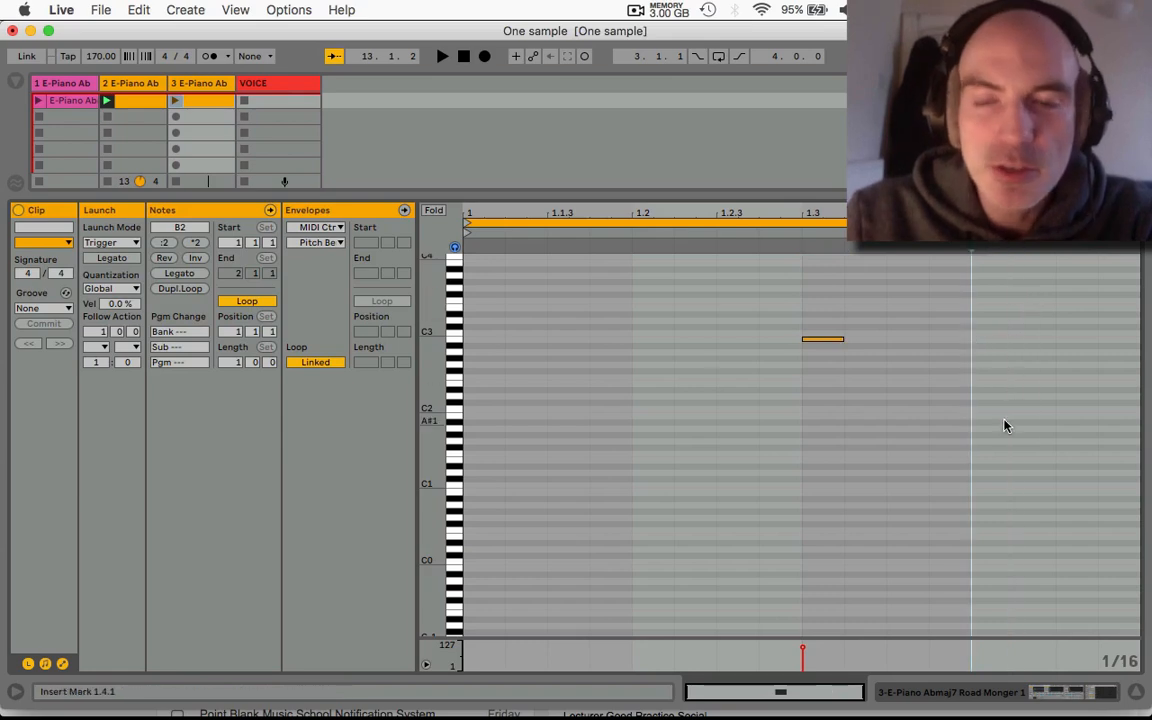
click(951, 691)
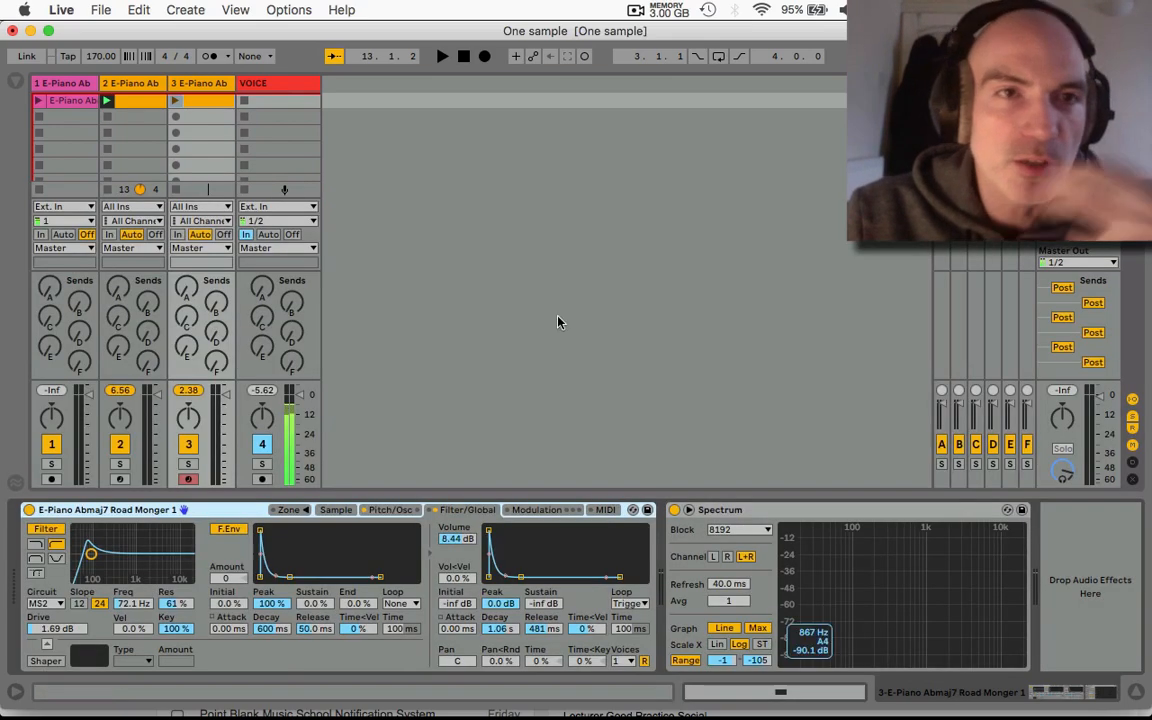
Step: Launch the duplicated track's clip, set its filter frequency to 173 Hz and move its sample start to about 20074
click(175, 102)
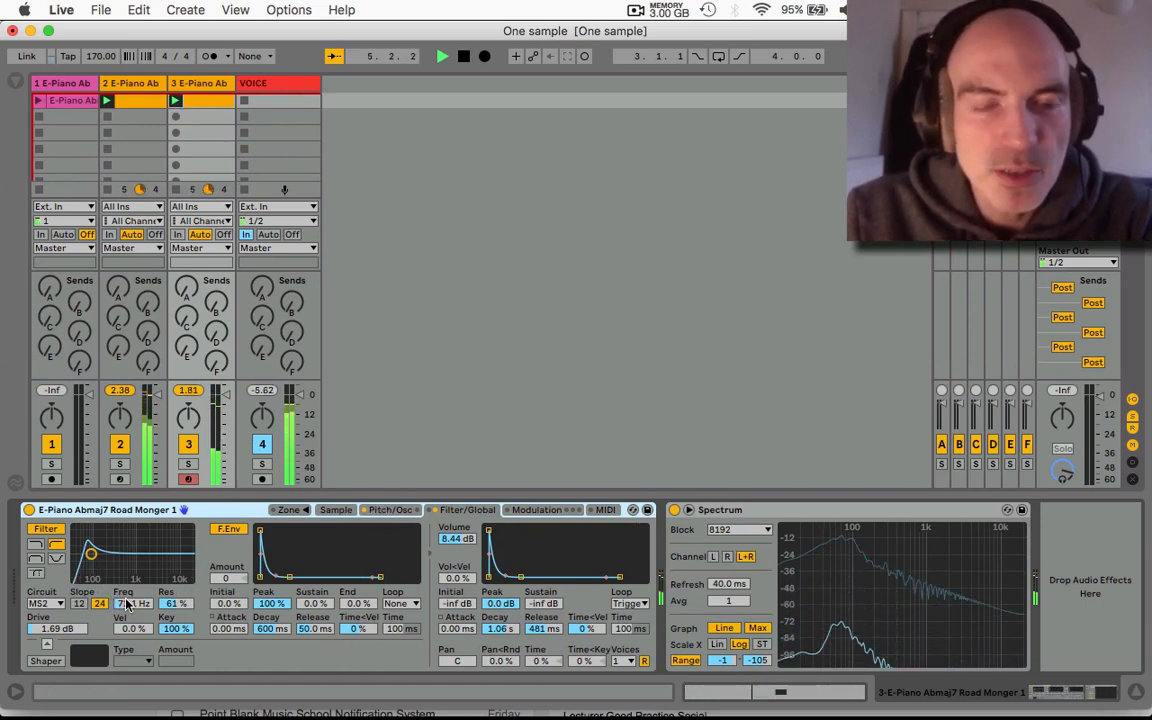
drag(127, 603, 127, 576)
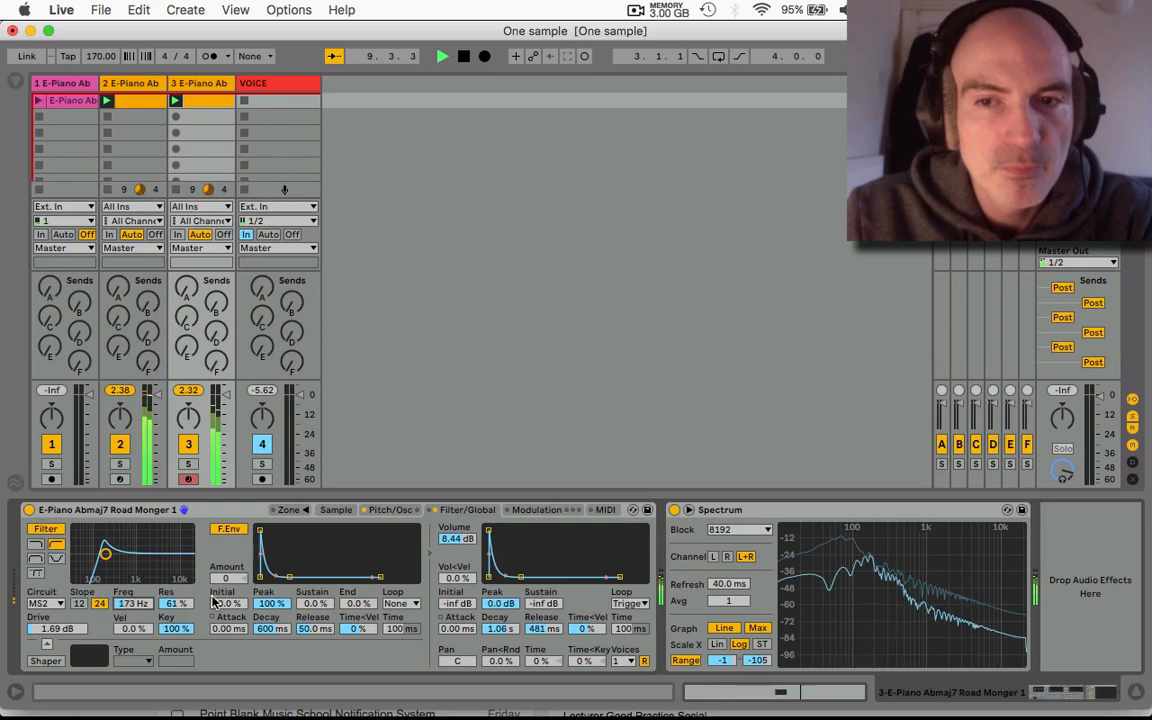
click(390, 511)
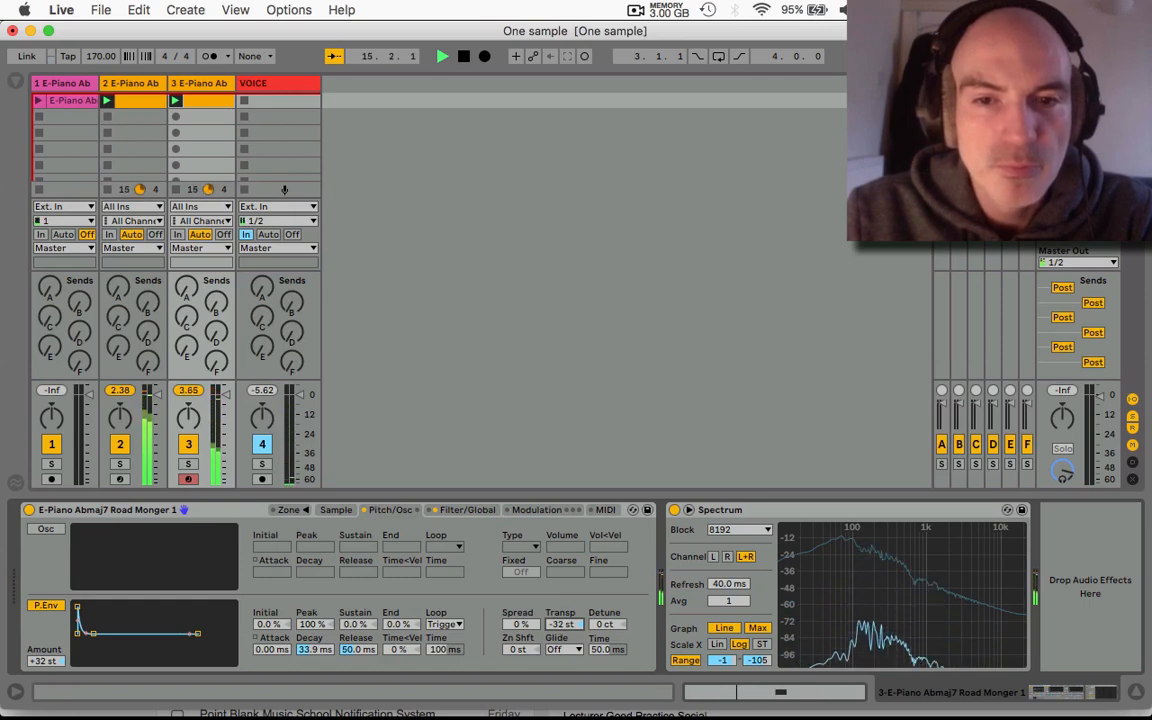
click(332, 512)
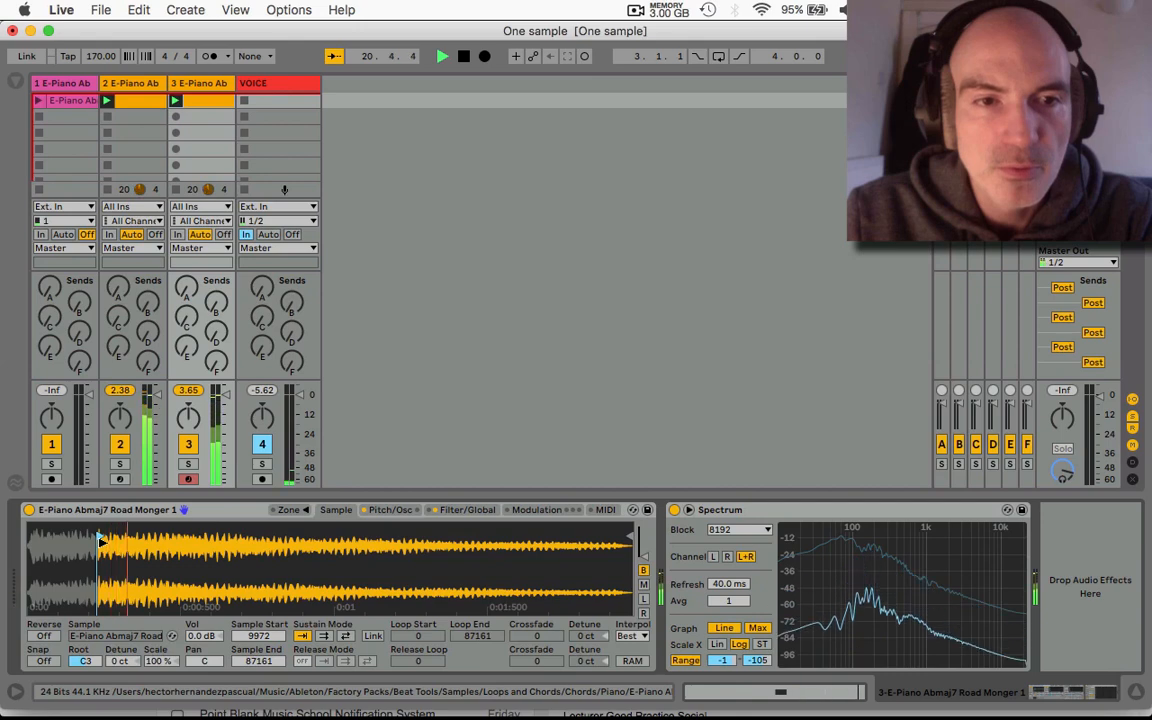
drag(100, 540, 170, 545)
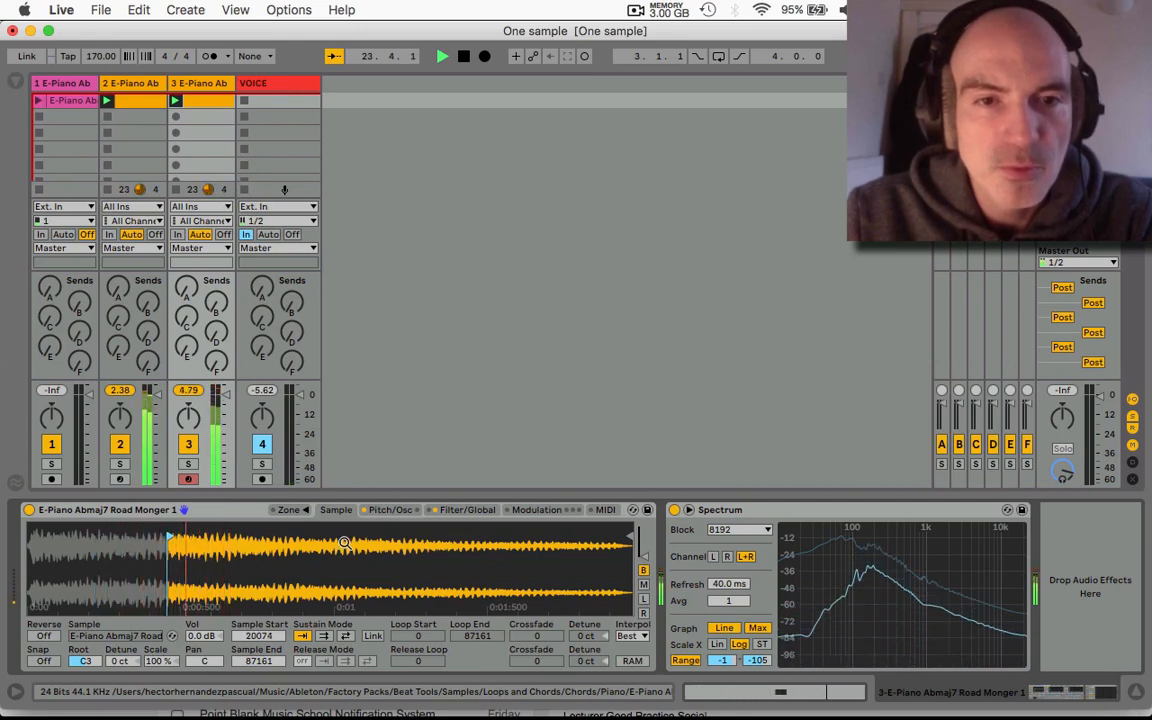
Step: Lower the duplicated track's Sampler volume to 3.94 dB, stop playback and enable its oscillator
click(390, 509)
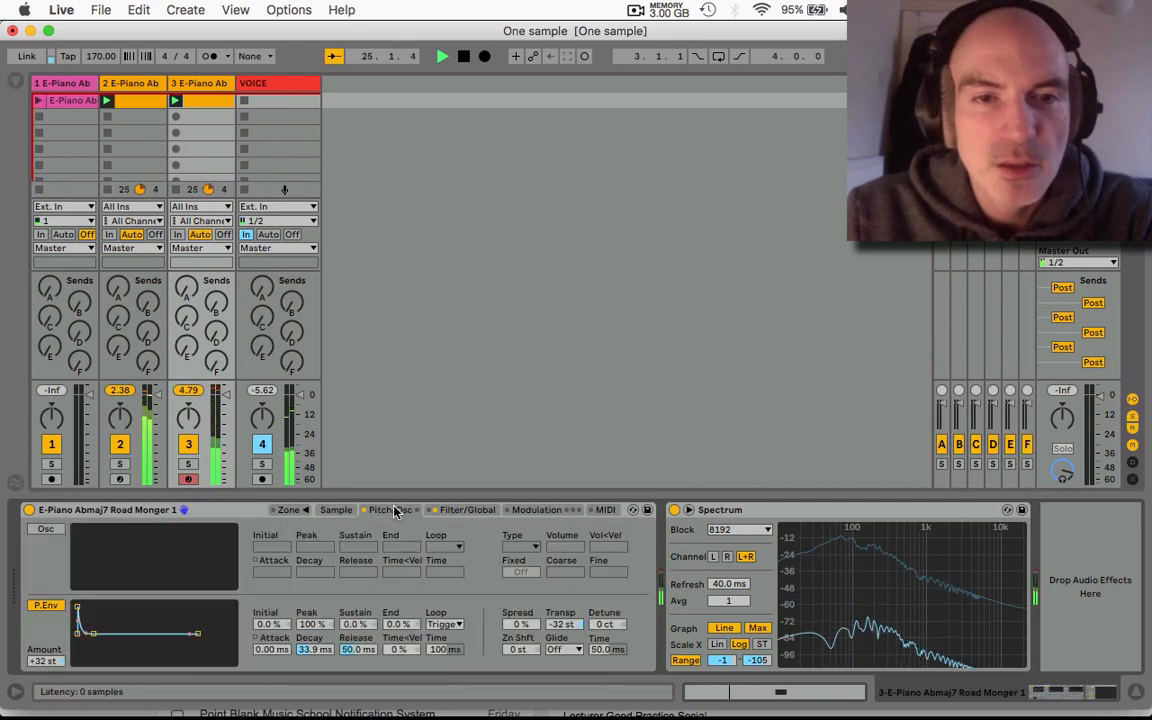
click(467, 509)
drag(457, 539, 457, 554)
key(space)
click(388, 509)
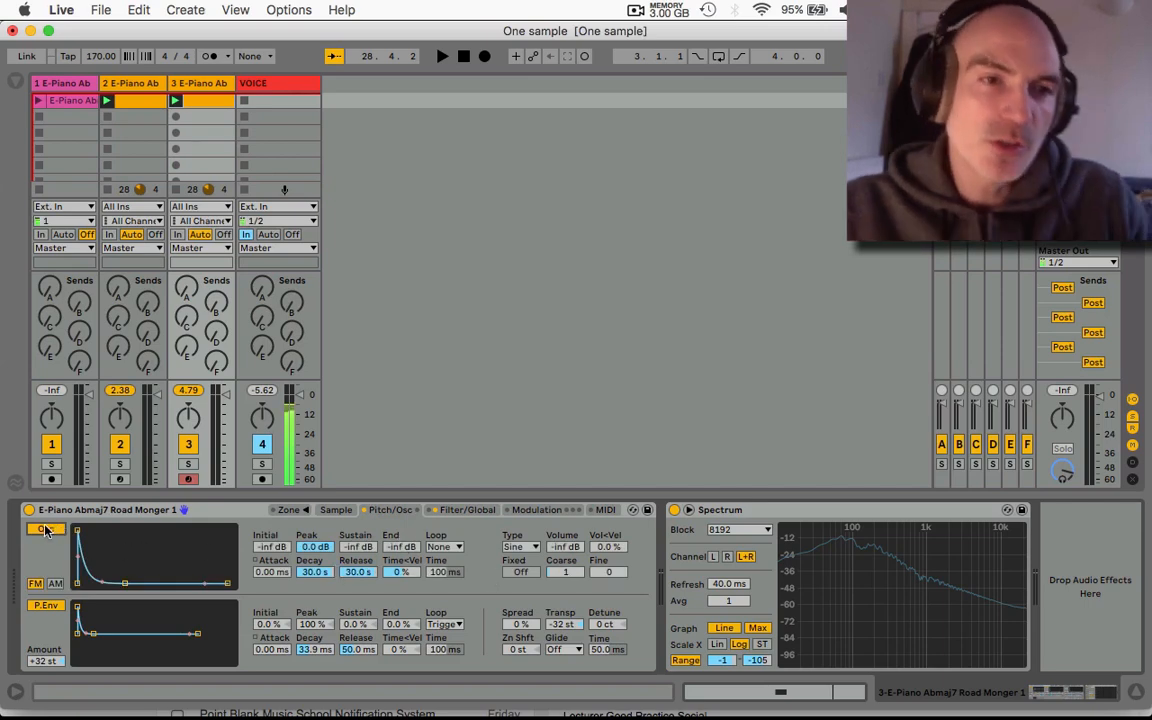
Step: Enable the Sampler oscillator on track 2 and set its decay to 47.5 ms and volume to -14 dB during playback
click(133, 85)
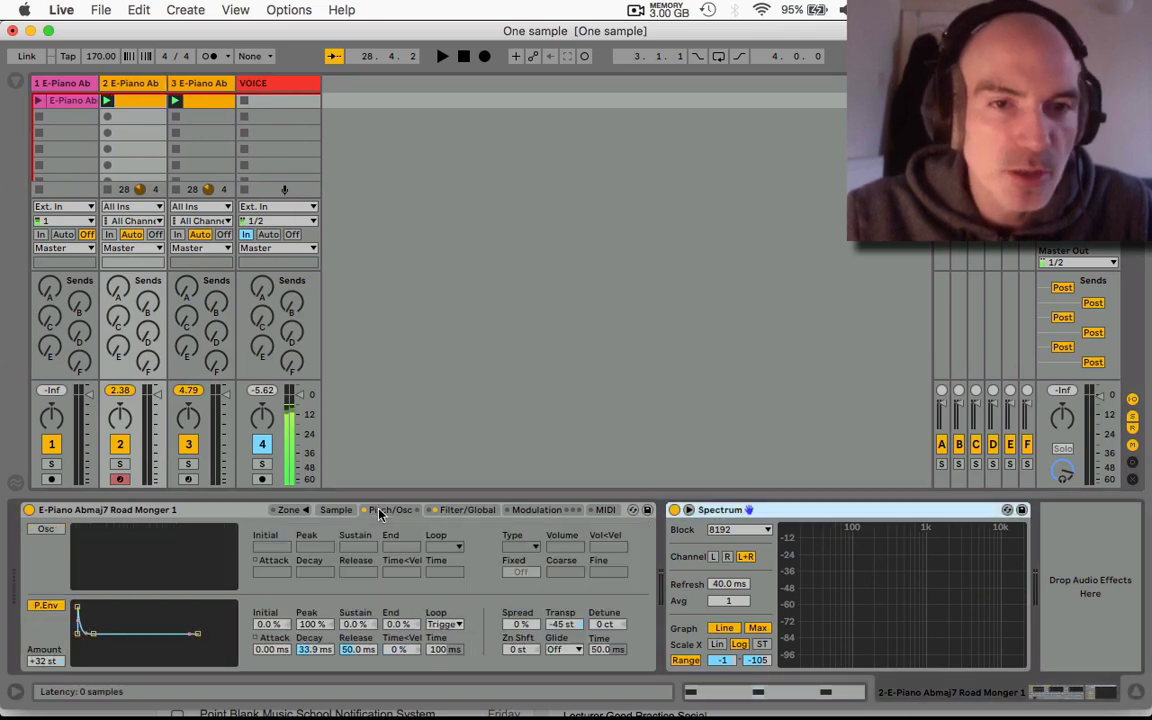
click(46, 530)
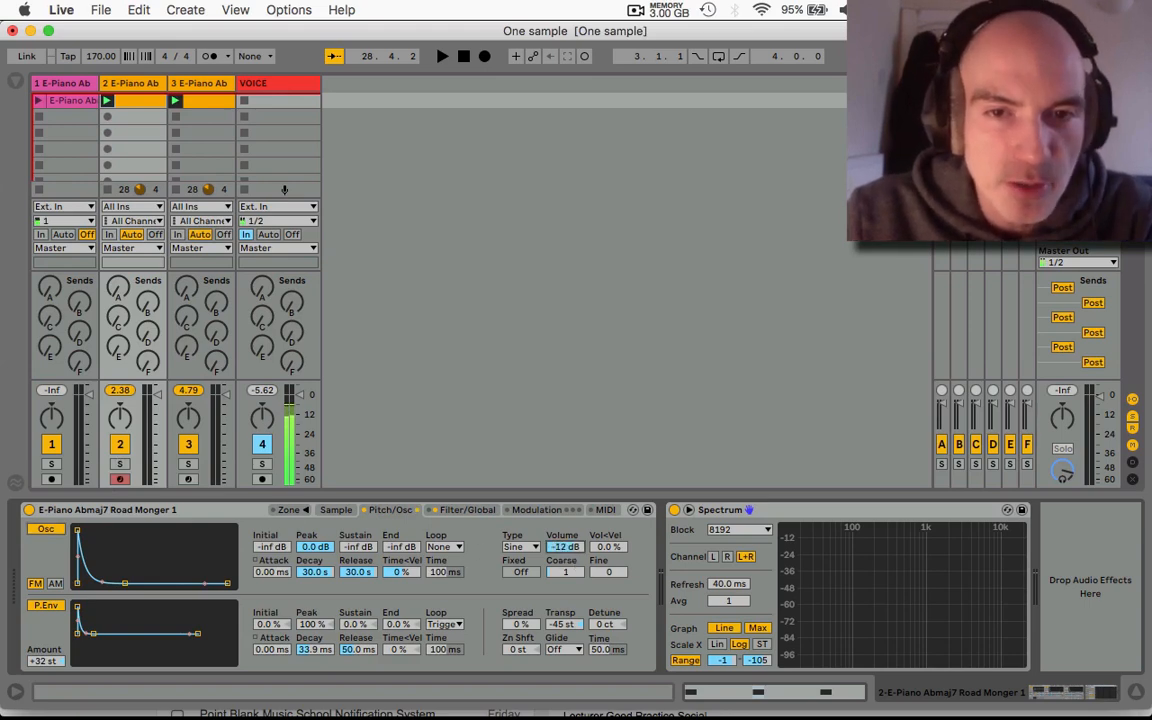
key(space)
drag(125, 583, 95, 583)
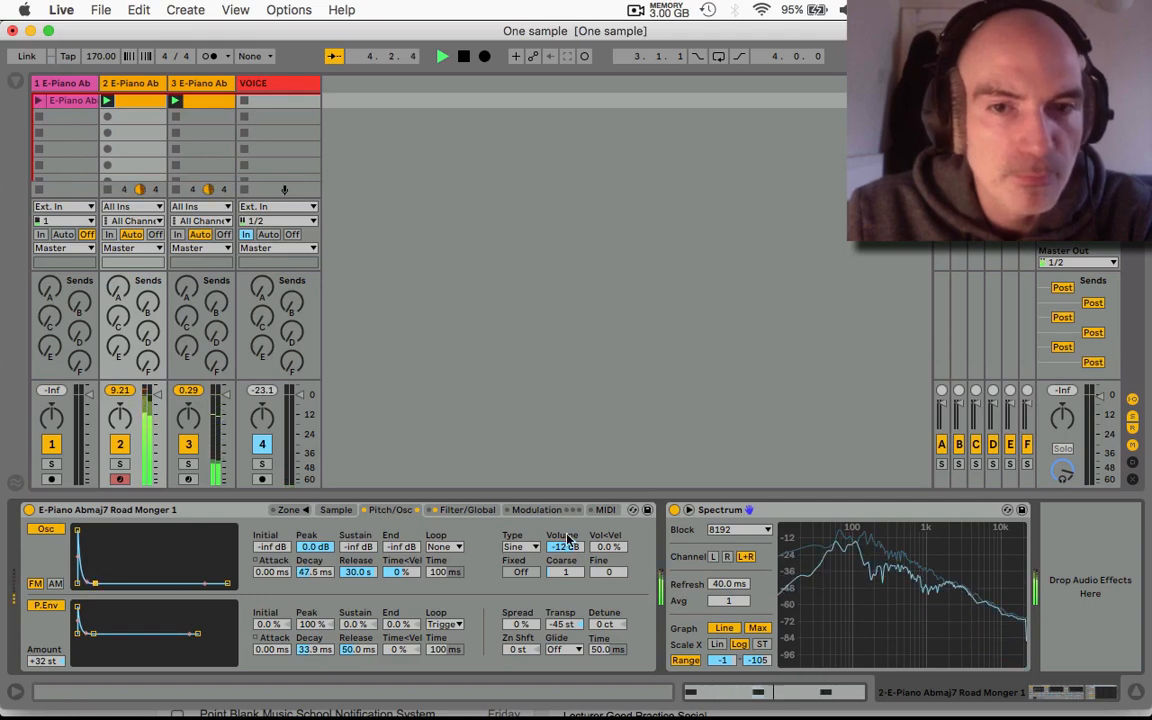
mouse_move(564, 546)
mouse_down()
mouse_move(564, 620)
mouse_move(564, 553)
mouse_up()
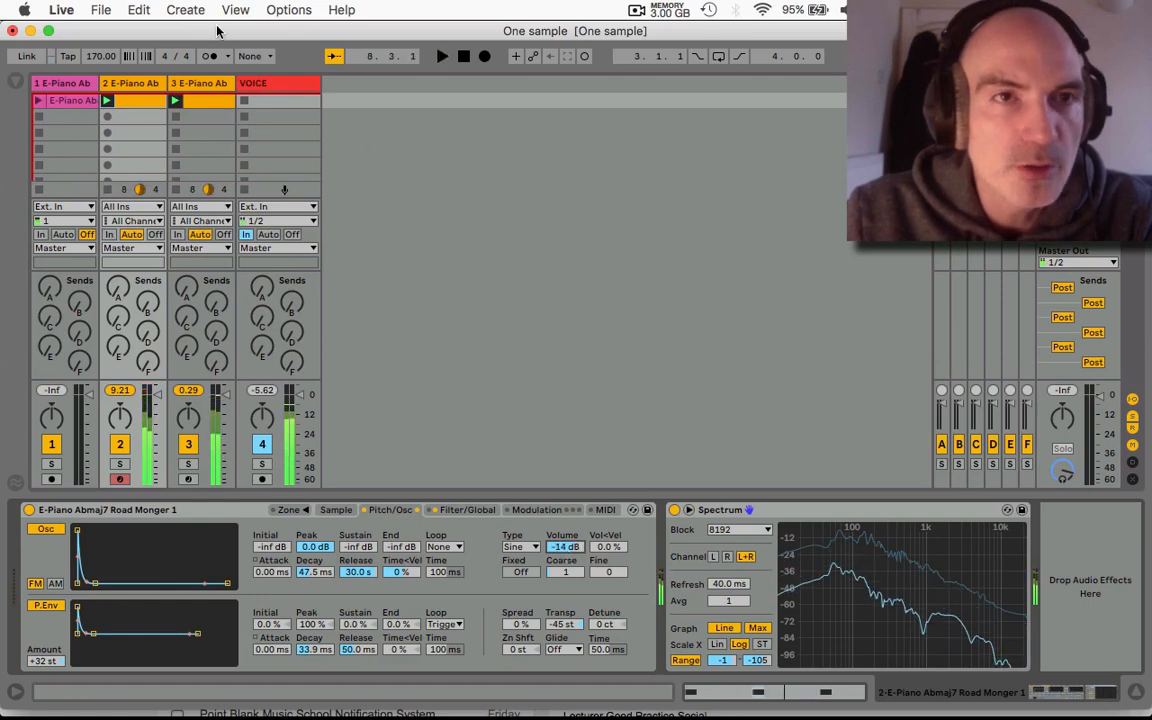
Step: Change track 3's Sampler oscillator type to Noise, set its volume to -23 dB and audition it
click(199, 86)
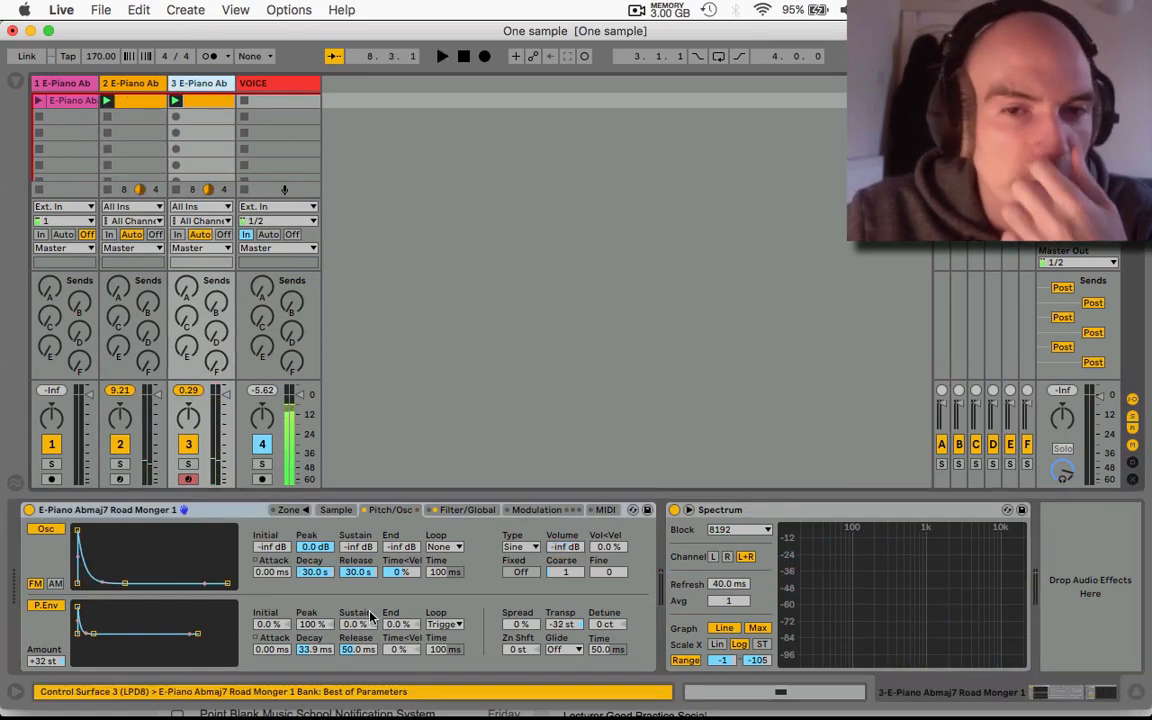
click(522, 547)
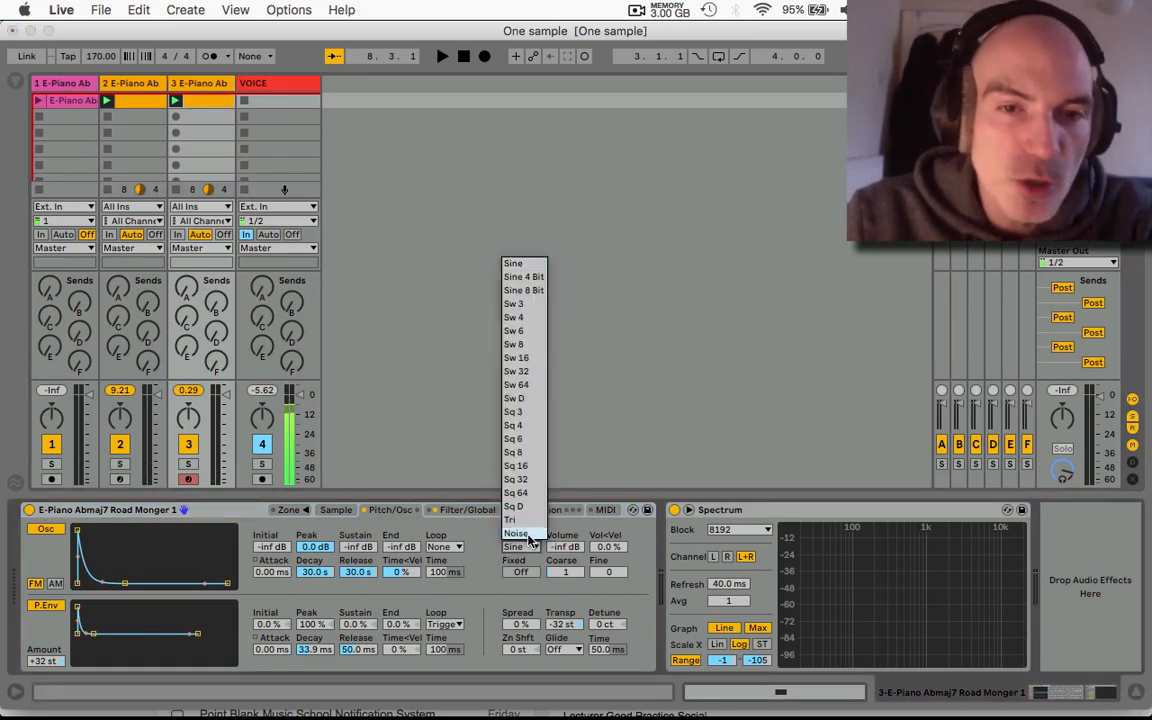
click(528, 536)
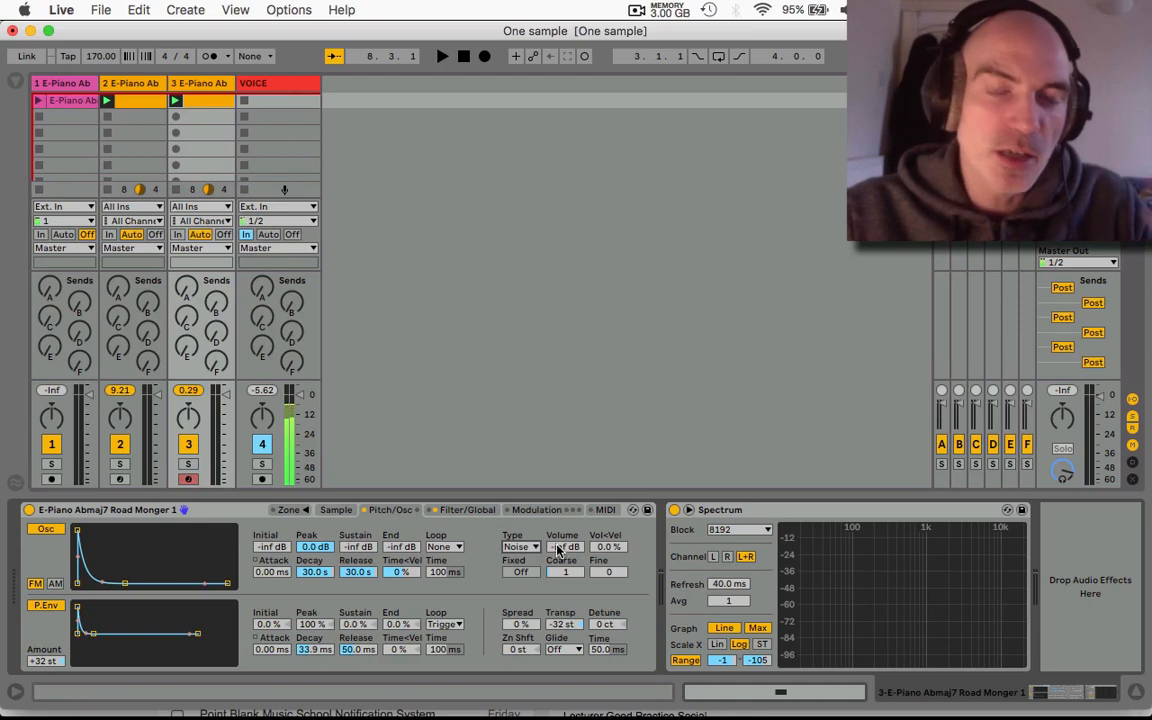
drag(561, 548, 561, 541)
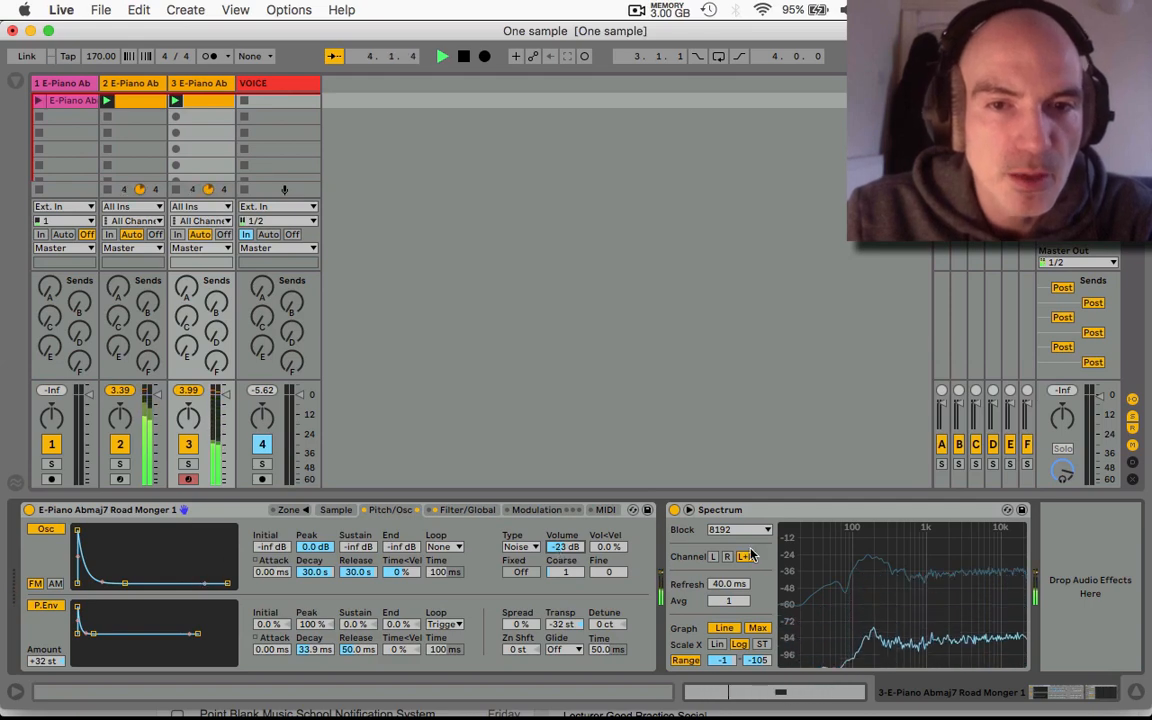
Step: Set the noise oscillator's envelope loop mode to Trigger, with a 708 ms release and 1.86 s decay
click(462, 548)
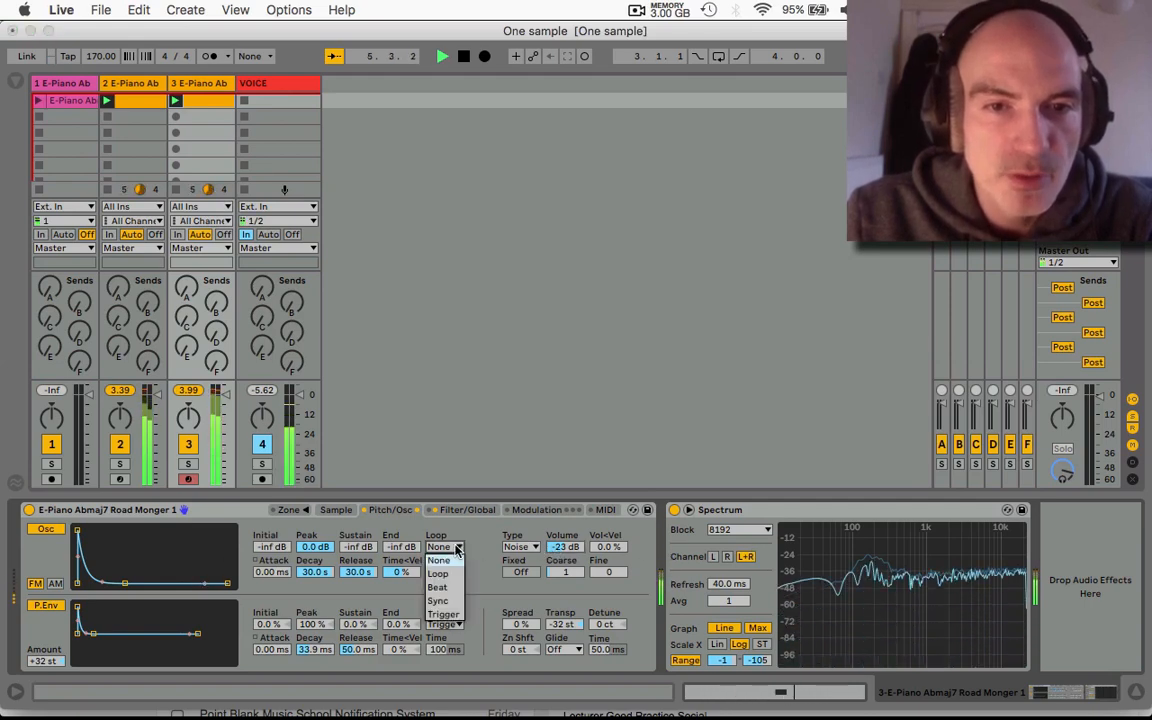
click(445, 563)
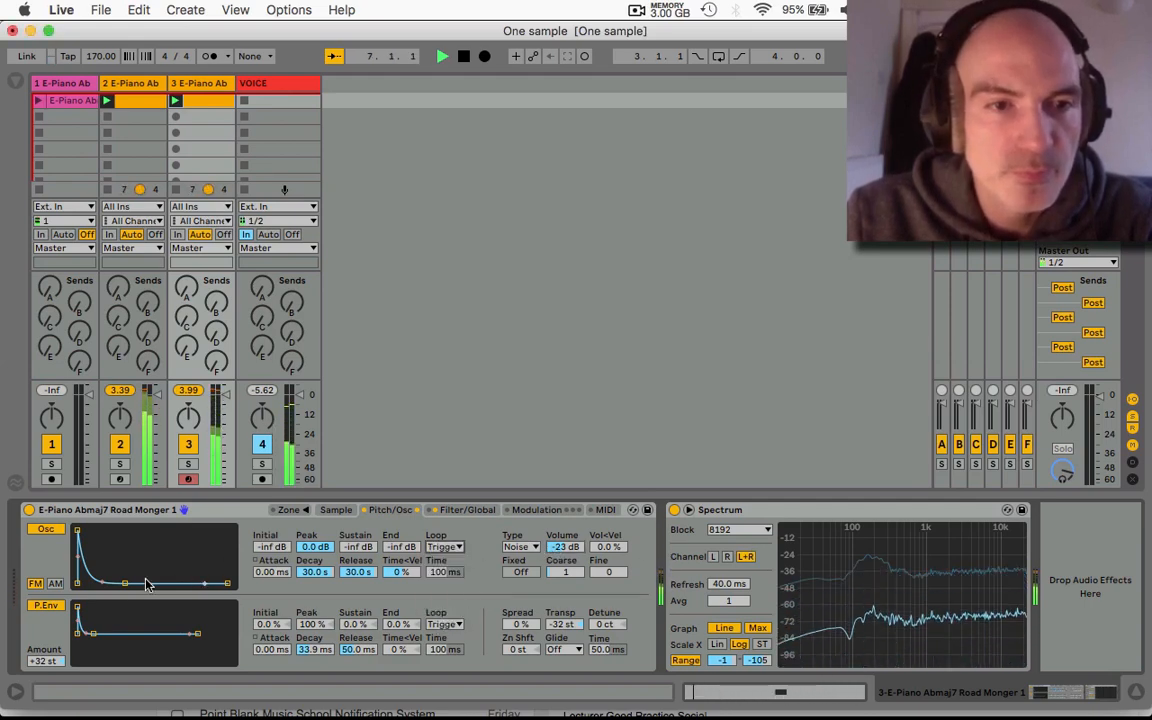
drag(227, 583, 211, 583)
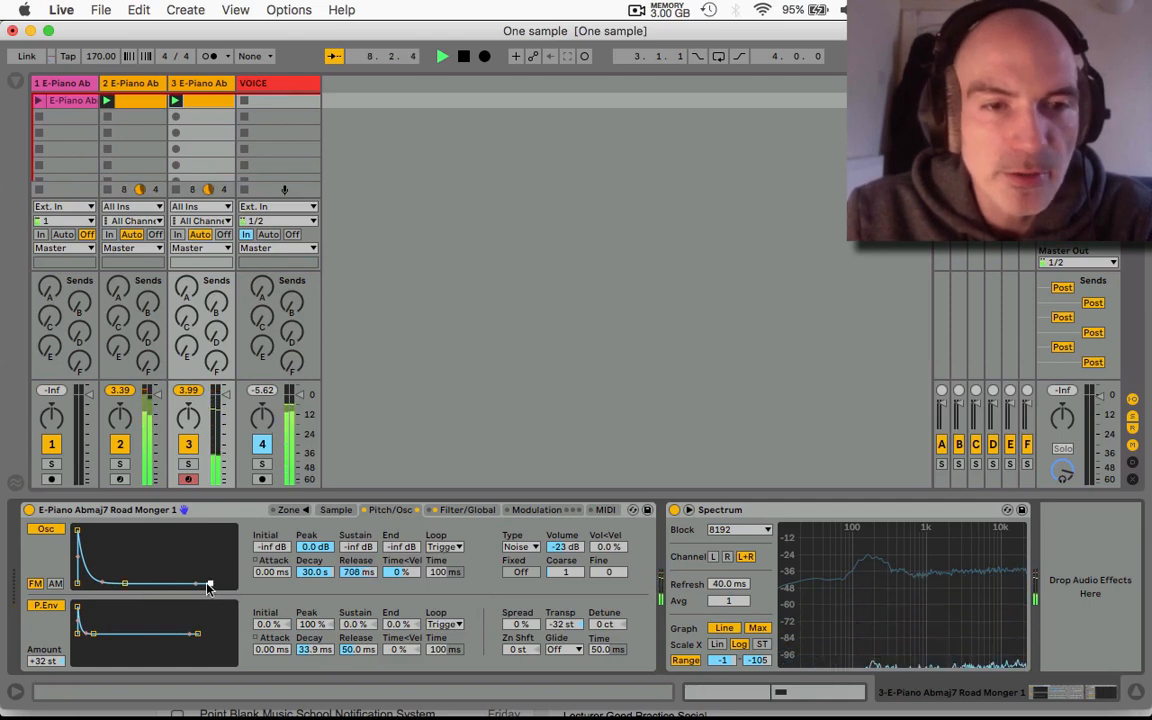
drag(125, 583, 112, 583)
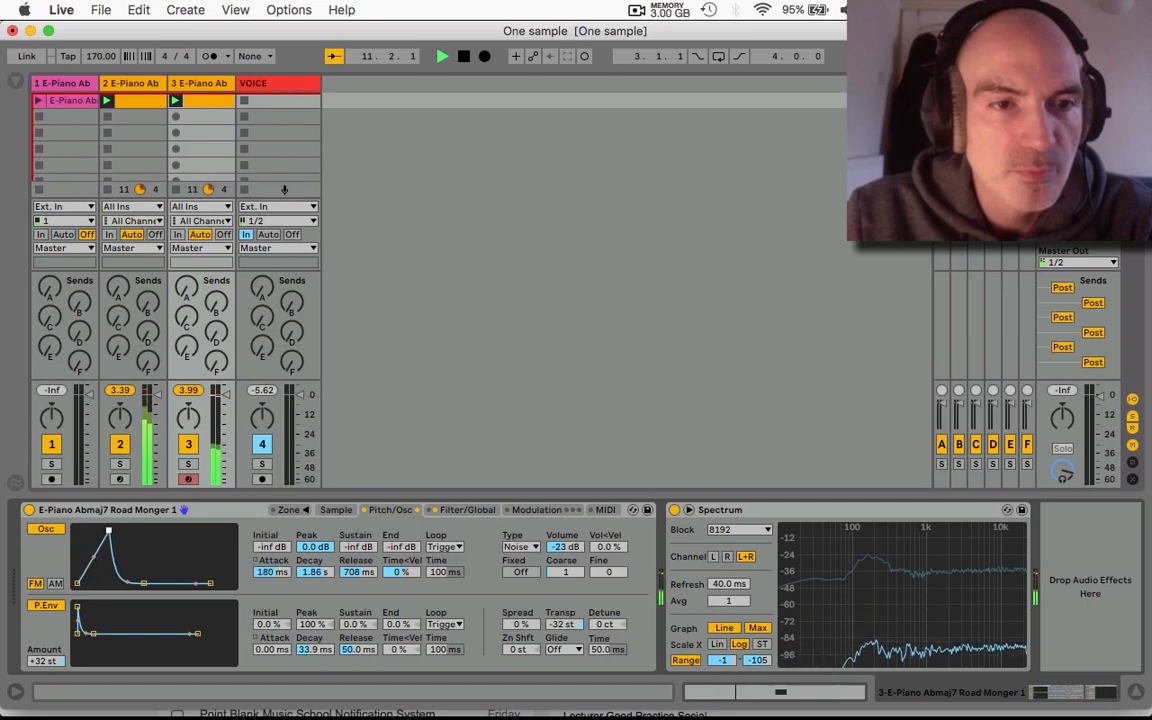
Step: Reshape the oscillator envelope to 11.1 ms attack, -inf dB peak, 1.47 ms decay and 0.0 dB sustain, and replay it
drag(77, 530, 99, 583)
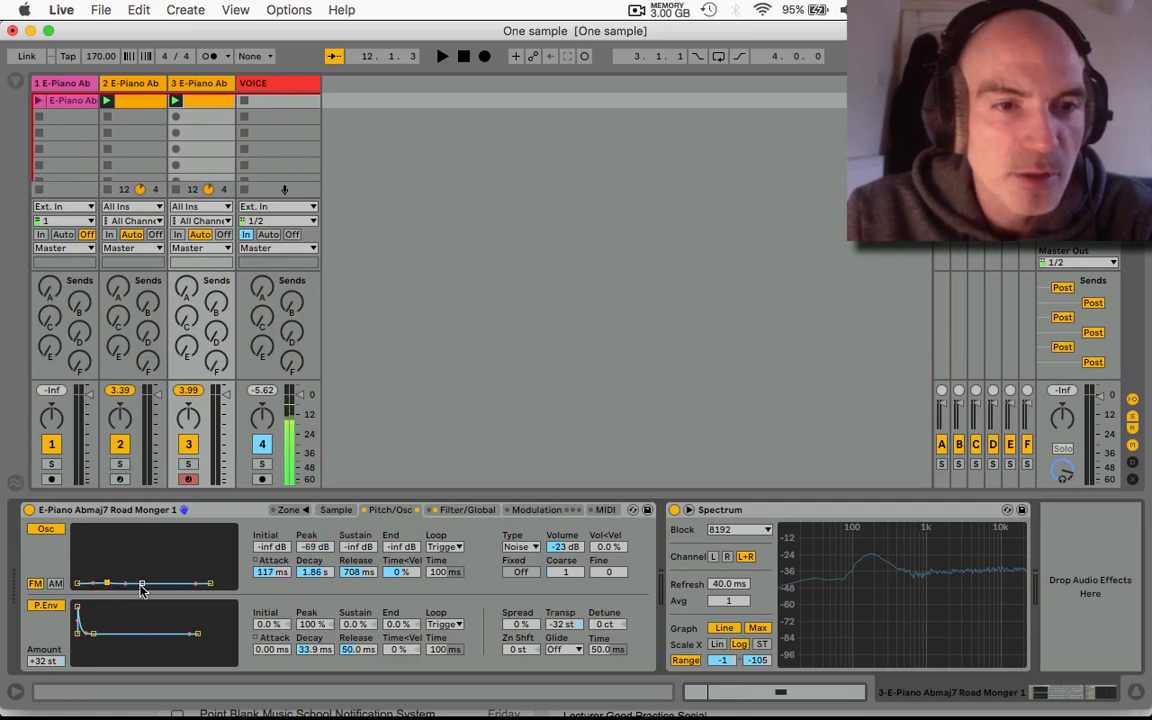
drag(142, 577, 118, 531)
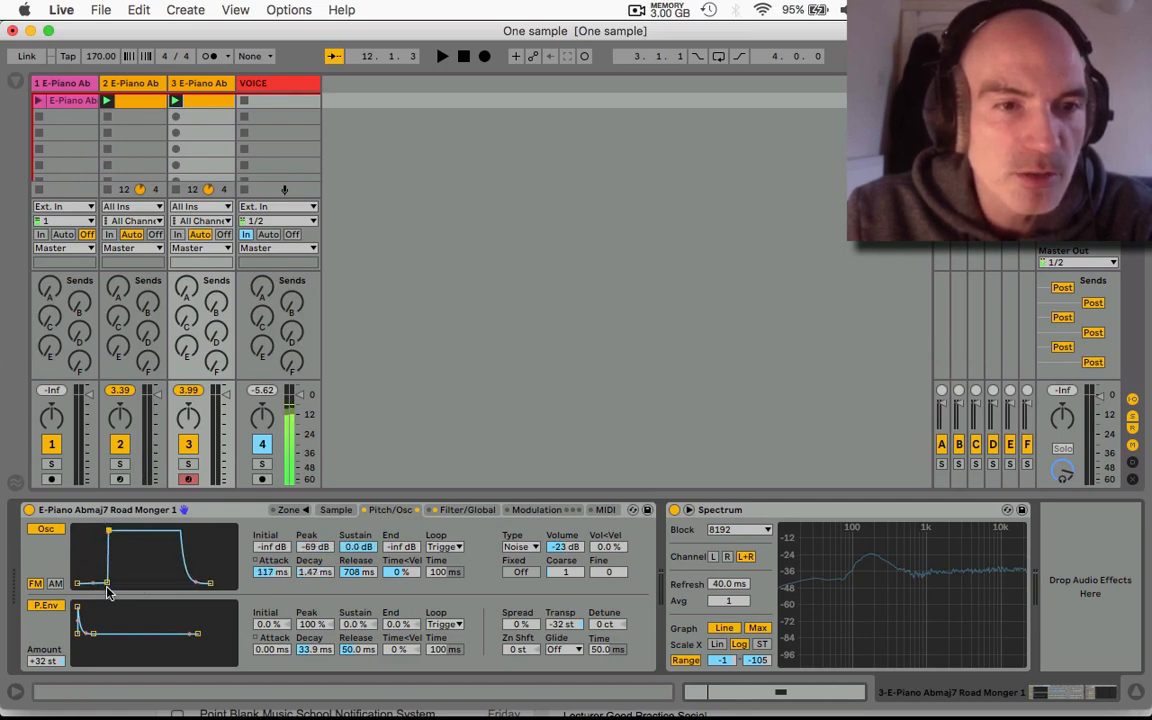
mouse_move(106, 582)
mouse_down()
mouse_move(77, 583)
mouse_move(97, 583)
mouse_up()
key(space)
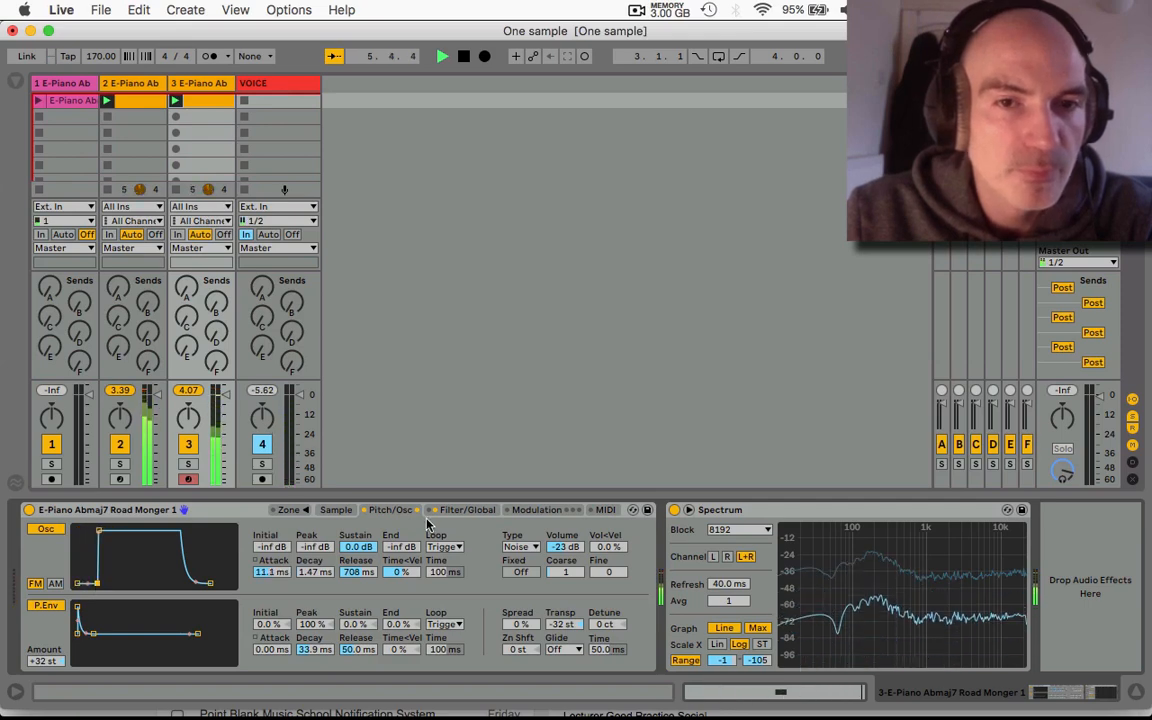
Step: Shorten the volume envelope's decay on track 3 to 397 ms while the clips play
click(467, 510)
drag(521, 580, 516, 578)
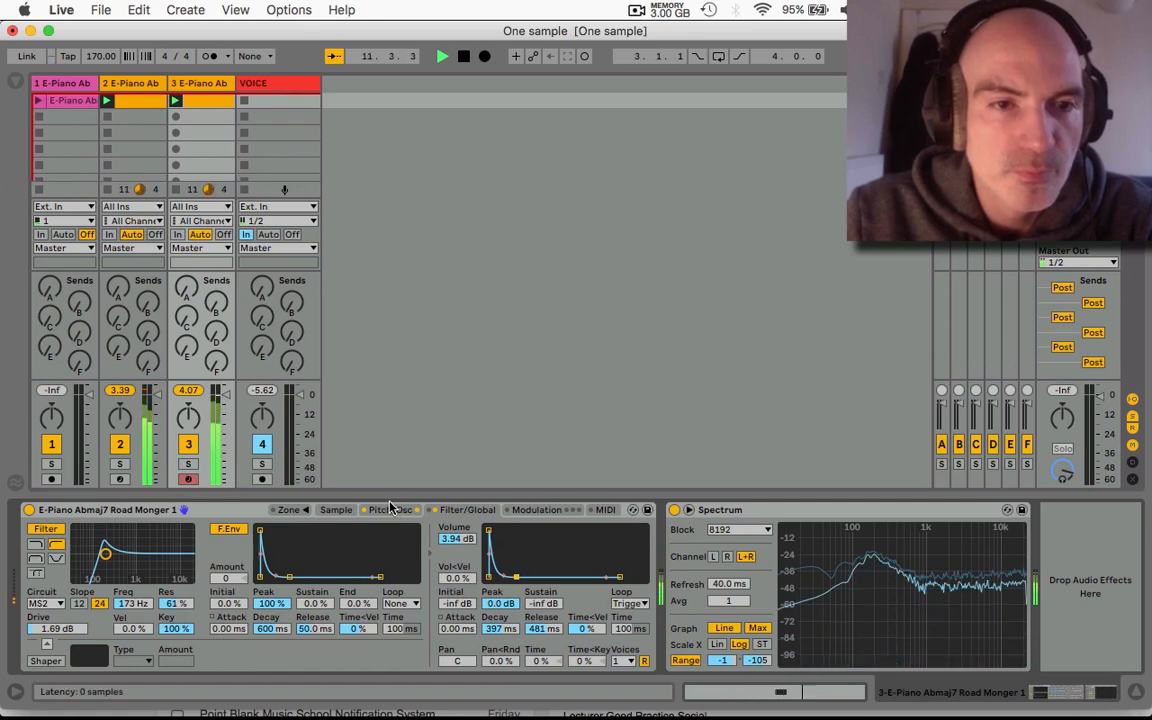
Step: Raise the noise oscillator's volume on track 3 to -18 dB and stop playback
click(386, 512)
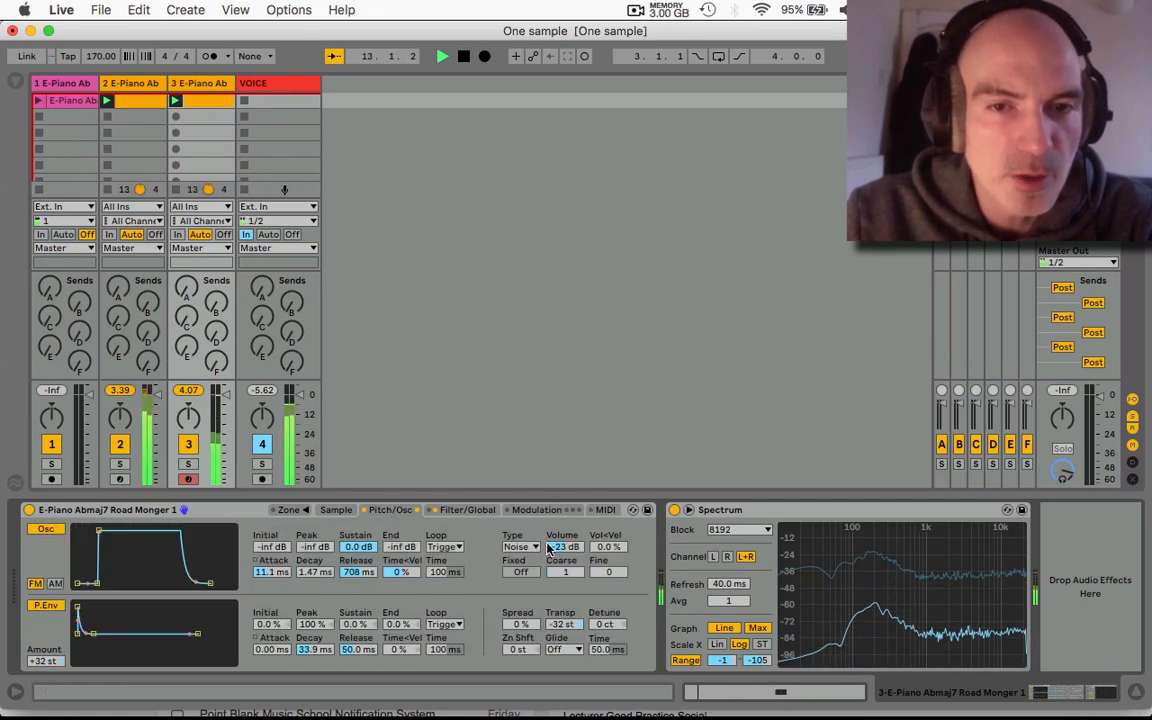
drag(565, 547, 565, 505)
key(space)
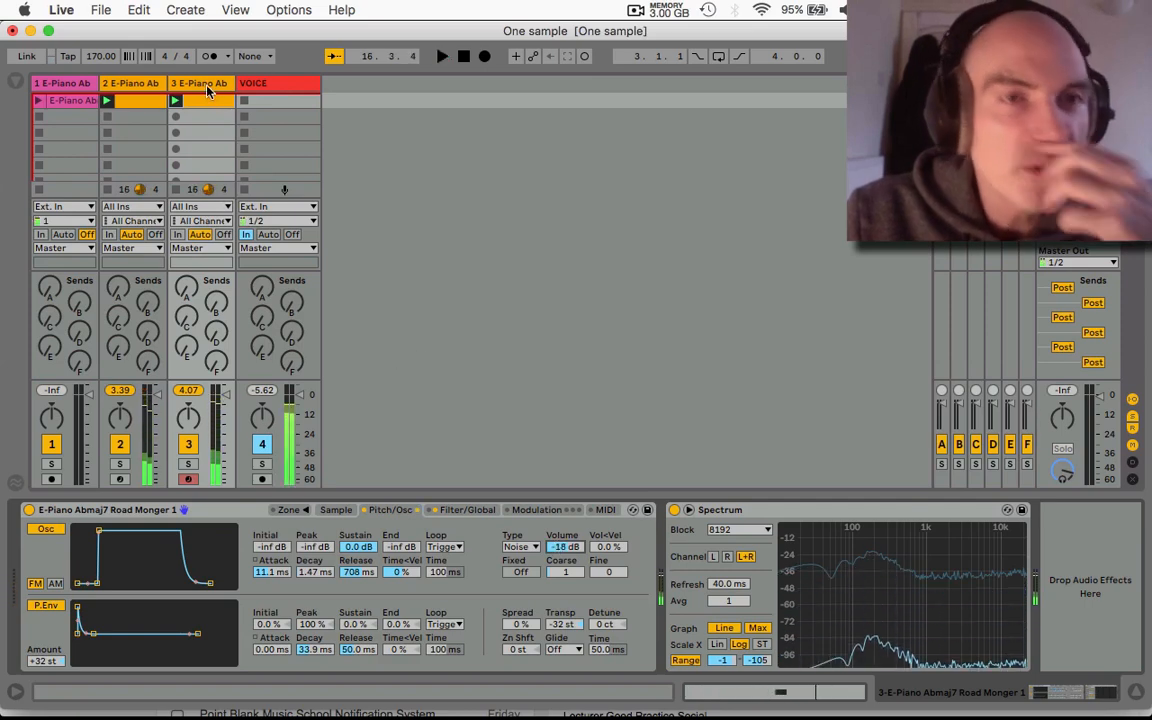
Step: Duplicate track 3 and add 1/16 notes to the copy's clip: C3 on beats 1 and 2, B2 on beat 4
right_click(210, 89)
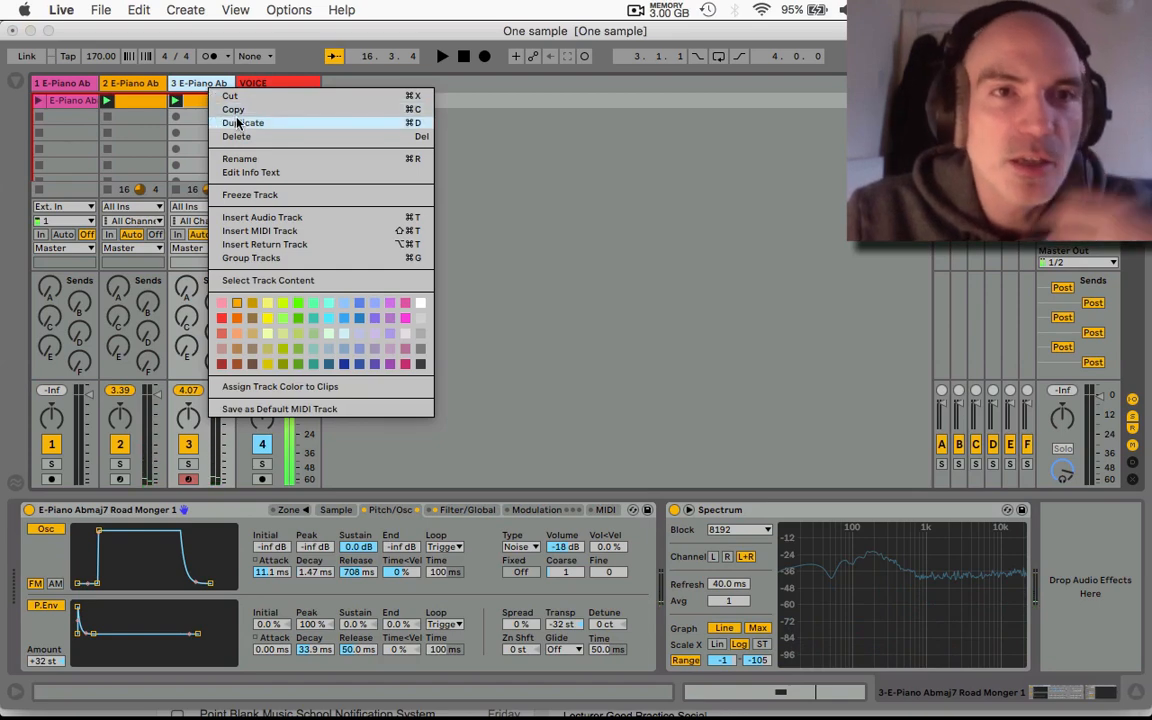
click(238, 122)
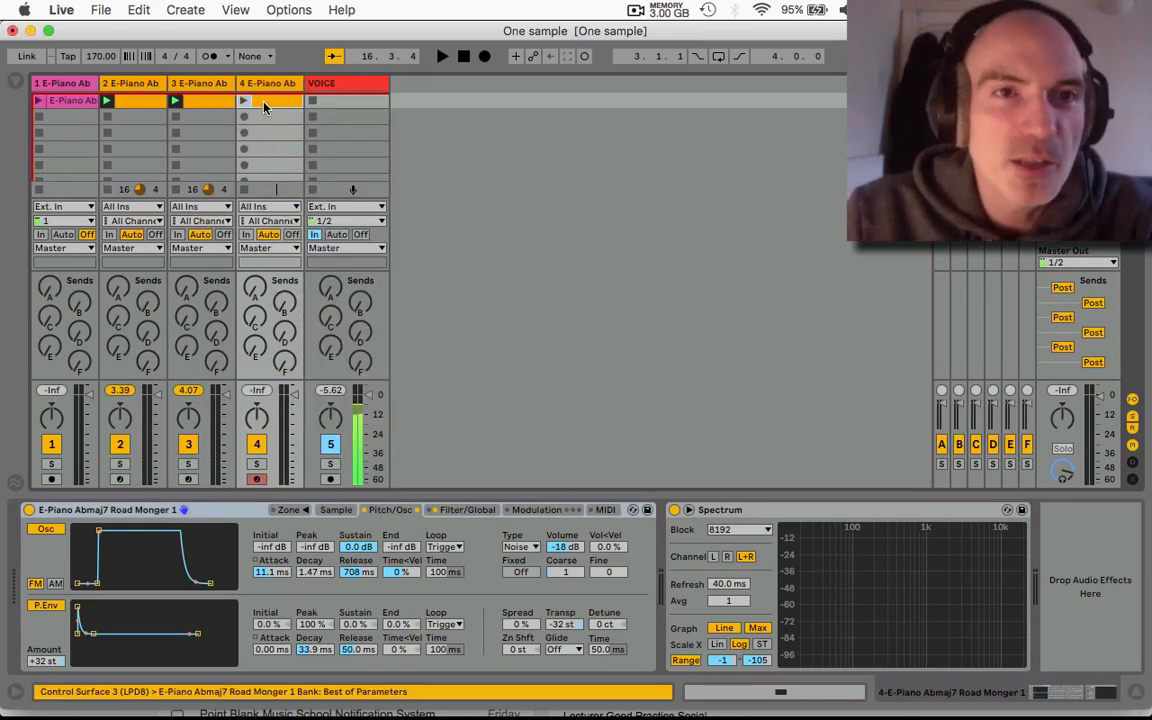
double_click(265, 103)
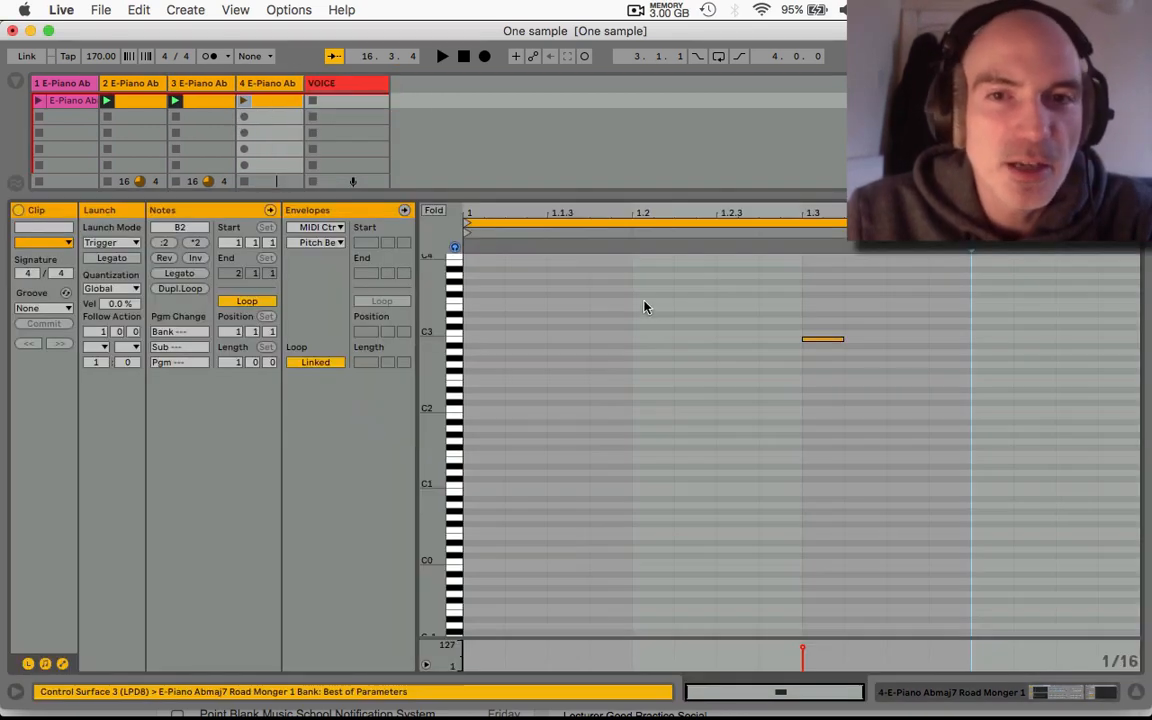
click(487, 331)
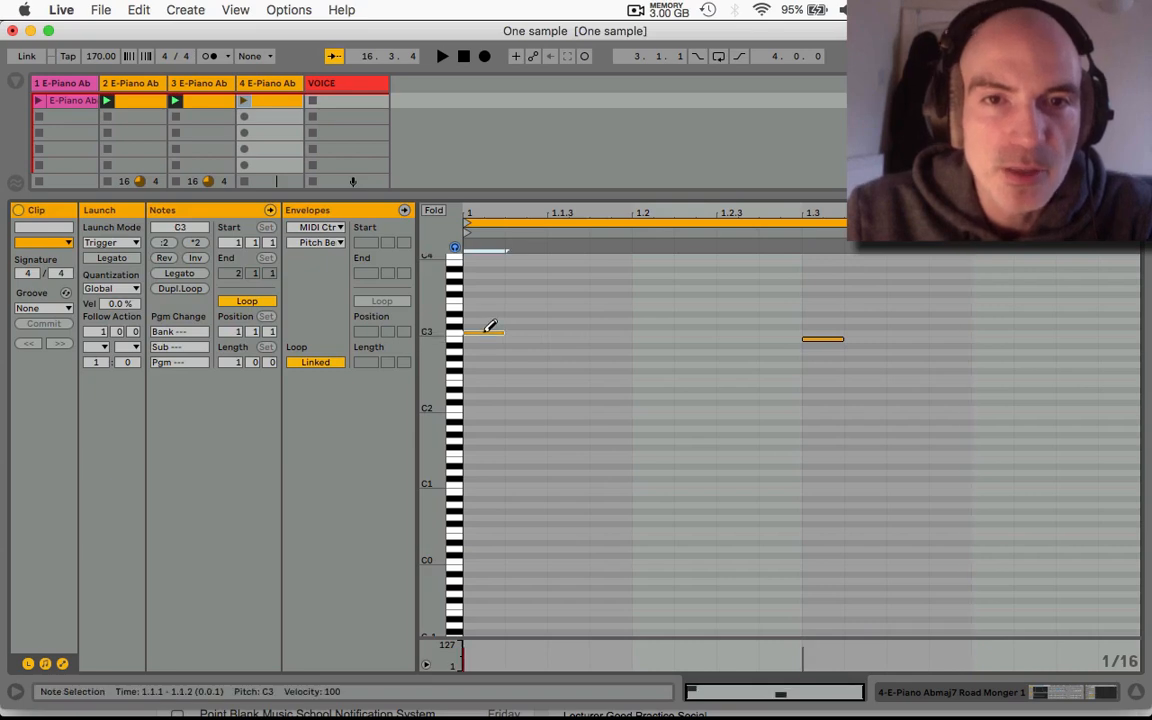
click(655, 331)
click(989, 338)
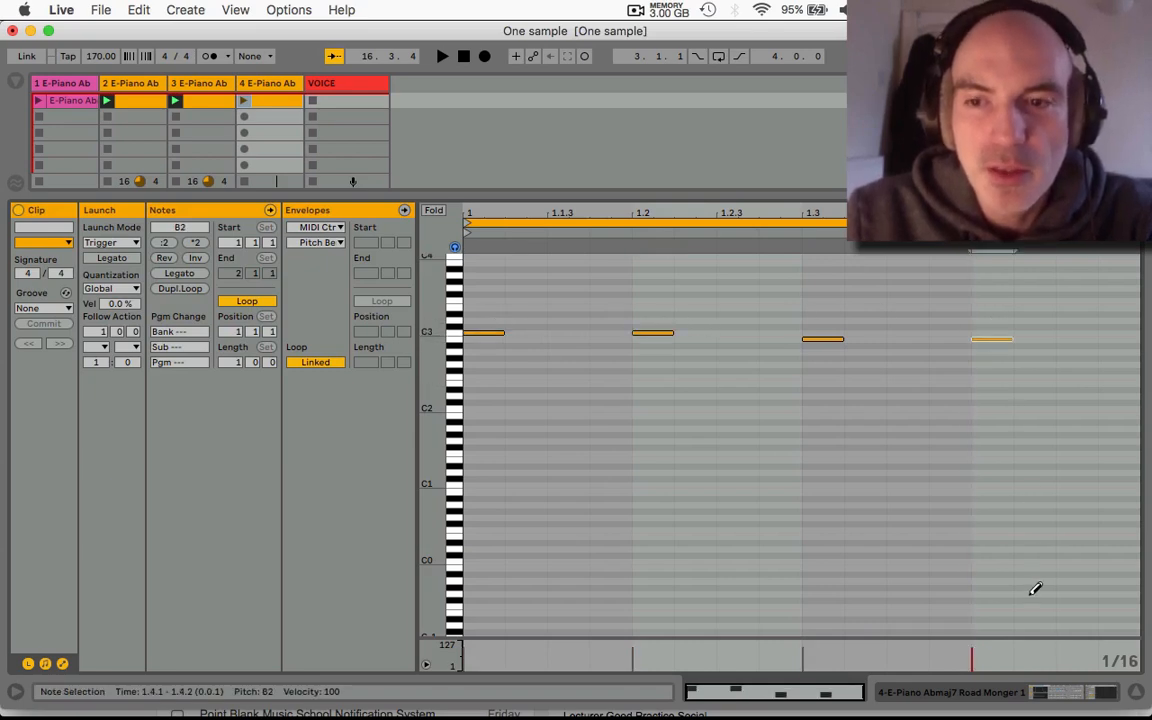
click(1004, 691)
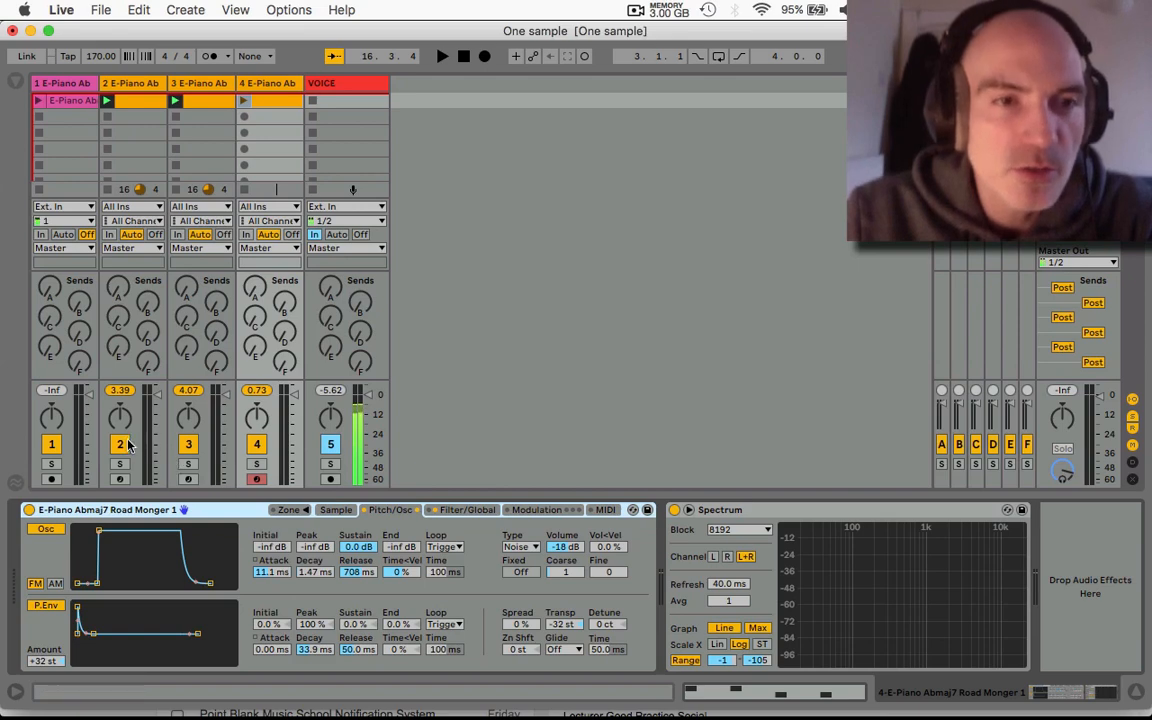
Step: Play track 4's clip with tracks 2 and 3 muted, and switch off its Sampler oscillator
click(245, 103)
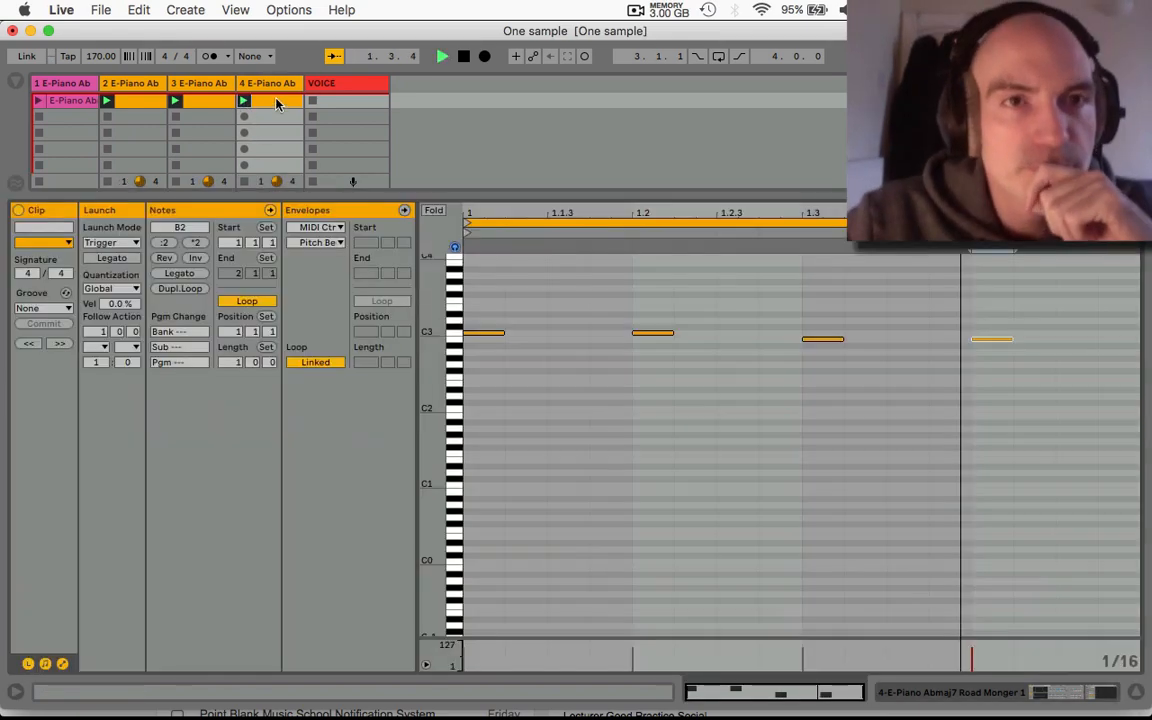
click(950, 692)
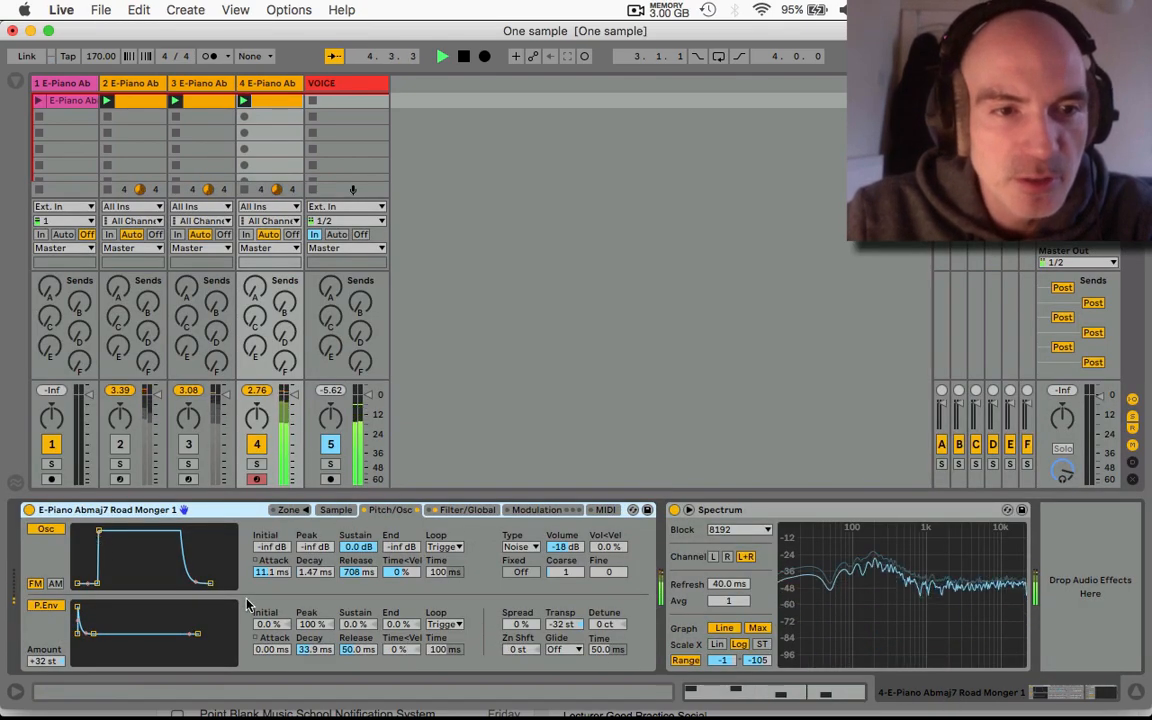
click(44, 530)
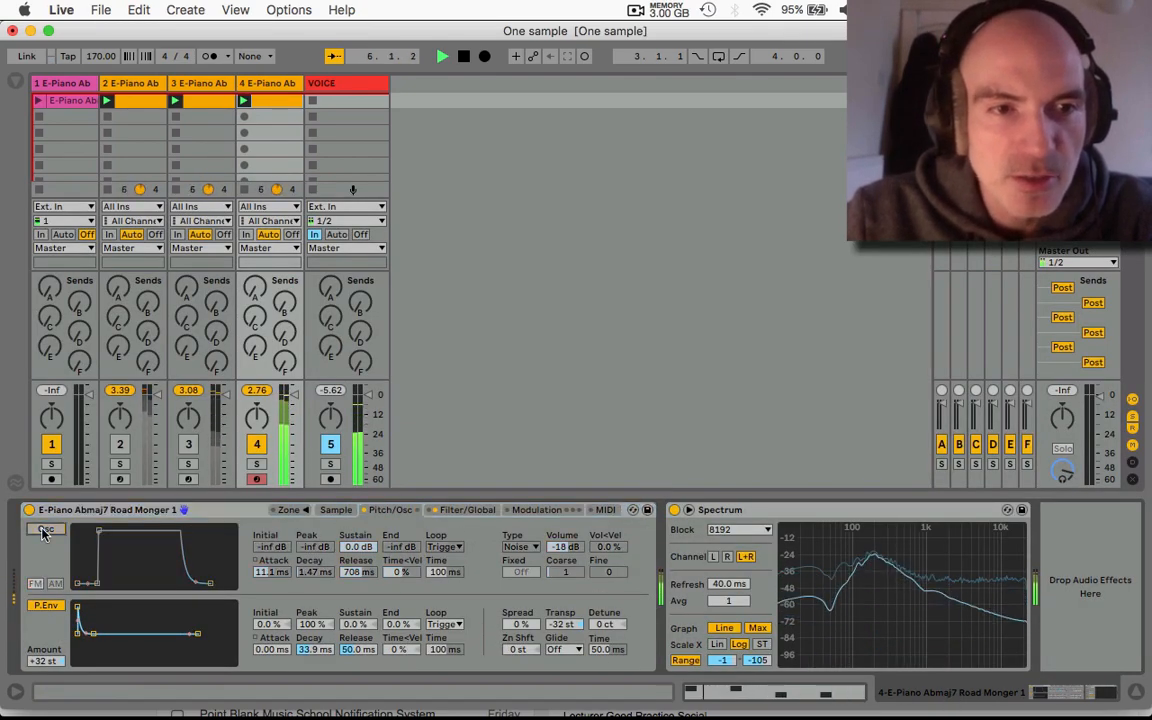
Step: Raise the transposition of track 4's Sampler to +42 st while the clip plays
click(450, 512)
click(333, 511)
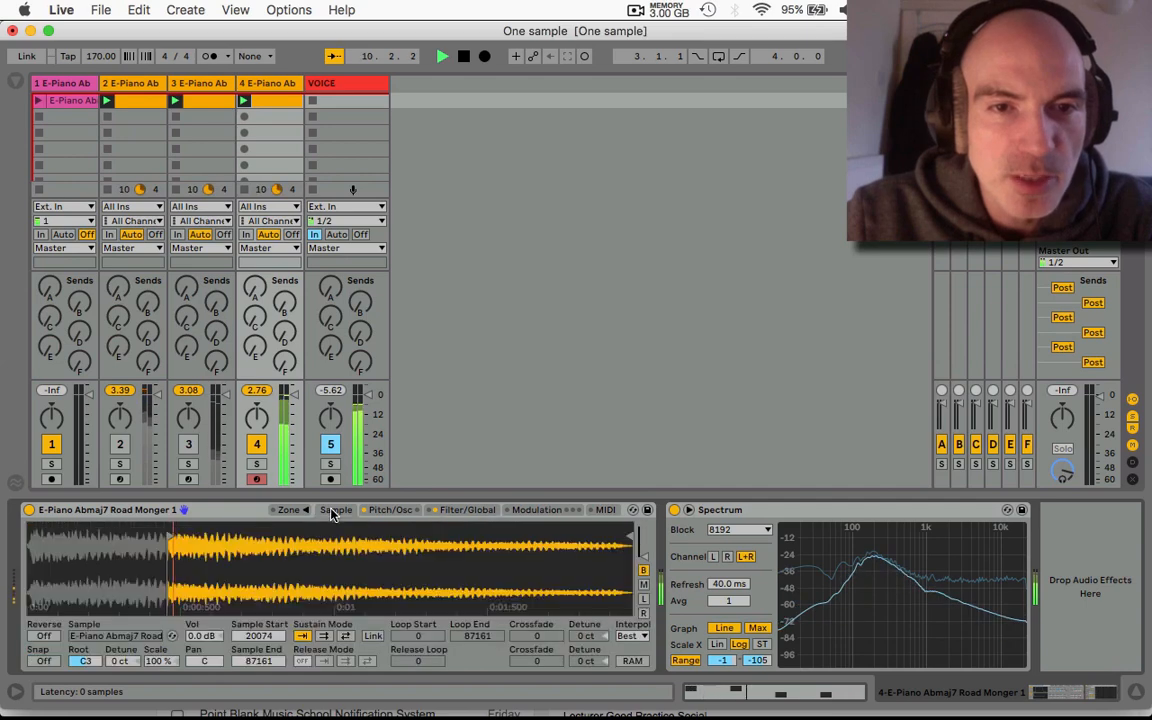
click(387, 514)
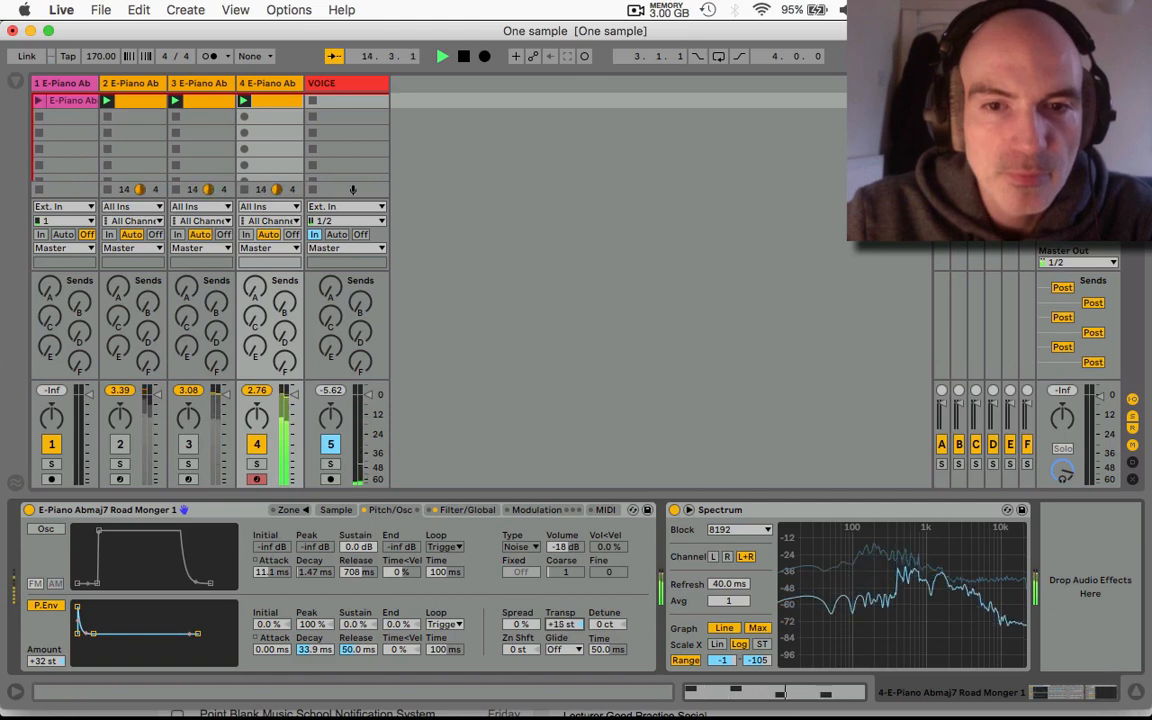
drag(563, 624, 563, 624)
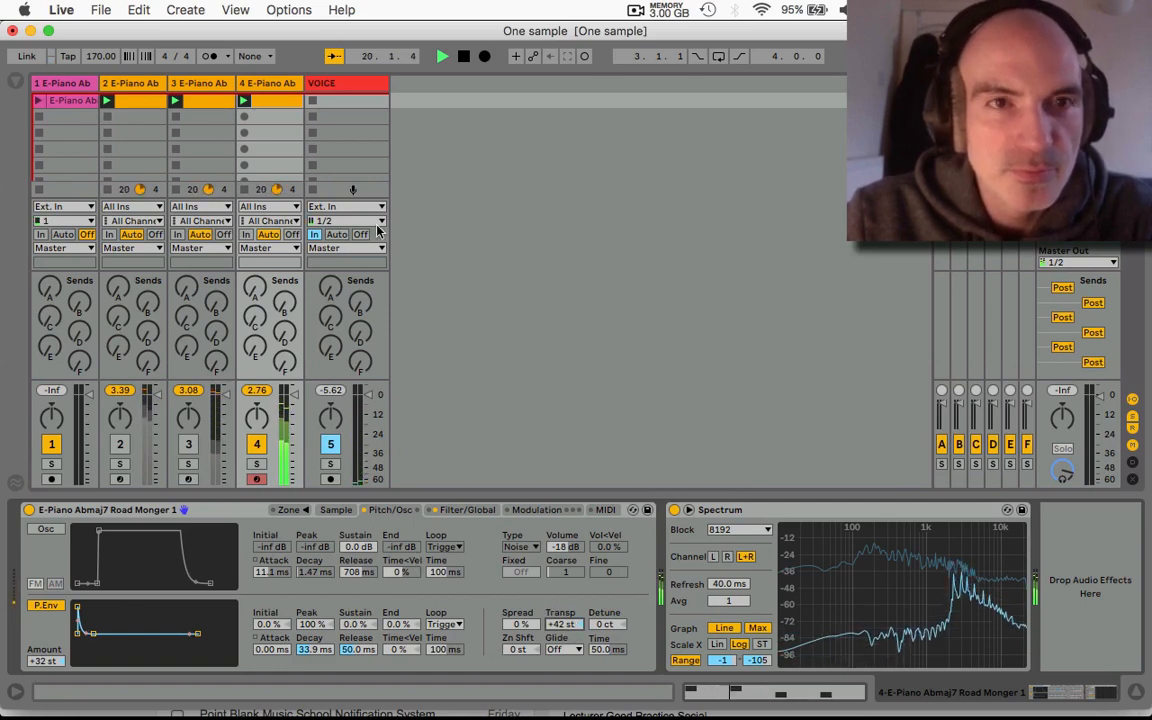
Step: Stop playback and move the B2 notes on beats 3 and 4 of track 4's clip up to C3
double_click(270, 101)
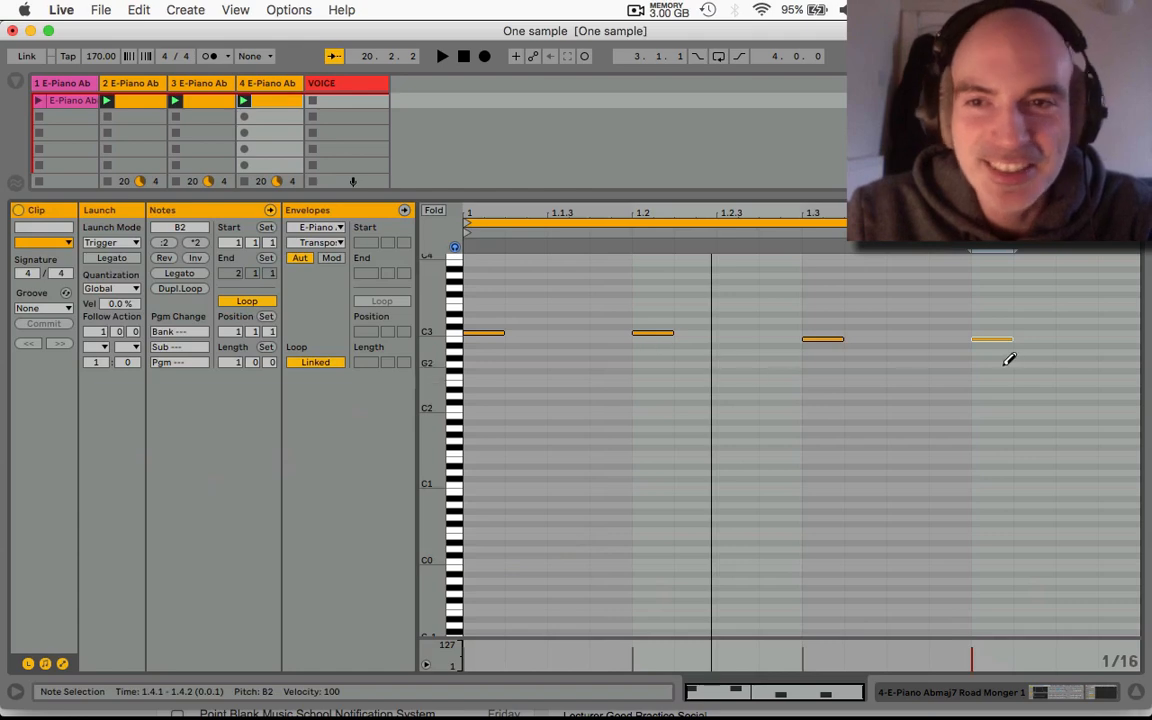
drag(964, 320, 812, 399)
key(Up)
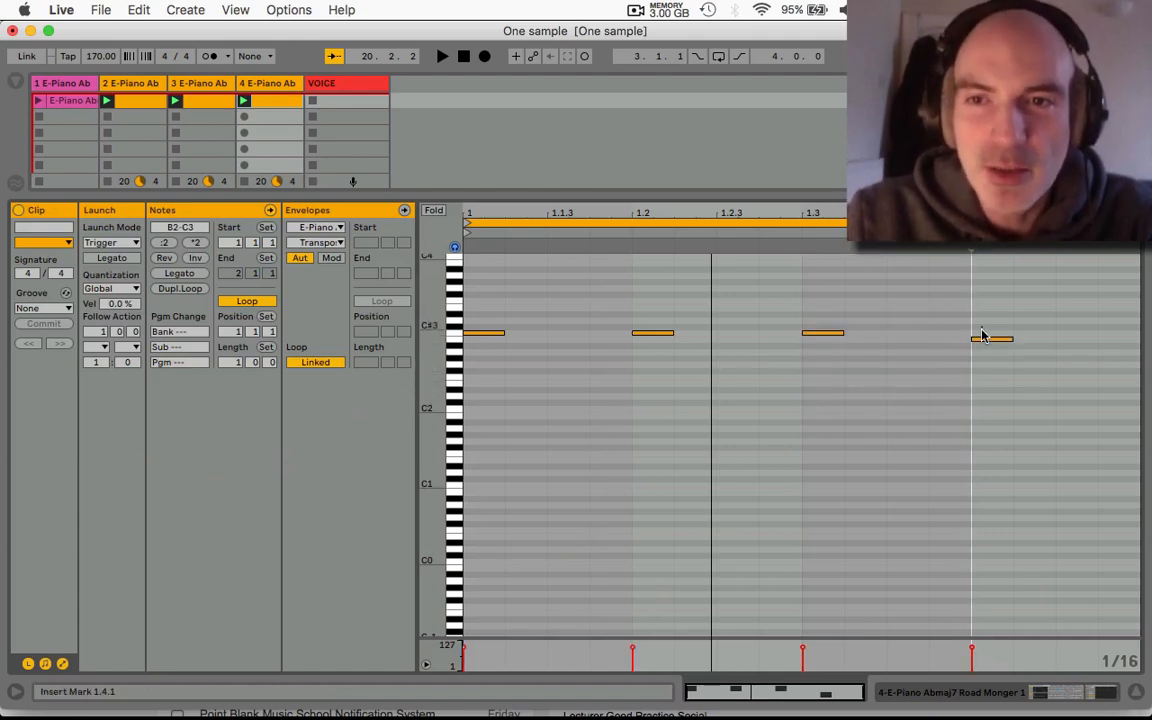
click(985, 338)
key(Up)
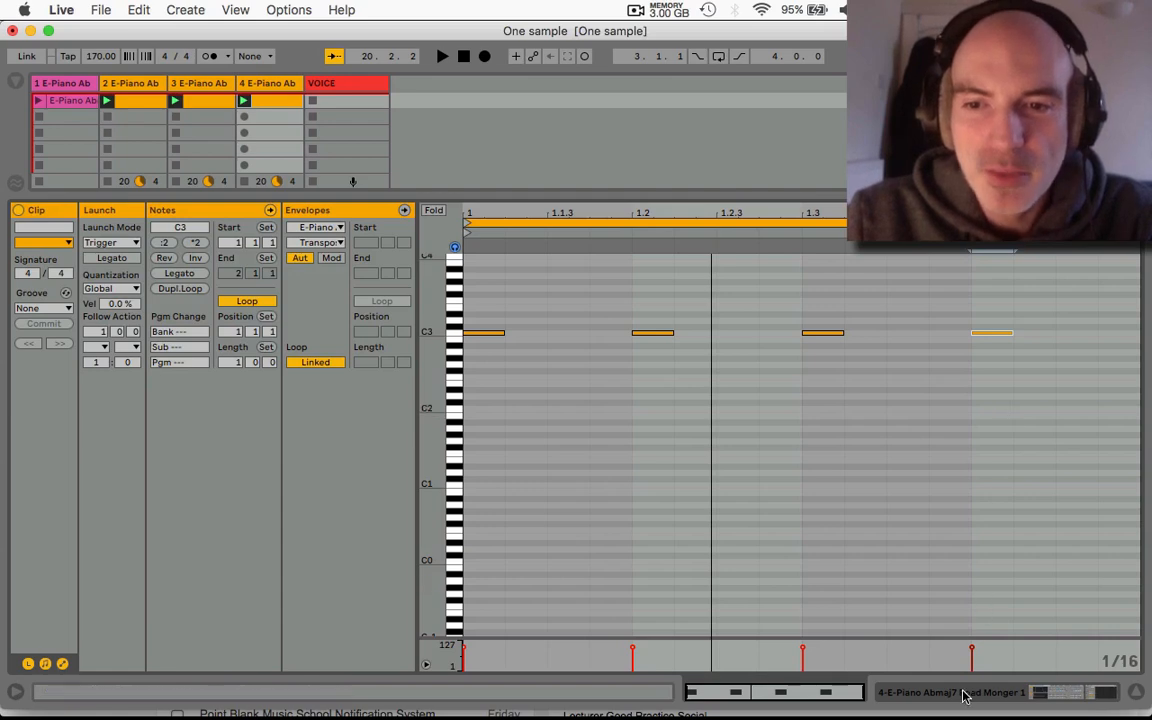
key(shift+Tab)
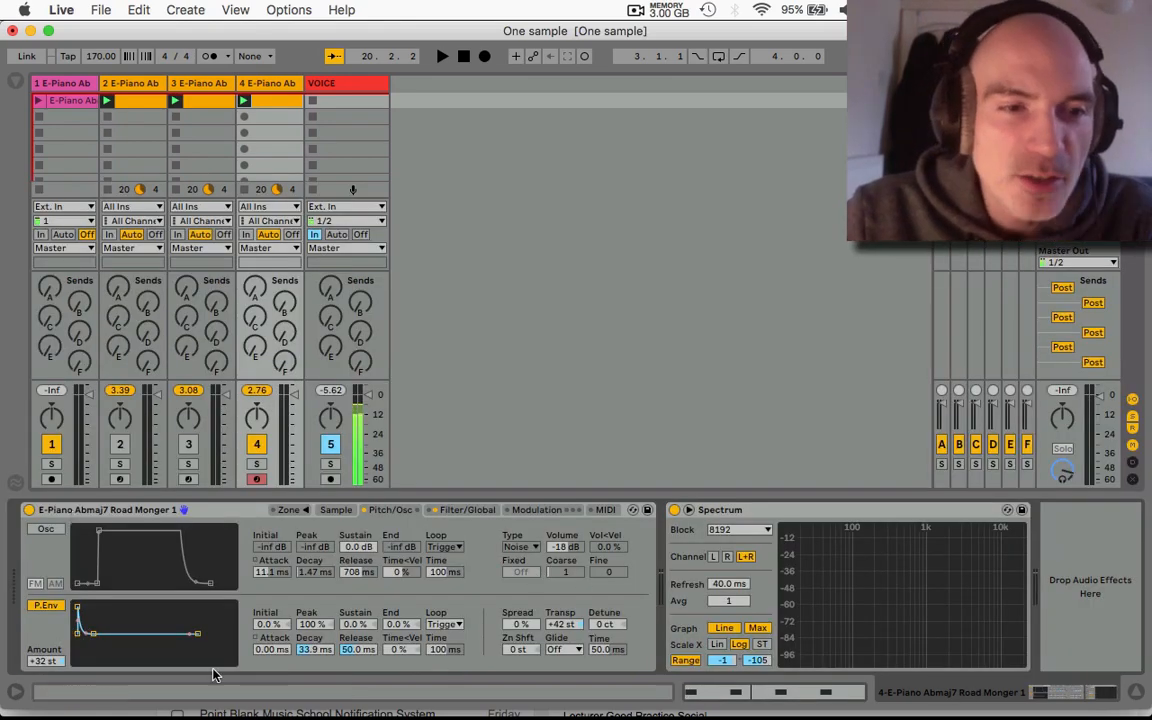
Step: Set track 4's high-pass filter to 4.12 kHz with 45% resonance, and shorten the volume envelope's decay to 183 ms
key(space)
click(467, 509)
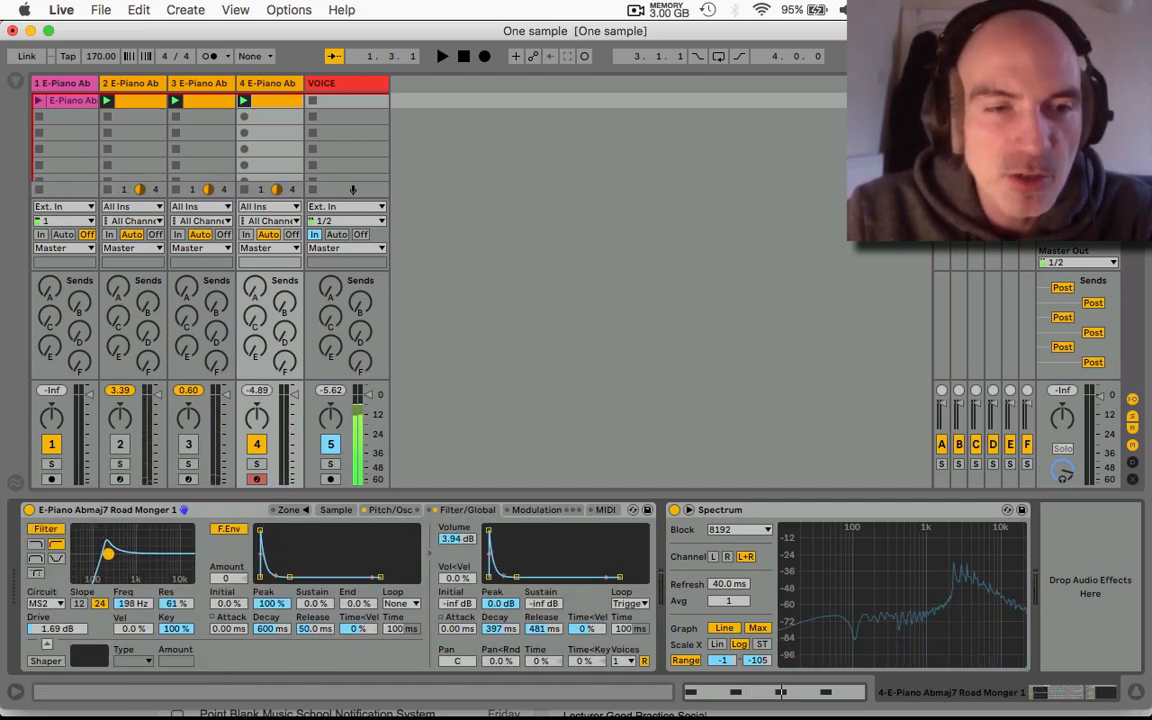
drag(108, 552, 170, 560)
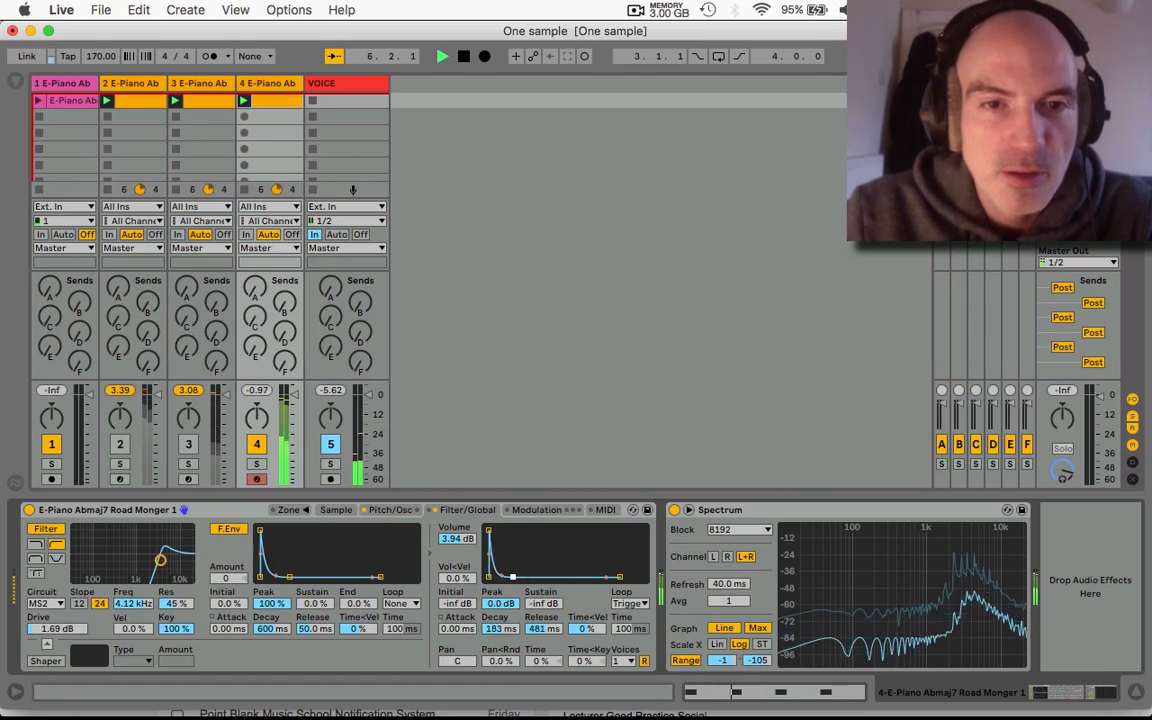
Step: Re-enable track 4's noise oscillator with 1.62 ms attack, transpose to +48 st, and set Sampler volume to 4.50 dB with 270 ms decay
click(397, 512)
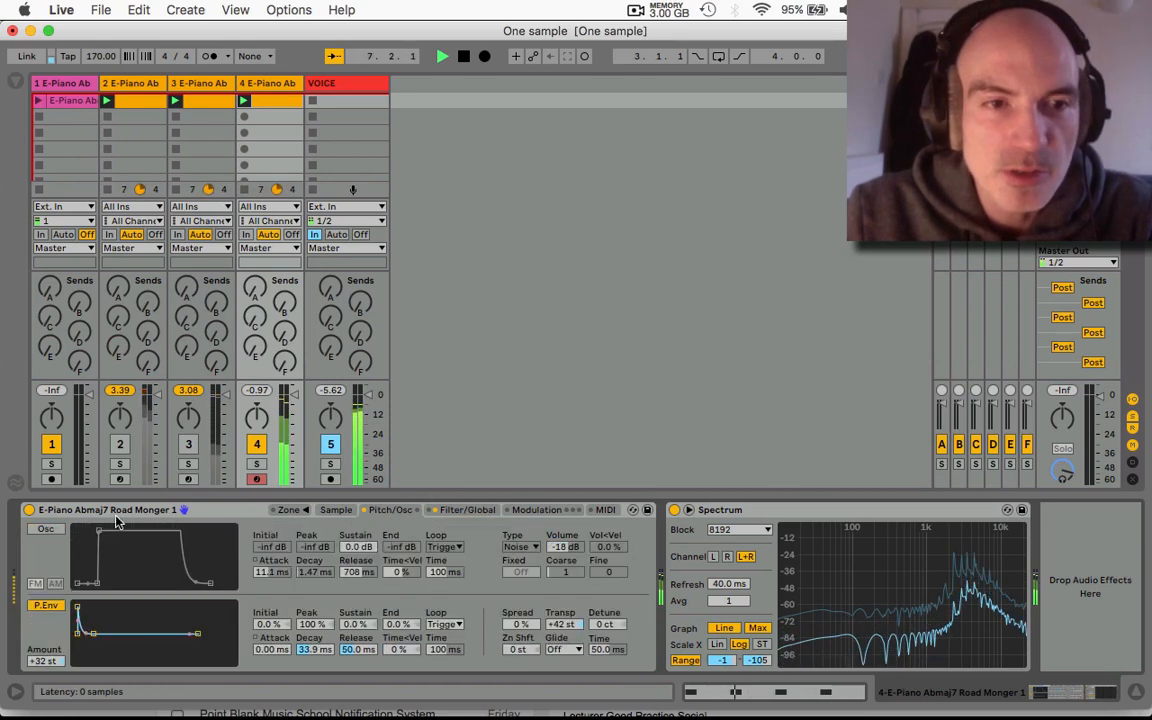
click(47, 530)
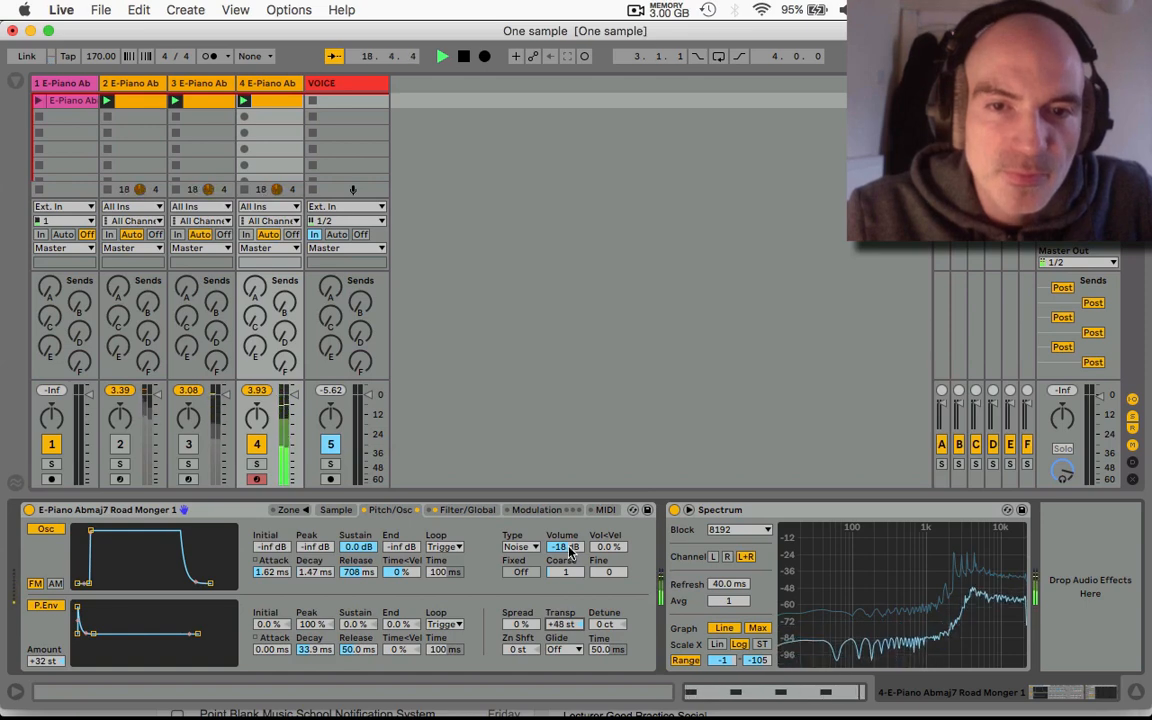
click(475, 511)
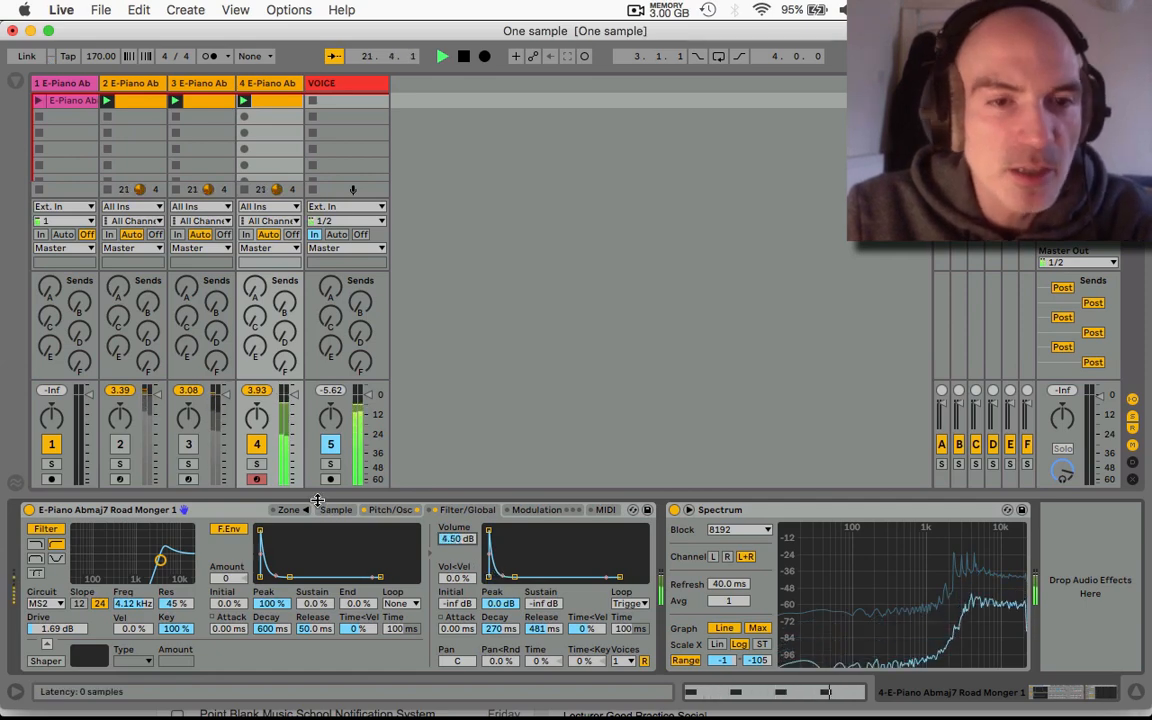
Step: Unmute tracks 2 and 3, and set track 4's volume envelope to 151 ms decay and 33.6 s release while all clips play
click(119, 444)
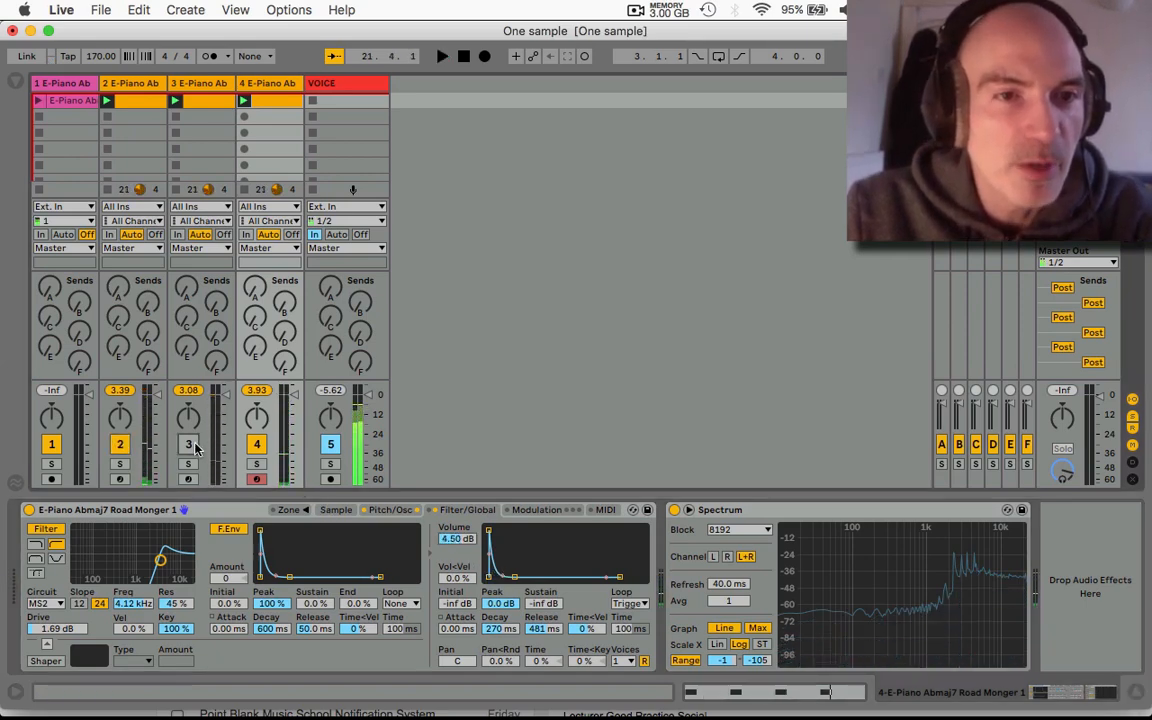
key(space)
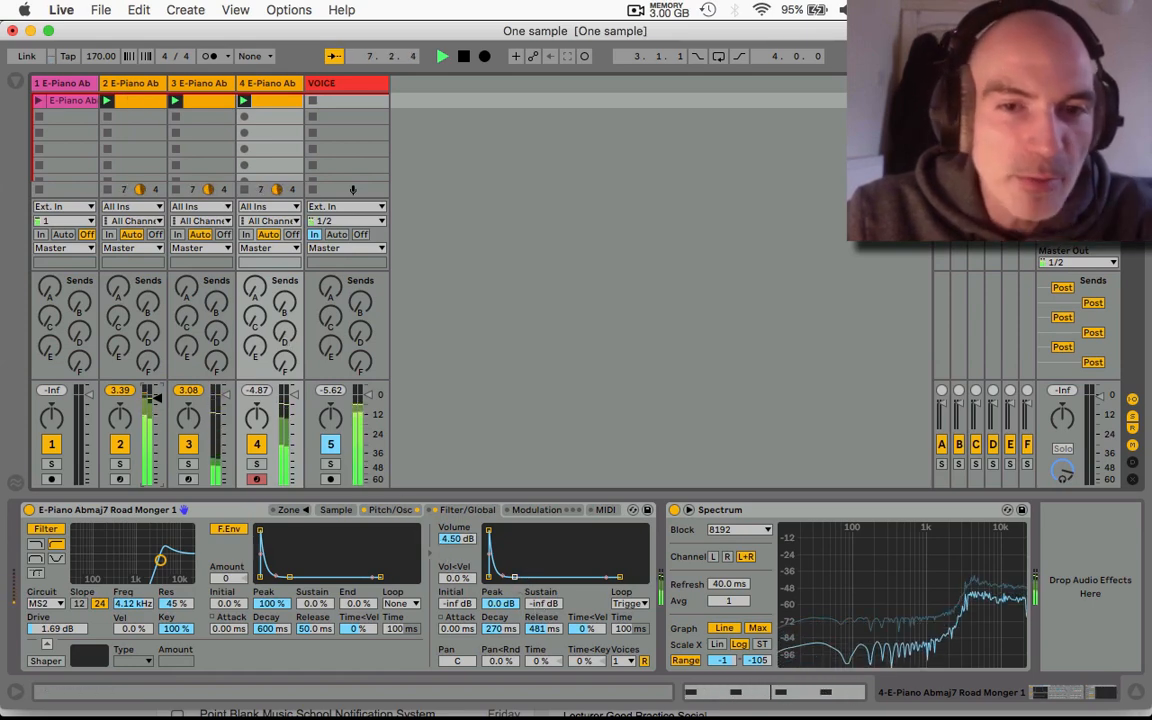
mouse_move(516, 585)
mouse_down()
mouse_move(540, 577)
mouse_move(513, 577)
mouse_up()
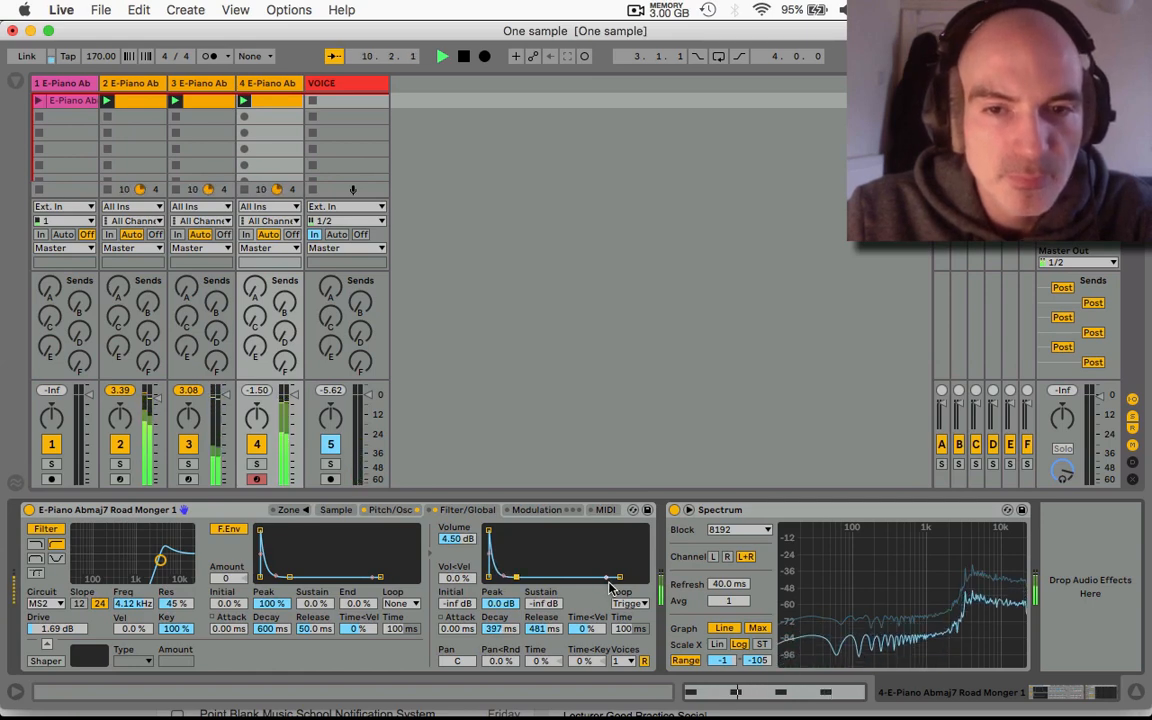
drag(619, 577, 639, 577)
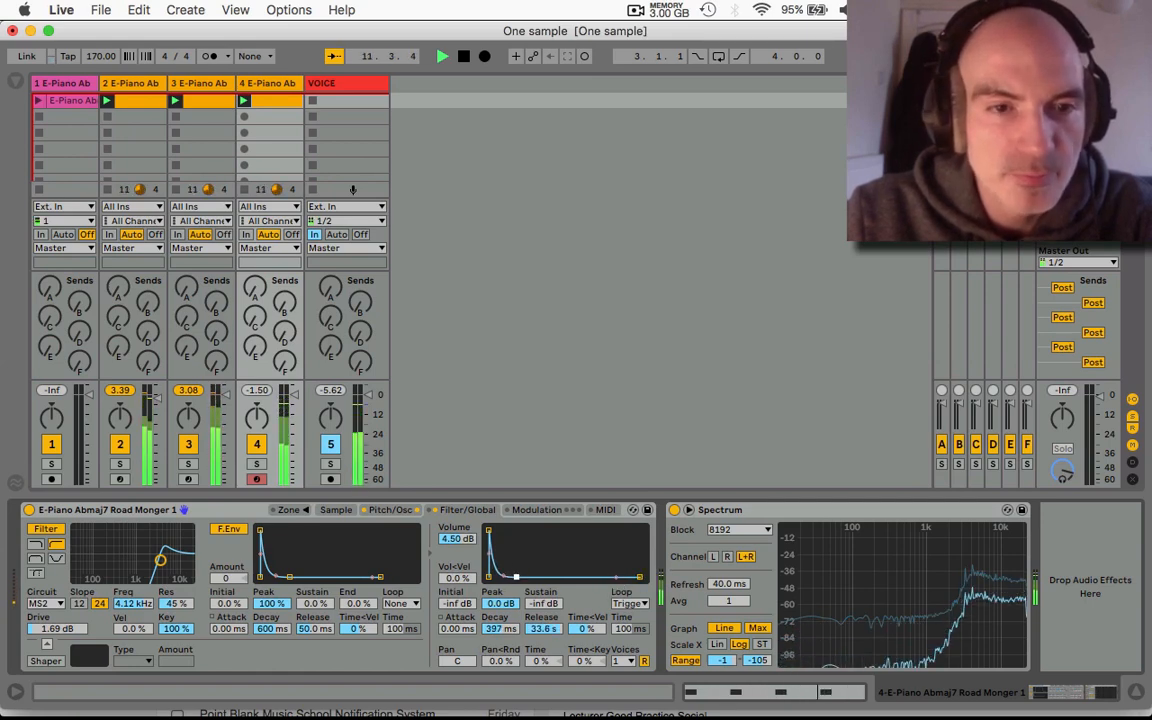
drag(516, 577, 512, 577)
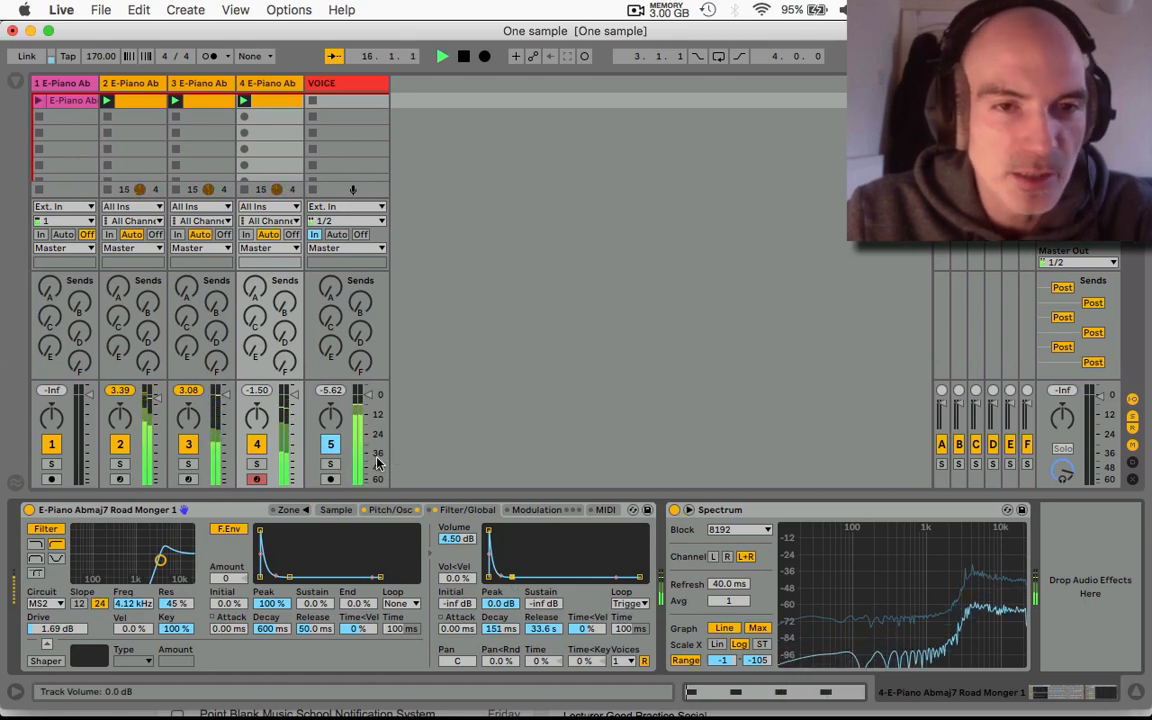
key(space)
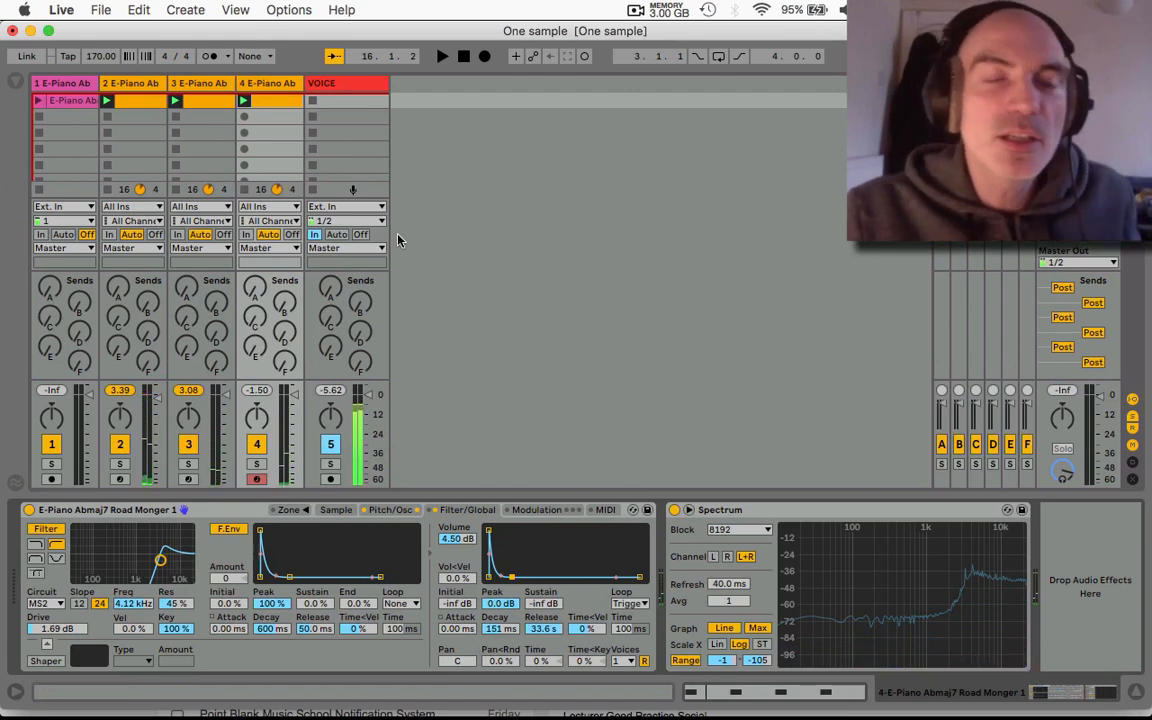
Step: Insert a MIDI track after track 4 and load track 1's E-Piano clip into it as a sample instrument
right_click(267, 90)
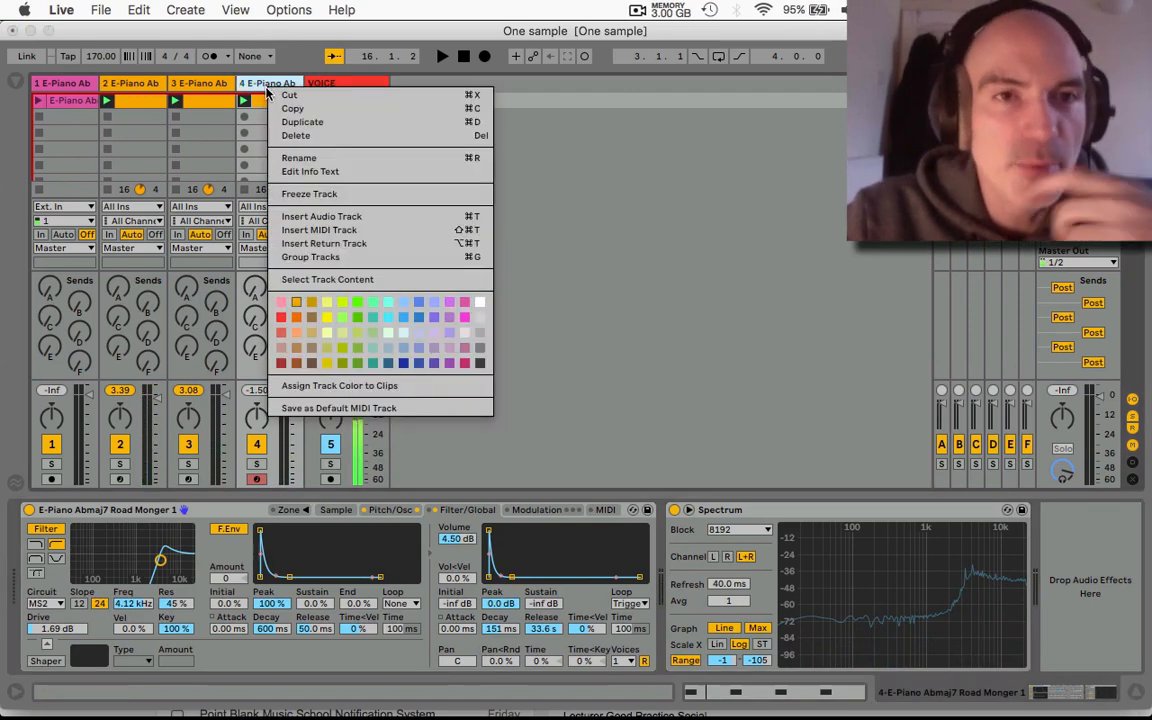
click(320, 230)
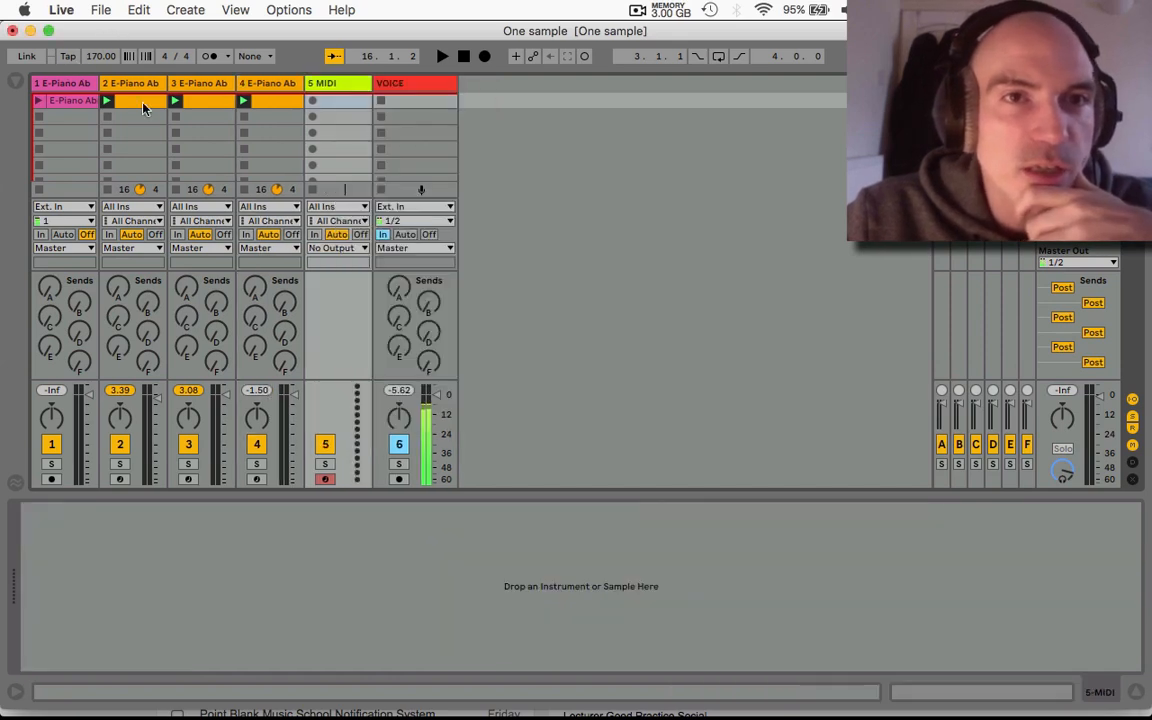
drag(65, 100, 472, 593)
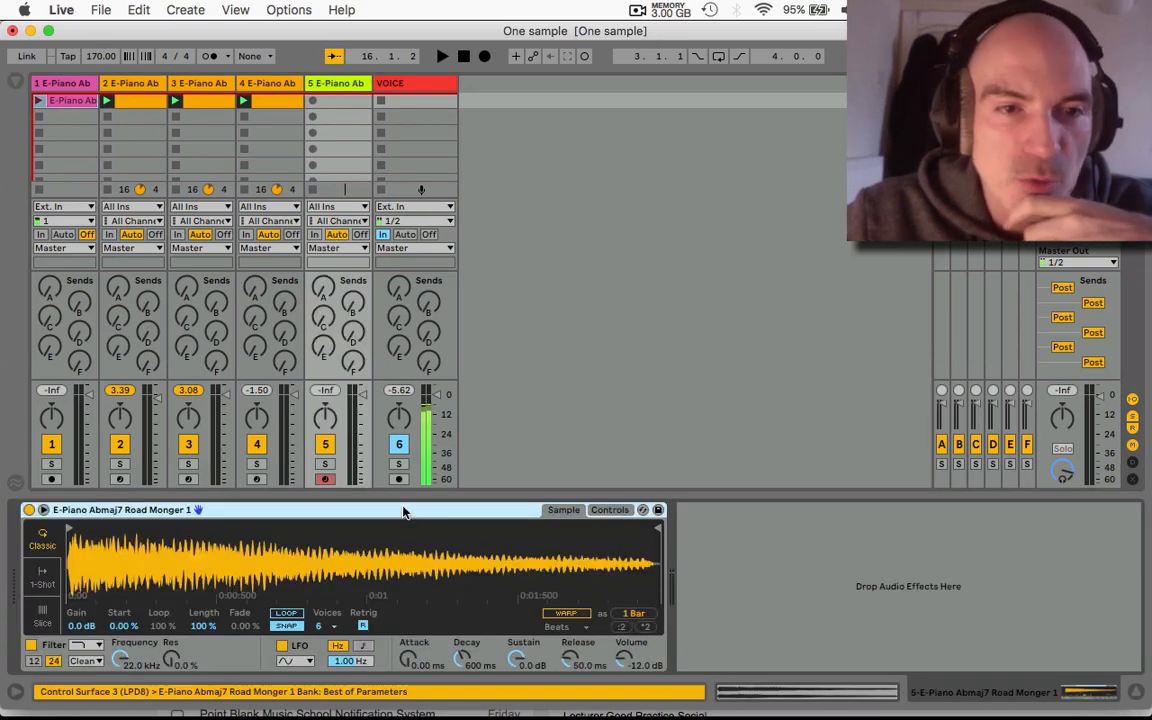
Step: Convert the new track's Simpler to Sampler and set its sustain mode to forward loop
right_click(200, 511)
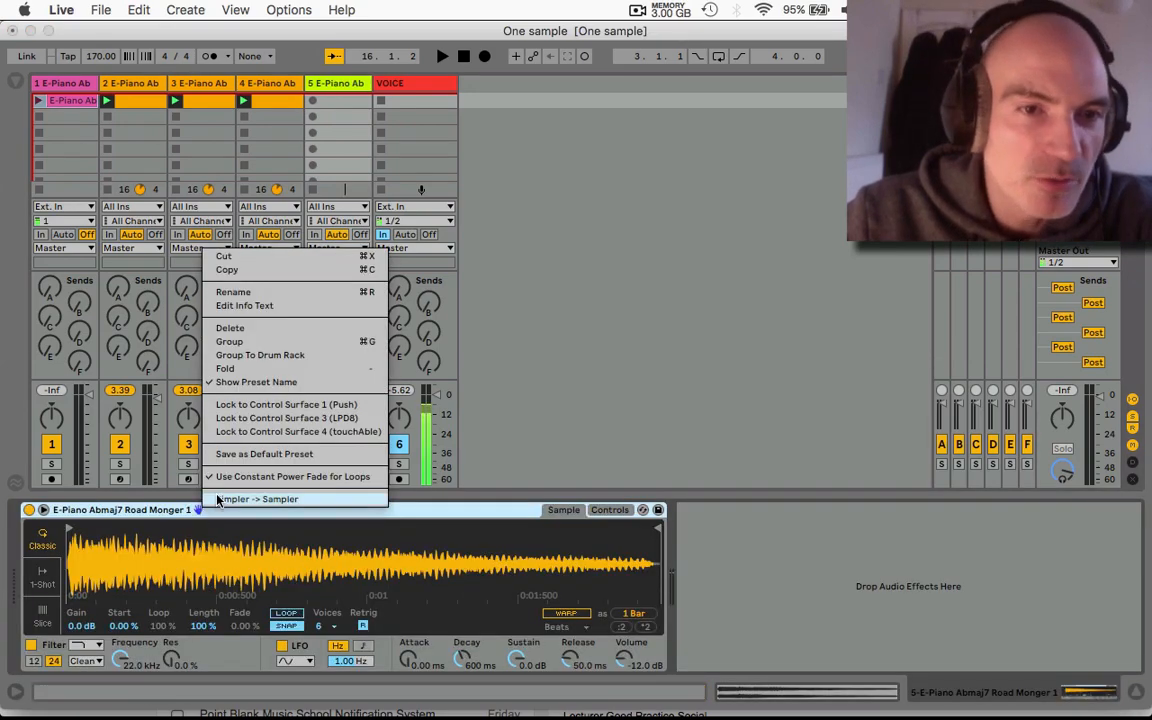
click(218, 499)
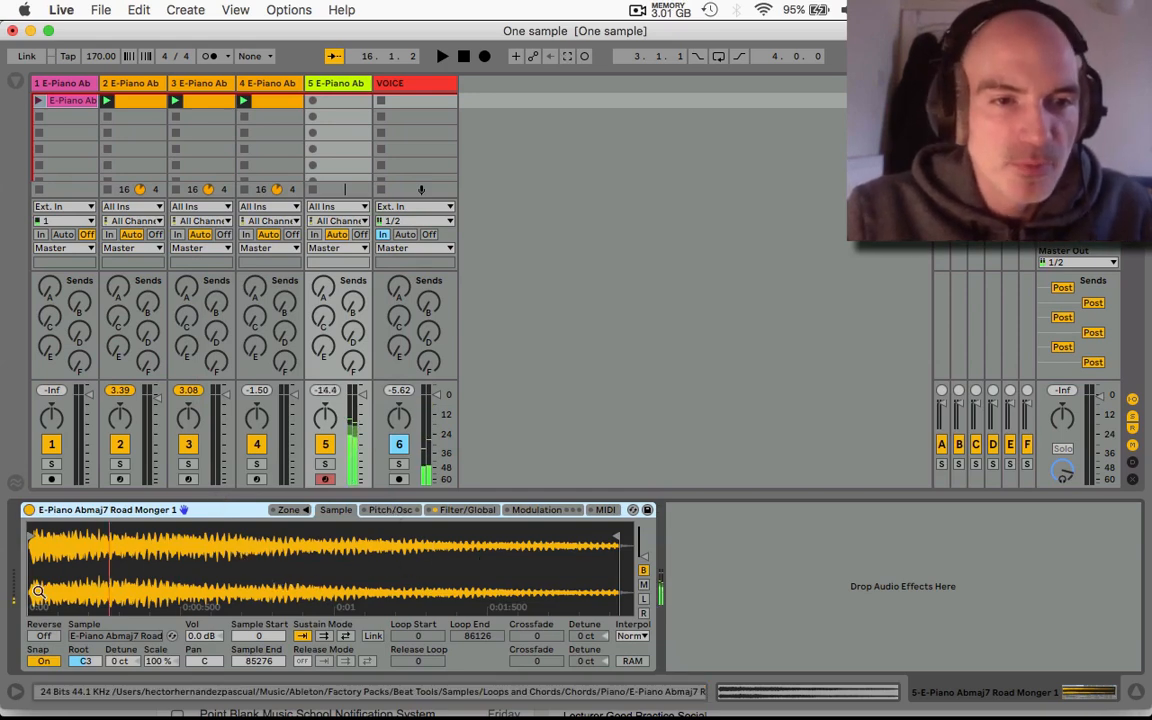
click(324, 637)
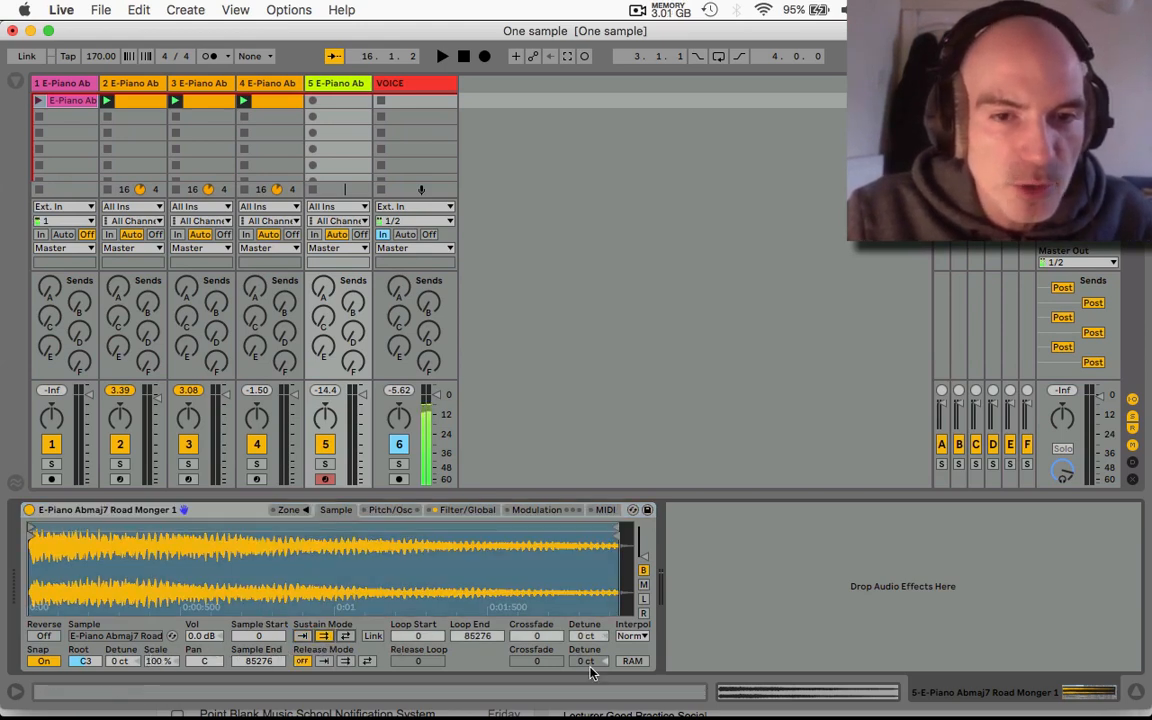
Step: Link track 5's loop start to a sample start of 15336, turn Snap off, and shorten the loop end to 15385
click(371, 636)
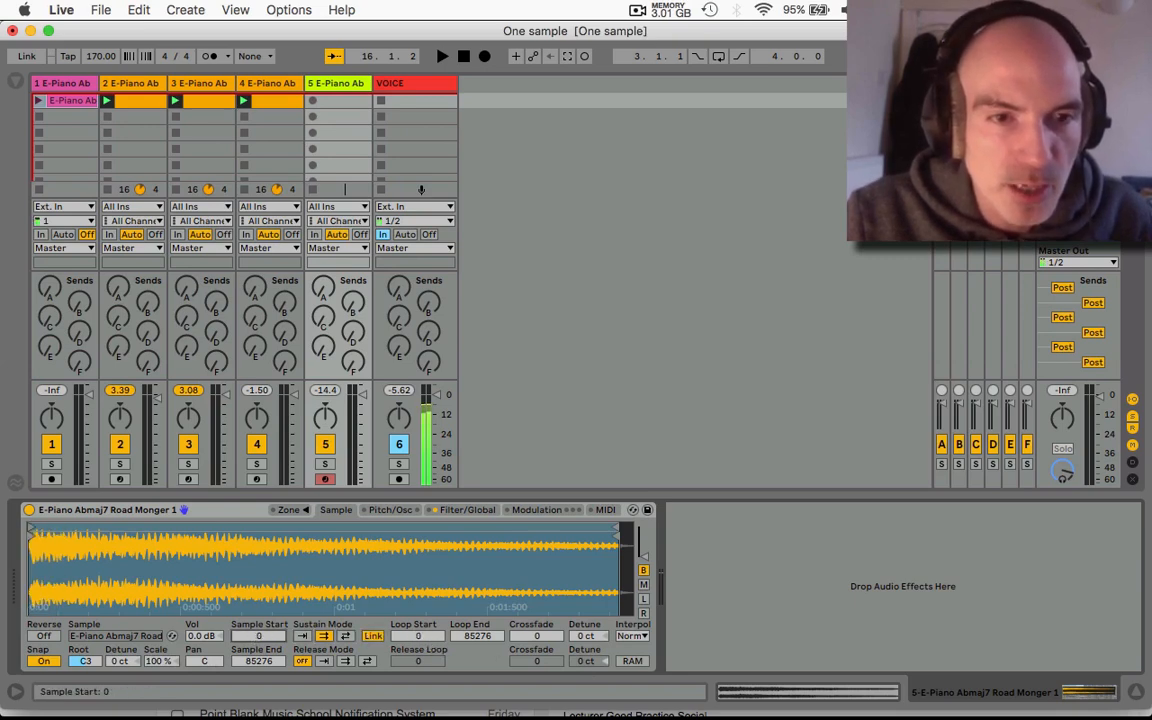
drag(258, 636, 258, 555)
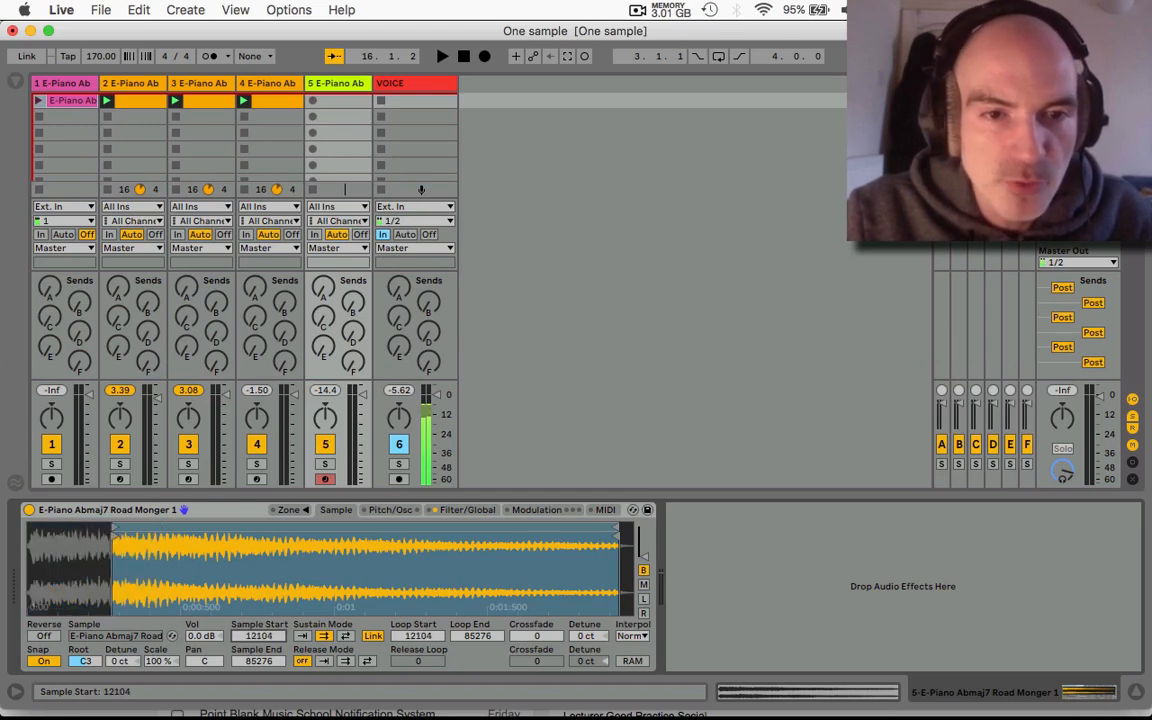
click(372, 637)
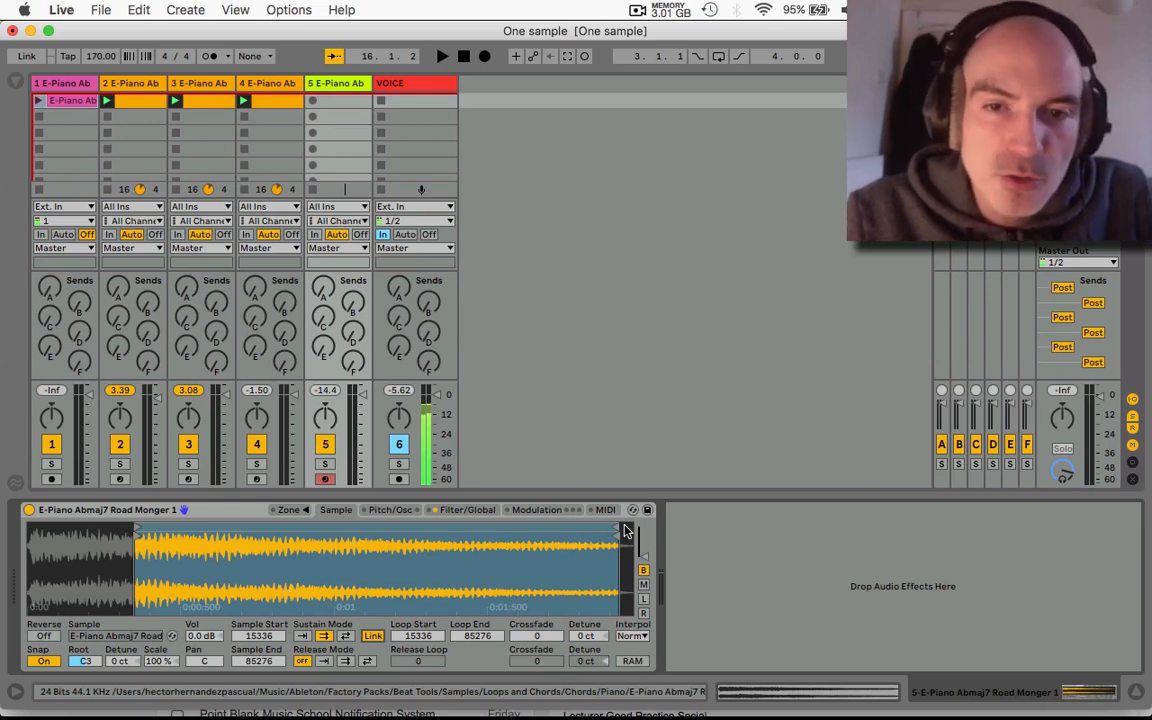
drag(614, 528, 120, 532)
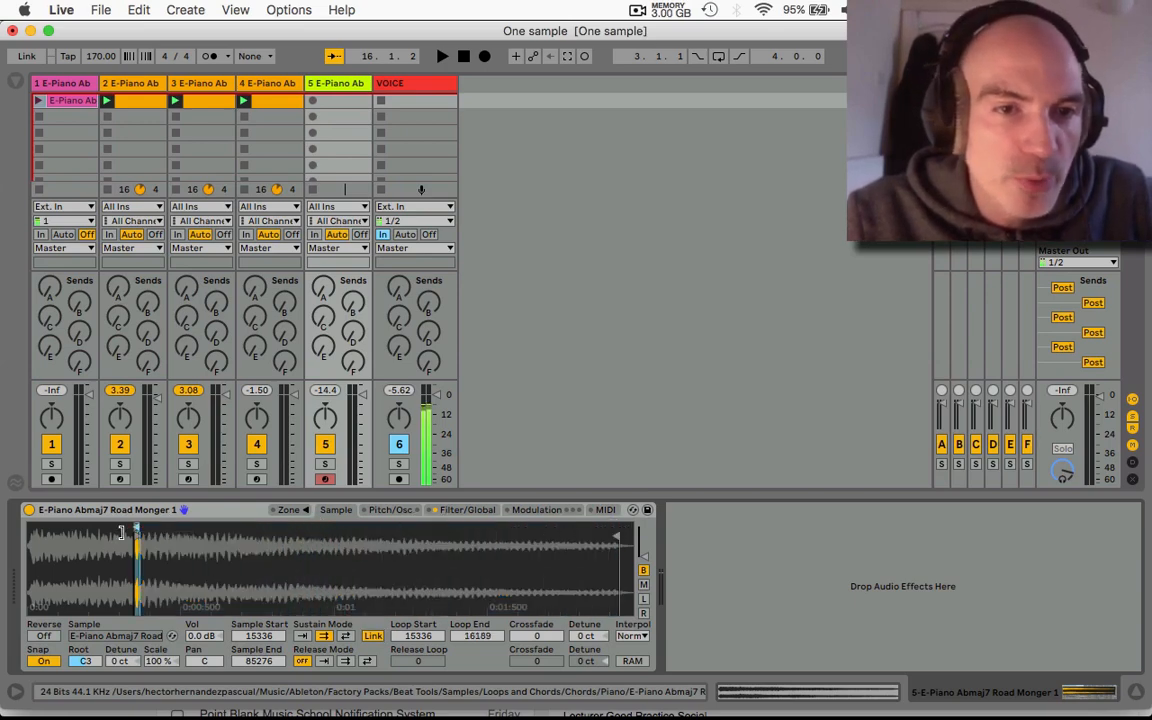
click(41, 662)
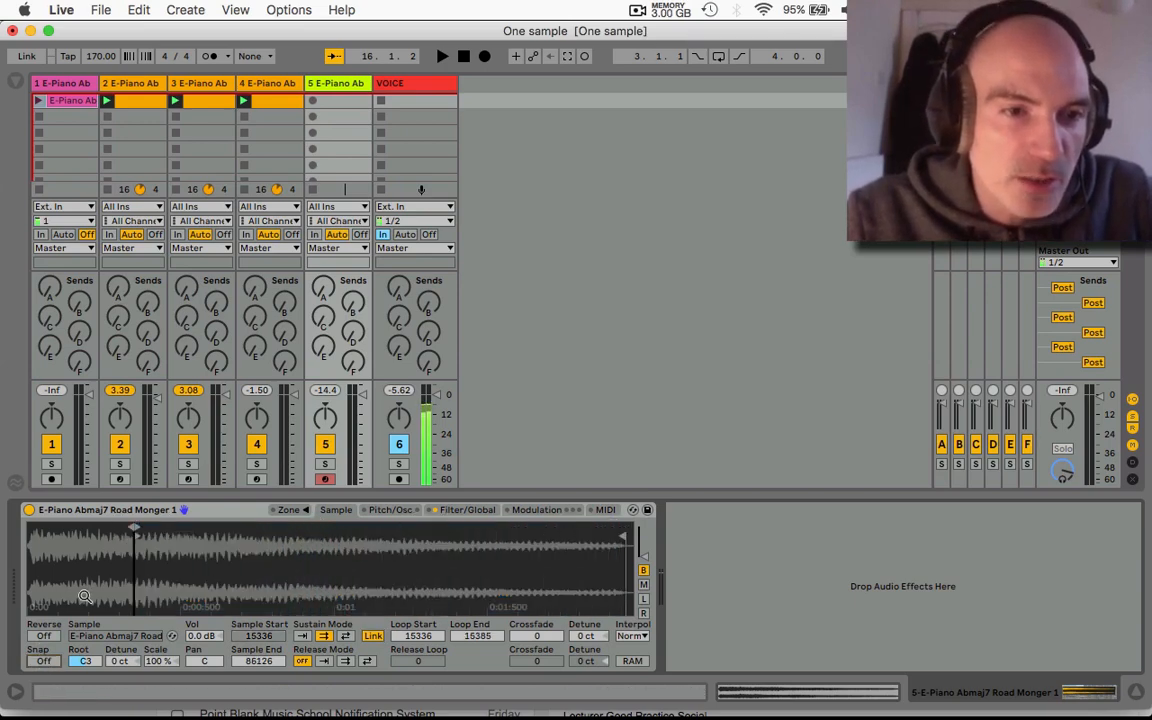
Step: Widen the tiny loop to about one waveform cycle and move it earlier, spanning samples 14572 to 14730
drag(126, 551, 127, 640)
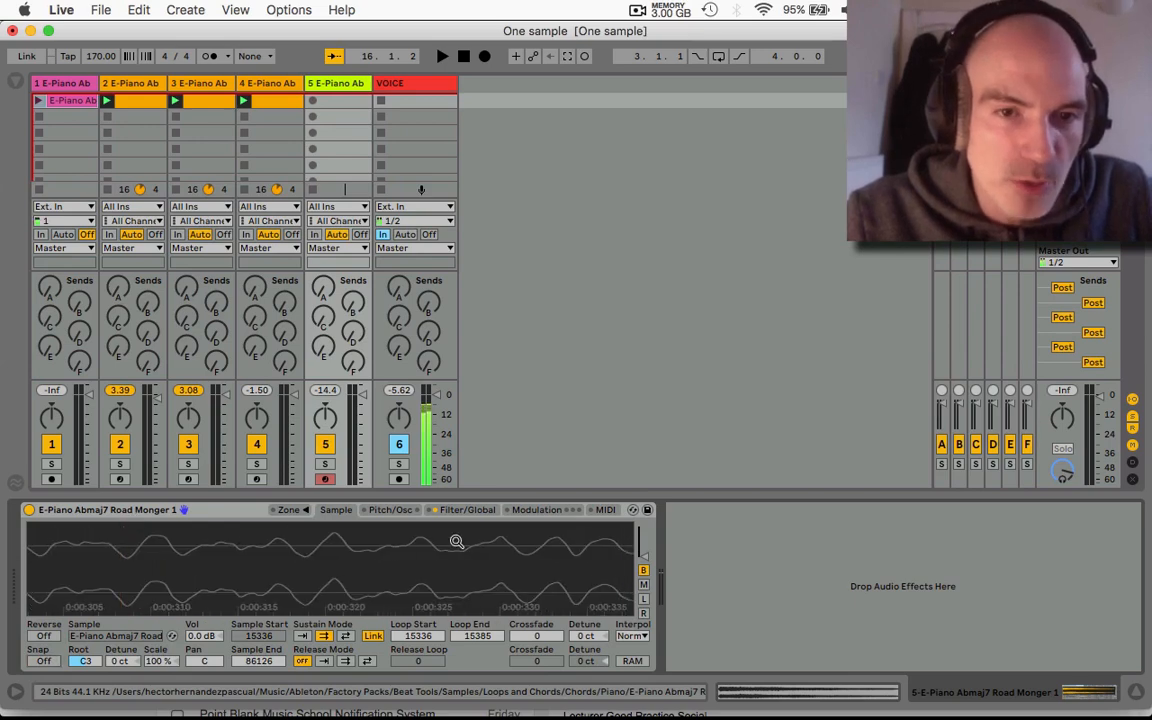
drag(457, 541, 46, 541)
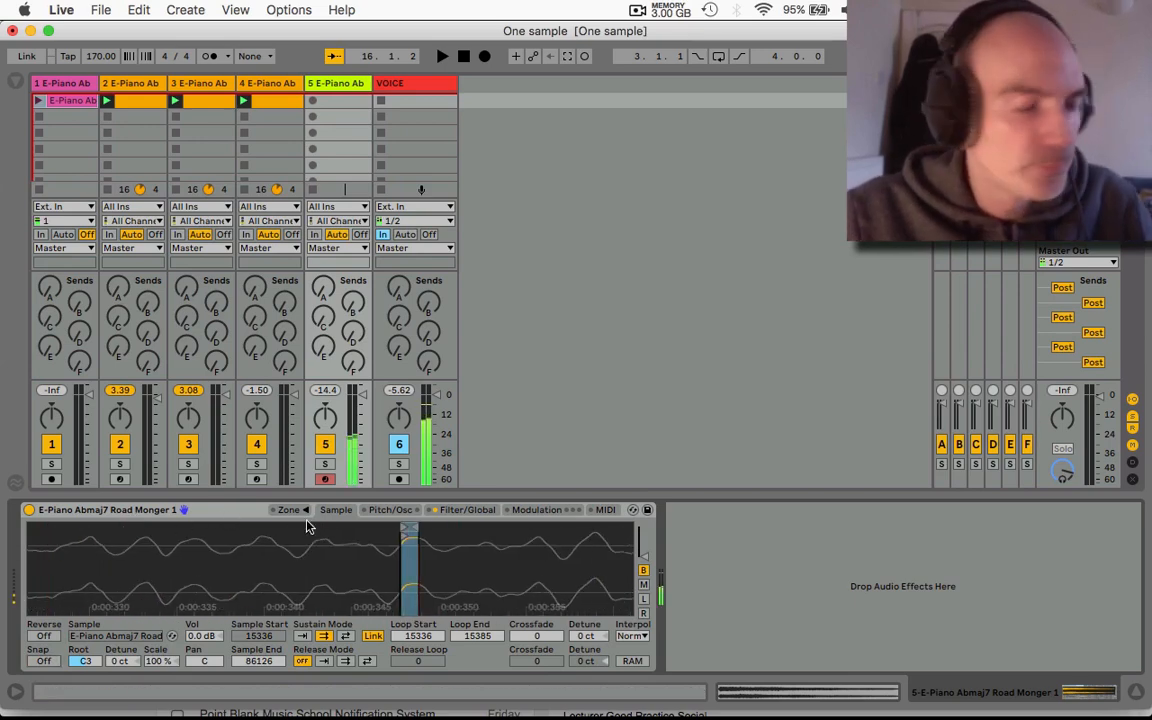
drag(412, 527, 456, 545)
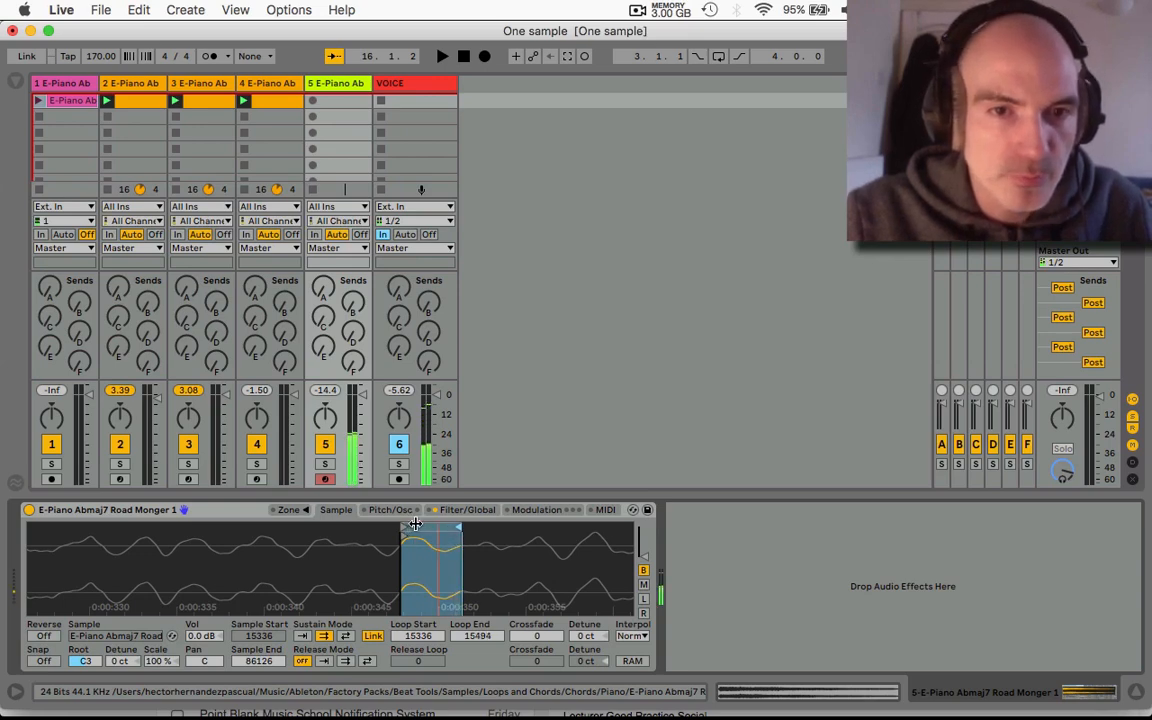
drag(415, 525, 289, 608)
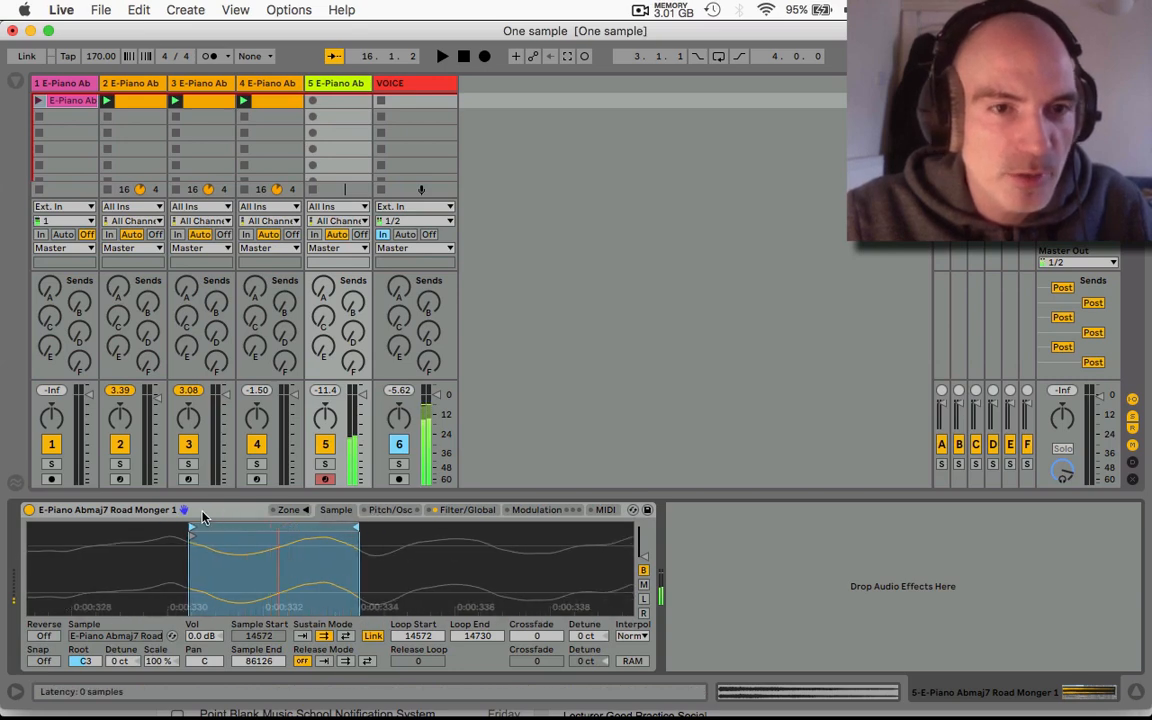
Step: Fine-tune the loop to run from 14589 to 14721 and set its crossfade to 20
mouse_move(192, 528)
mouse_down()
mouse_move(186, 535)
mouse_move(211, 540)
mouse_up()
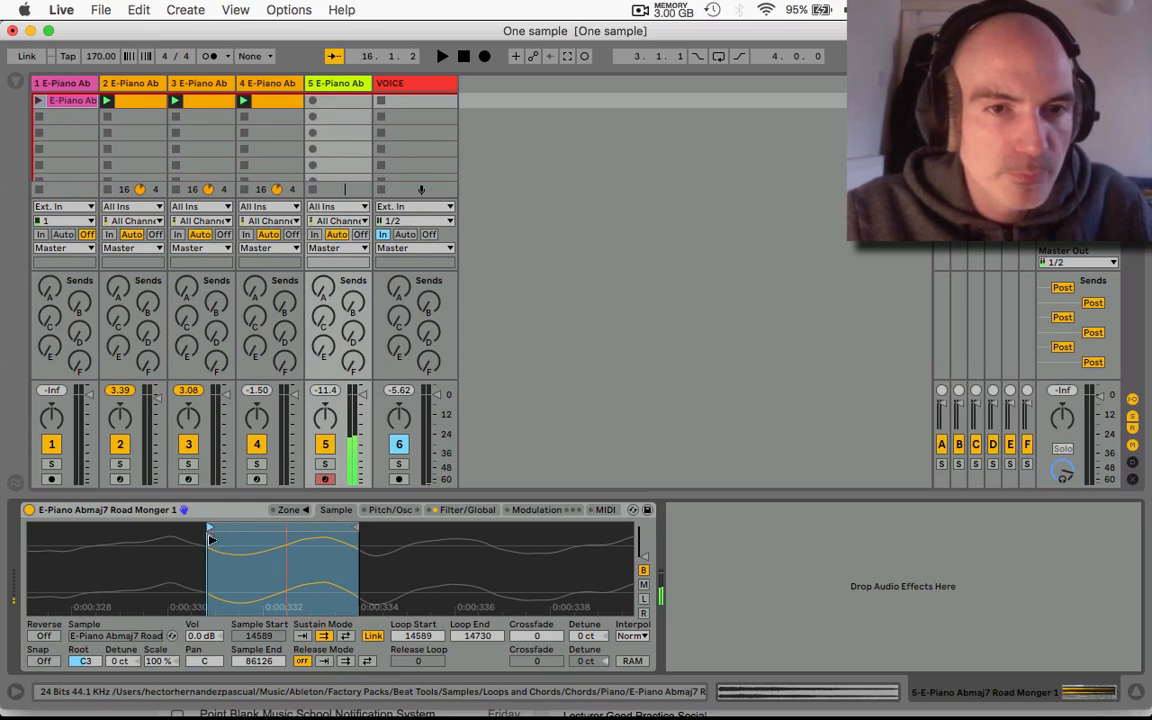
drag(355, 527, 344, 527)
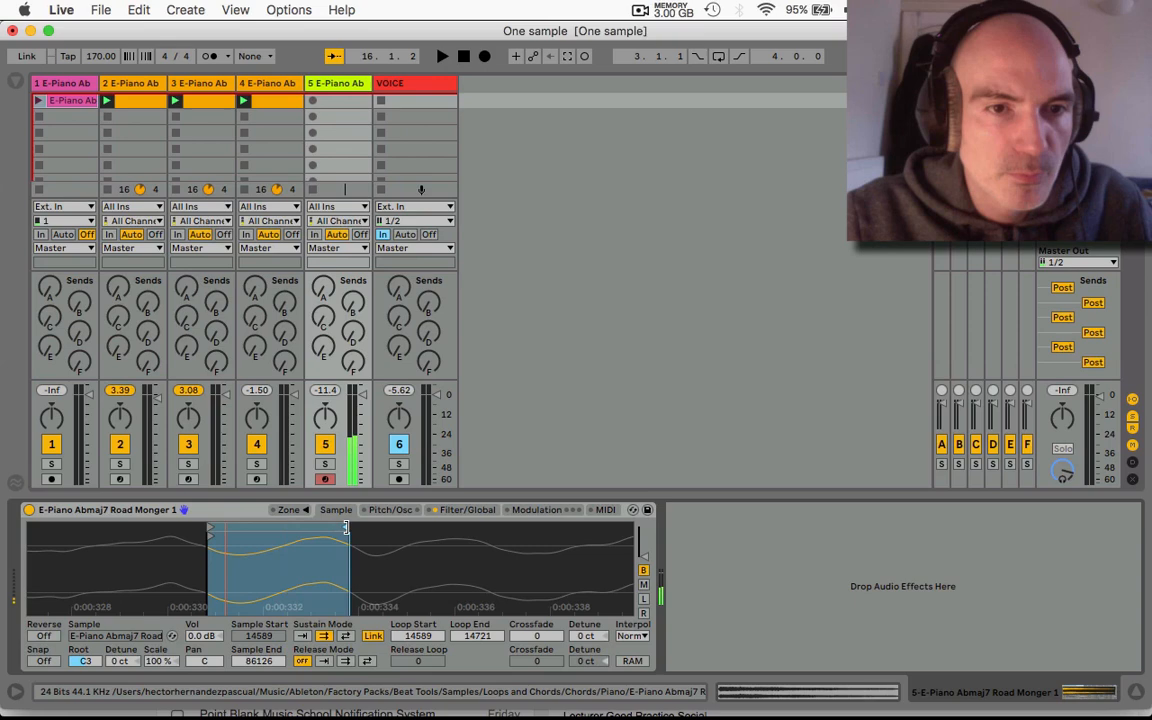
drag(536, 636, 536, 604)
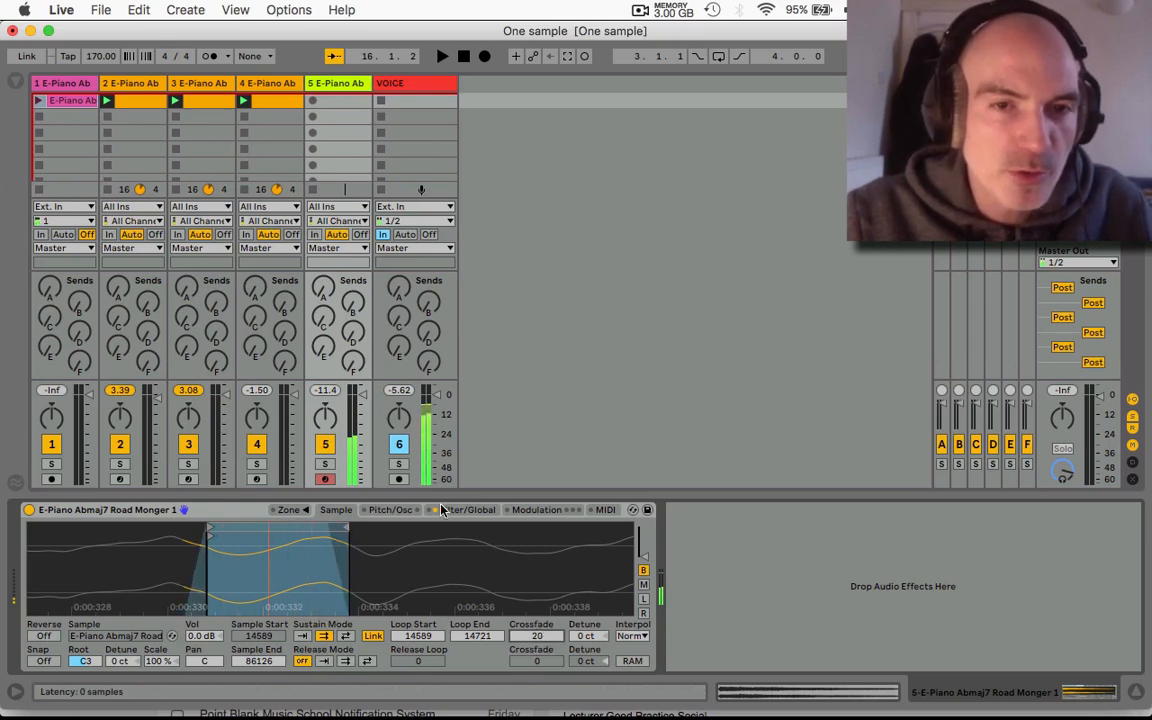
Step: Raise the Sampler volume to 4.50 dB and enable the sine FM oscillator at -46 dB with coarse 0.125
click(447, 511)
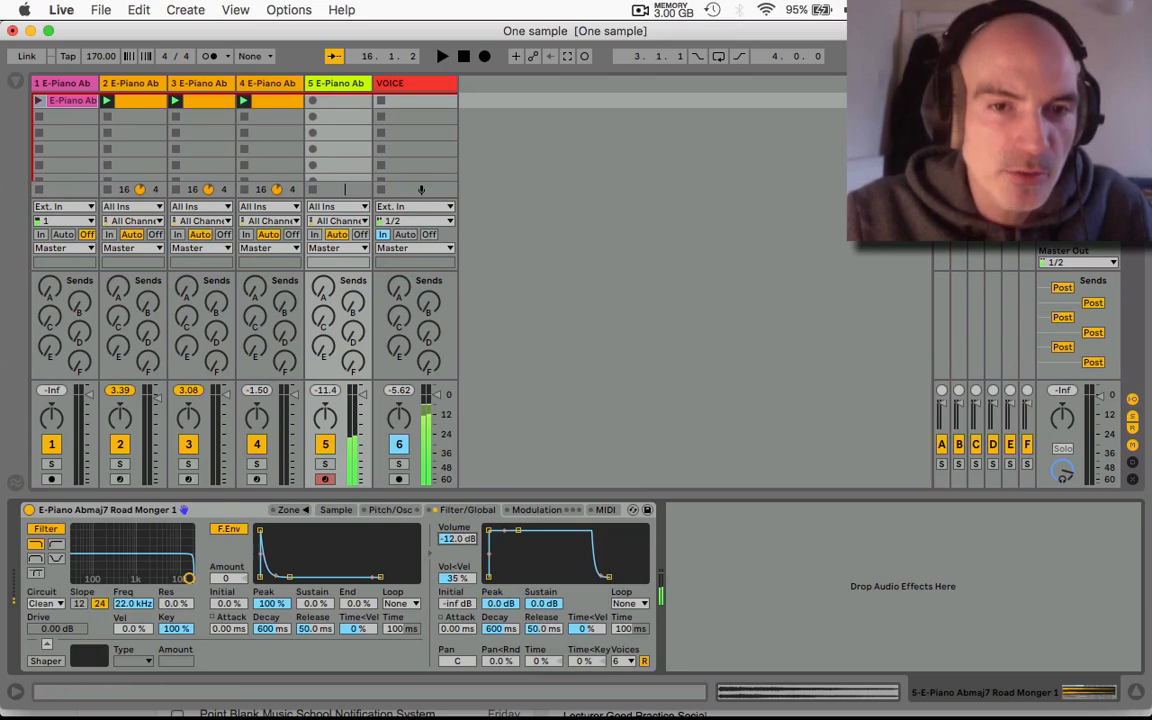
drag(457, 539, 457, 490)
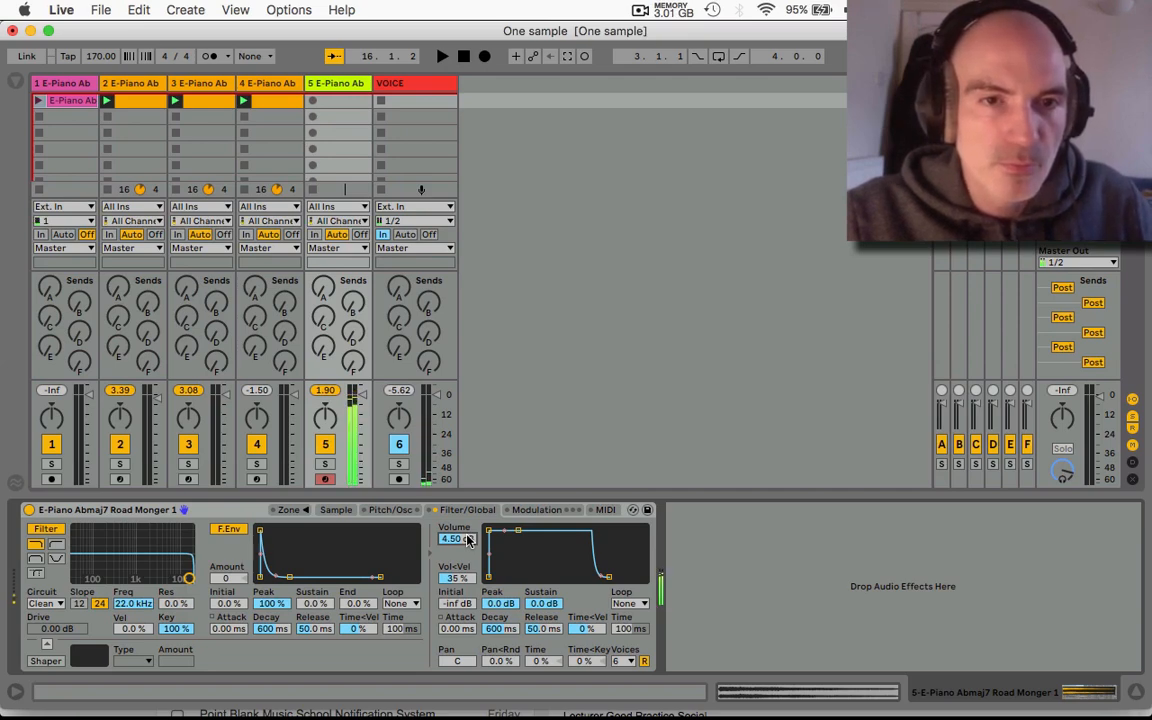
click(390, 510)
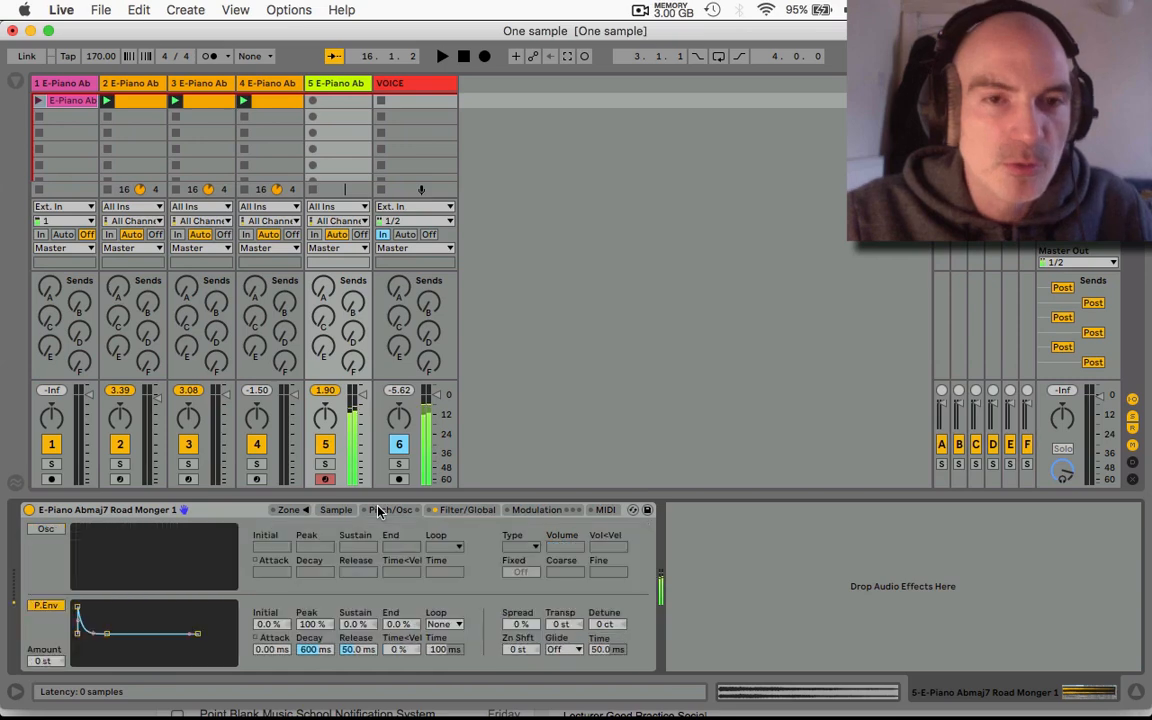
click(45, 529)
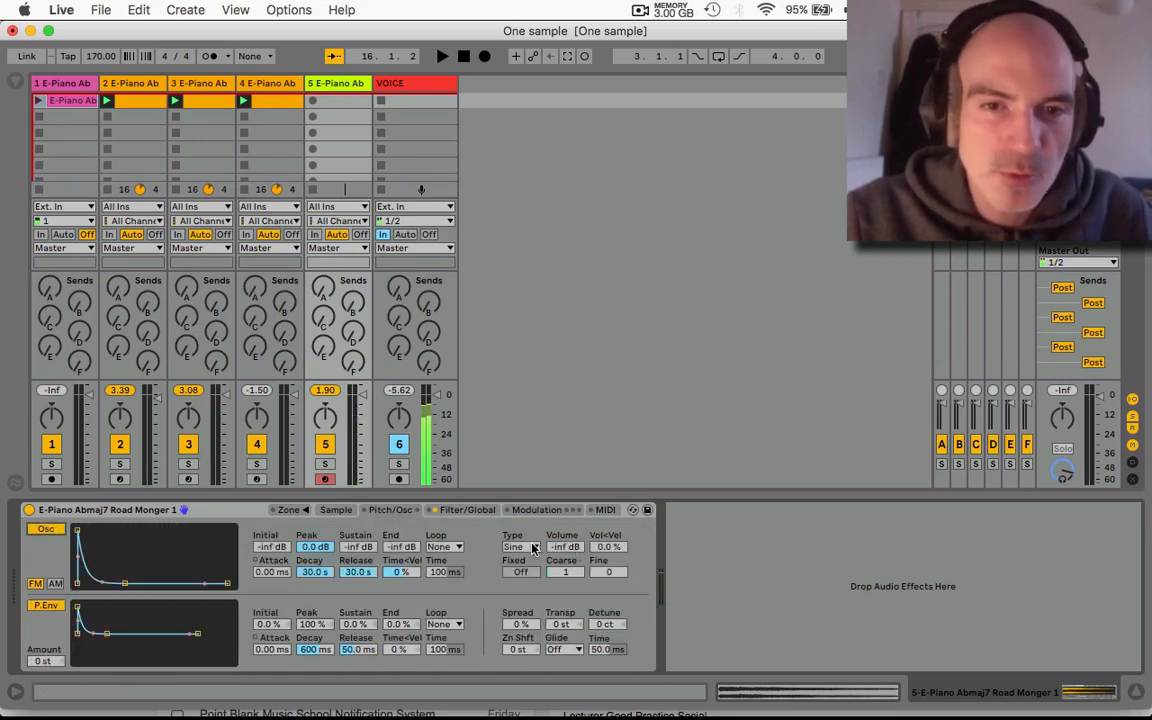
drag(562, 547, 562, 530)
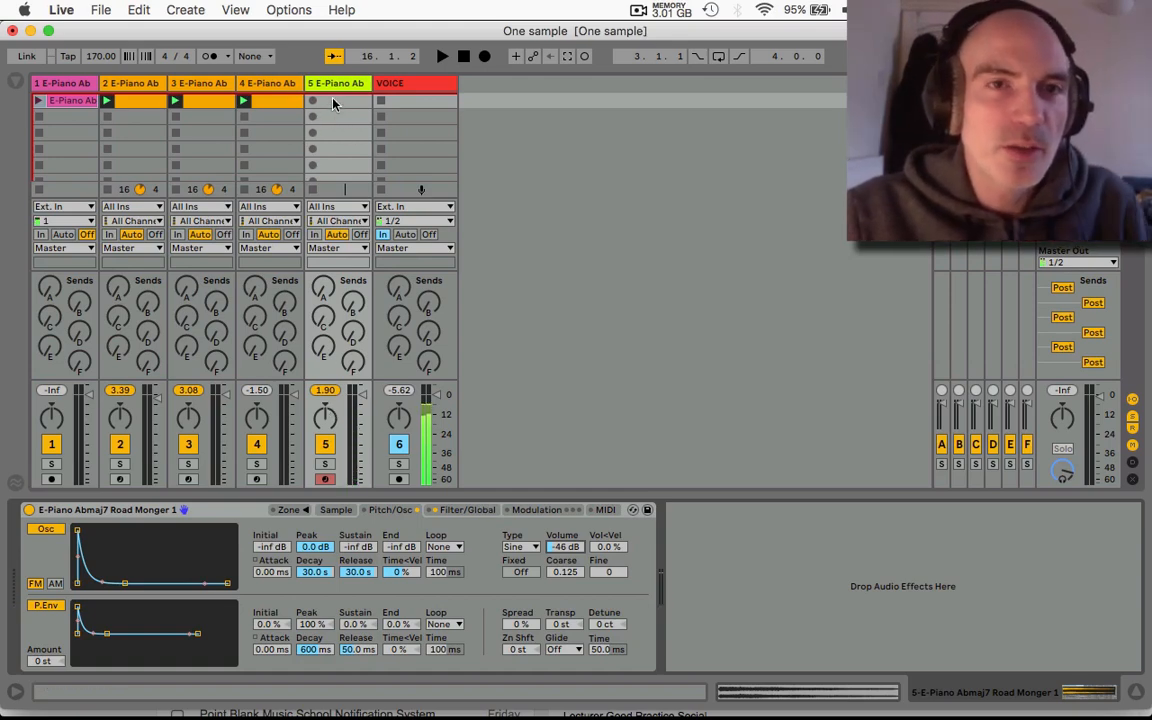
Step: Play the set and record a bass clip into the first slot of track 5
key(space)
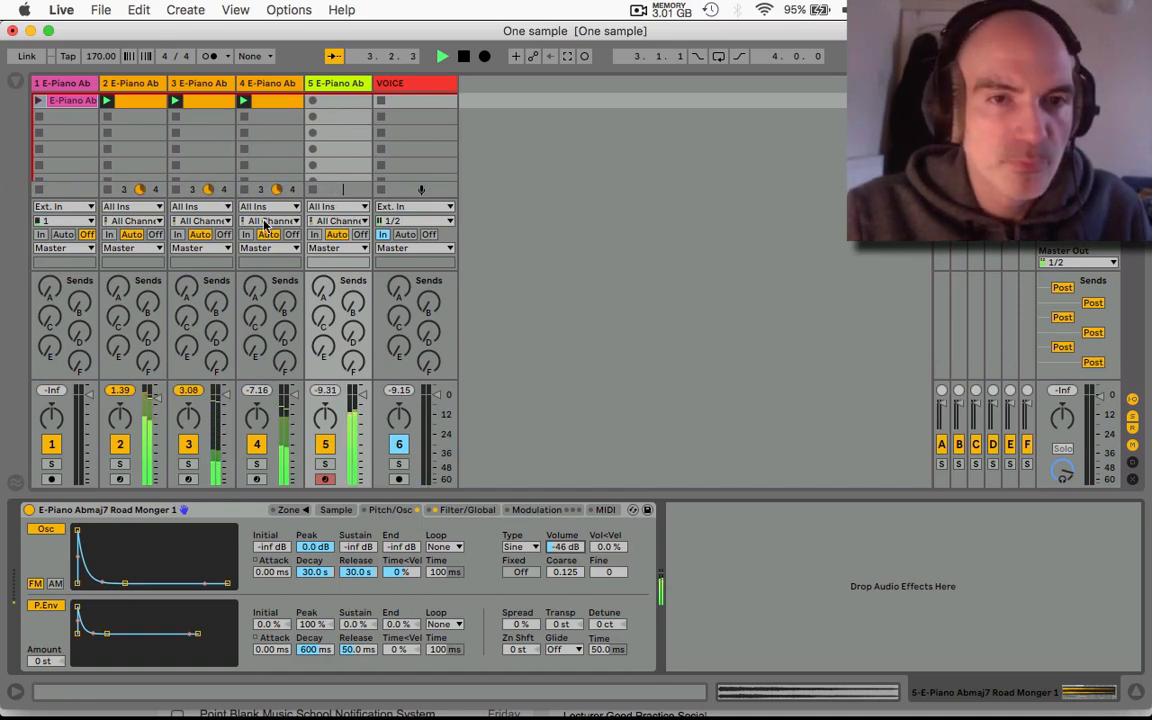
click(314, 102)
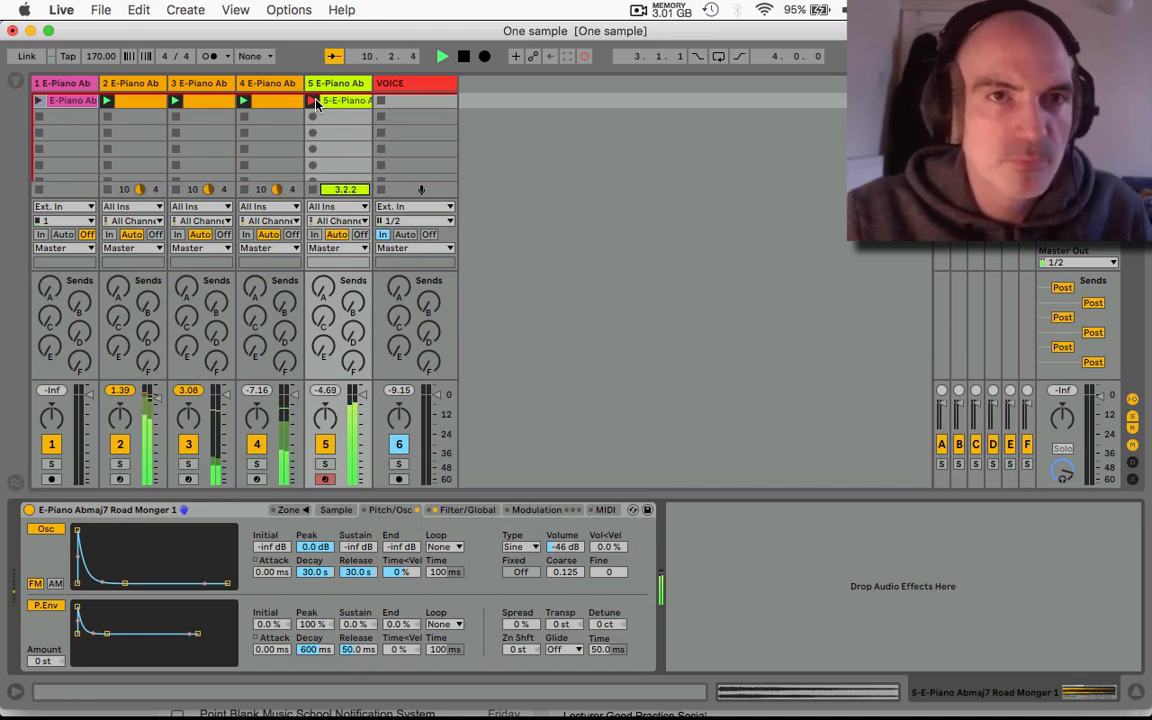
click(316, 102)
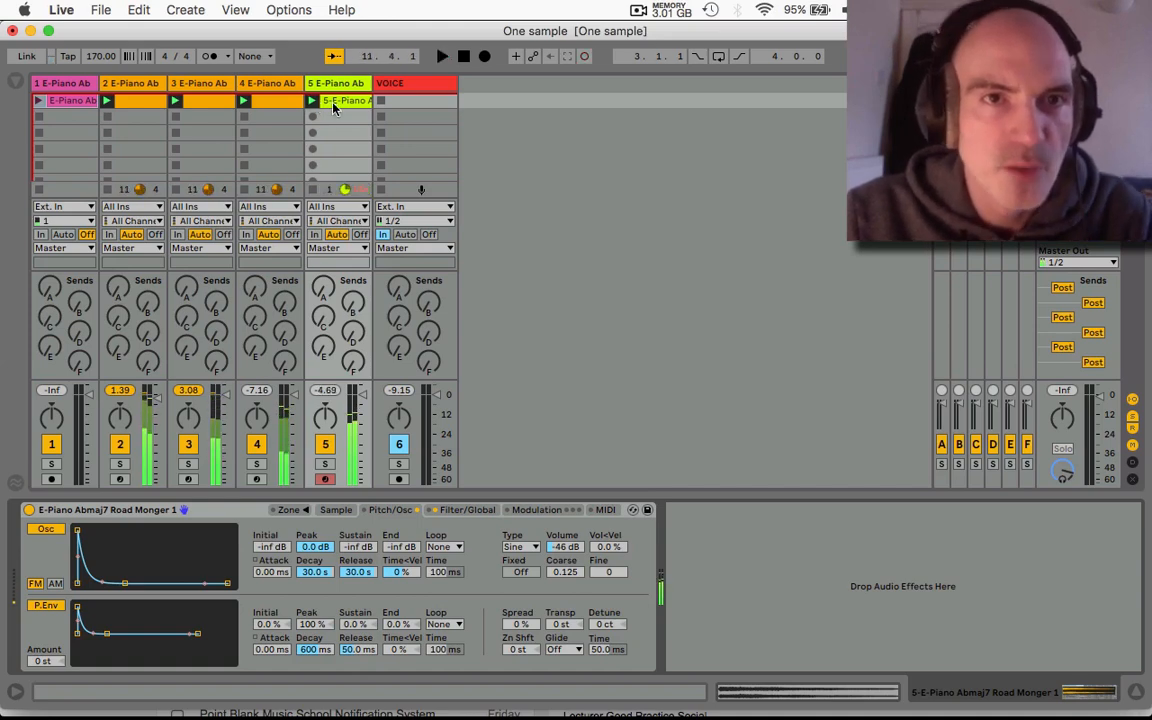
Step: Shorten the recorded clip's loop to two bars and shift its first D0 note to the start at 1.1.1
double_click(334, 107)
key(super+a)
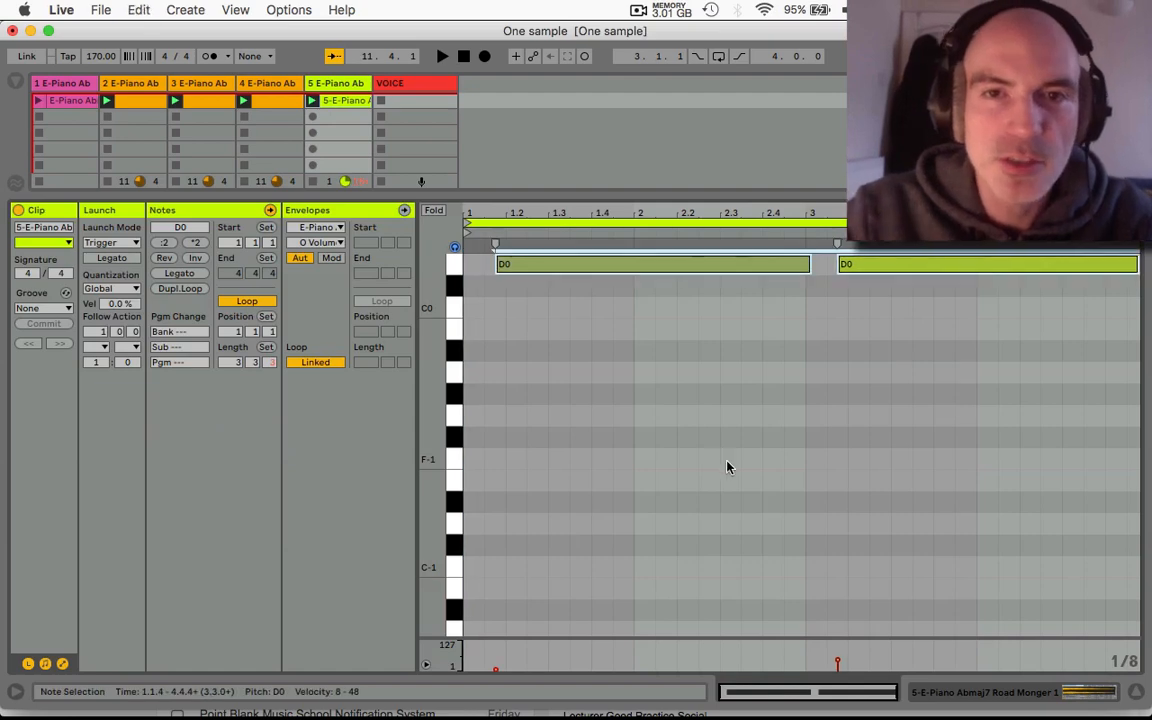
click(805, 468)
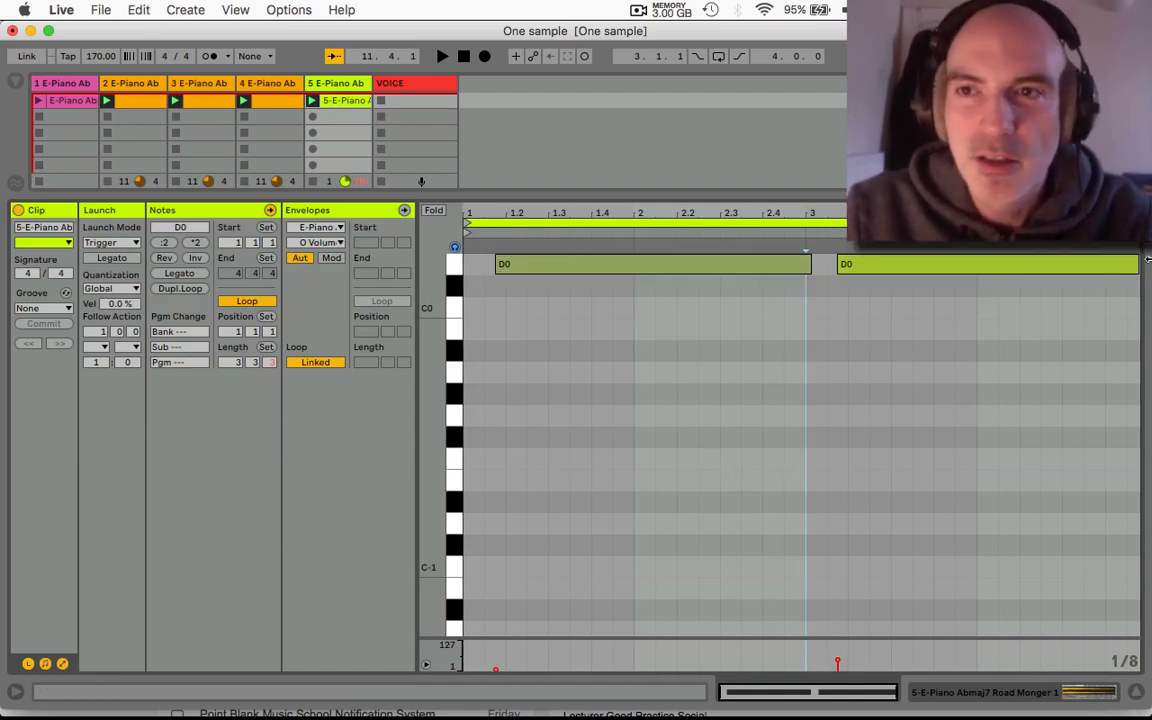
drag(1138, 223, 804, 265)
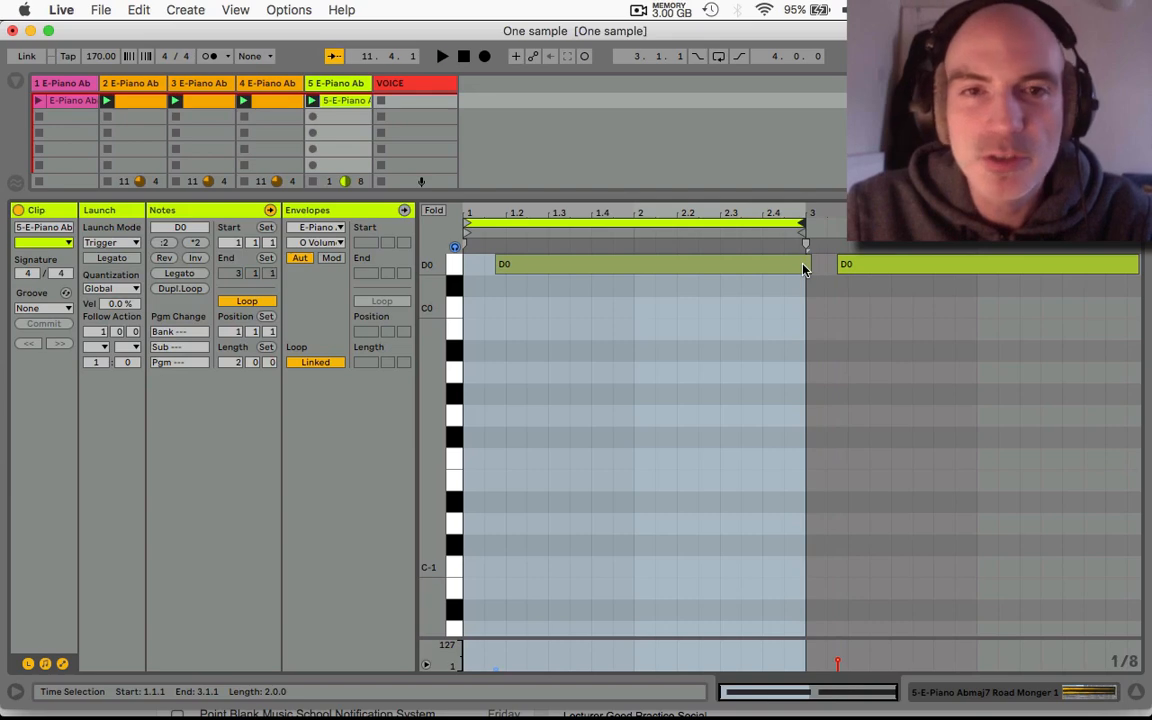
click(645, 265)
key(Left)
key(Left)
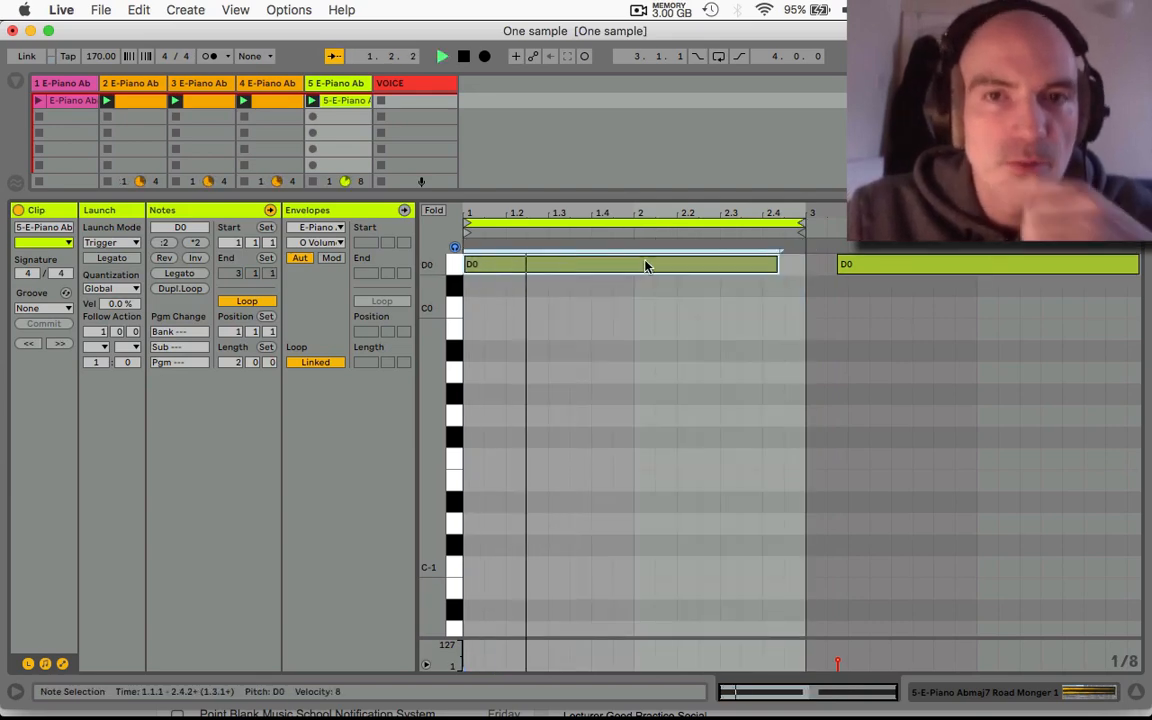
Step: Lower track 5's low-pass filter to 2.20 kHz with 34 % resonance while the clips play
click(987, 692)
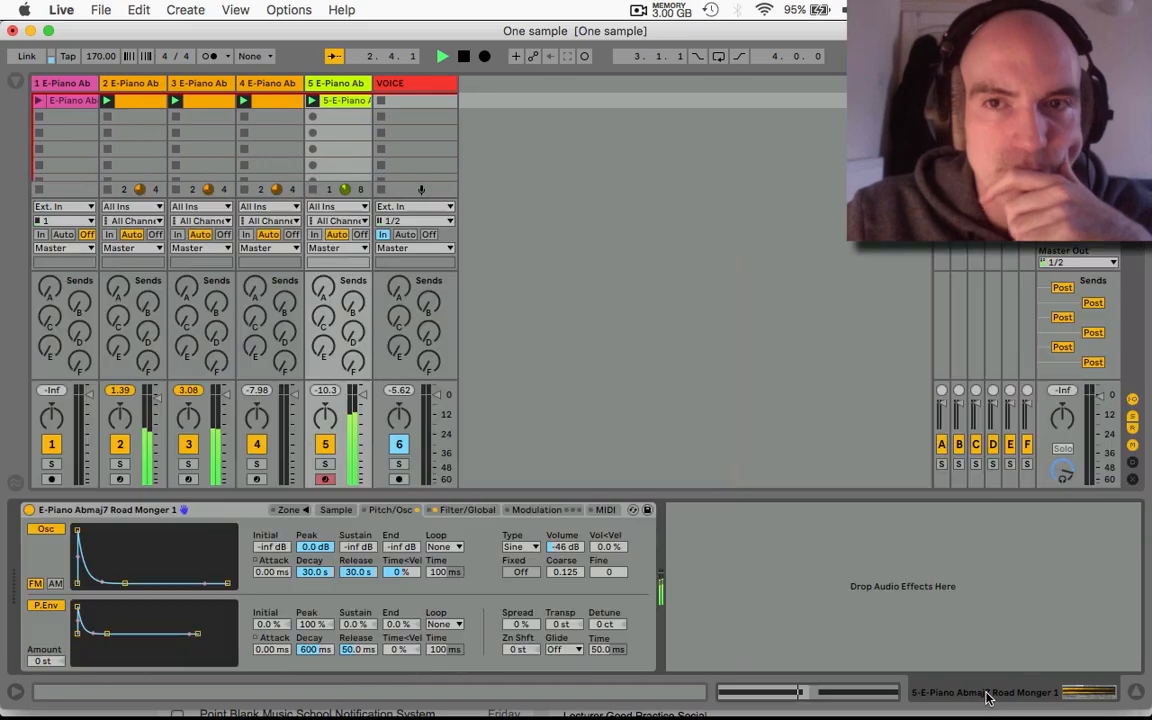
click(466, 510)
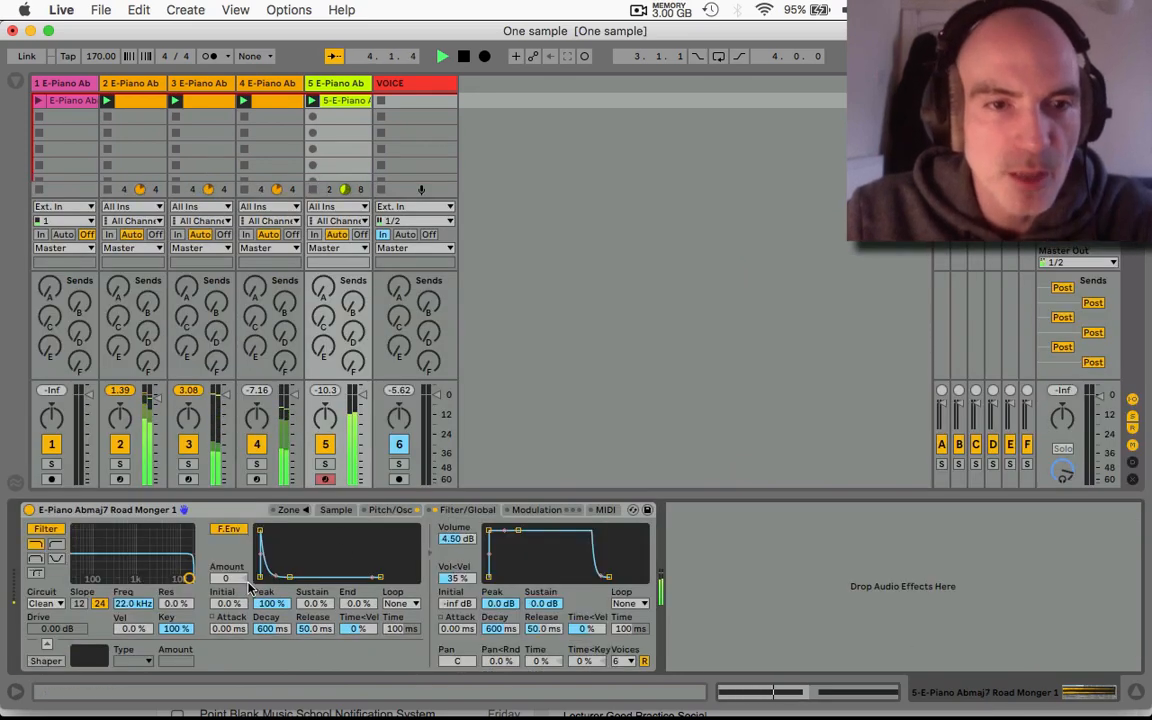
drag(188, 577, 152, 566)
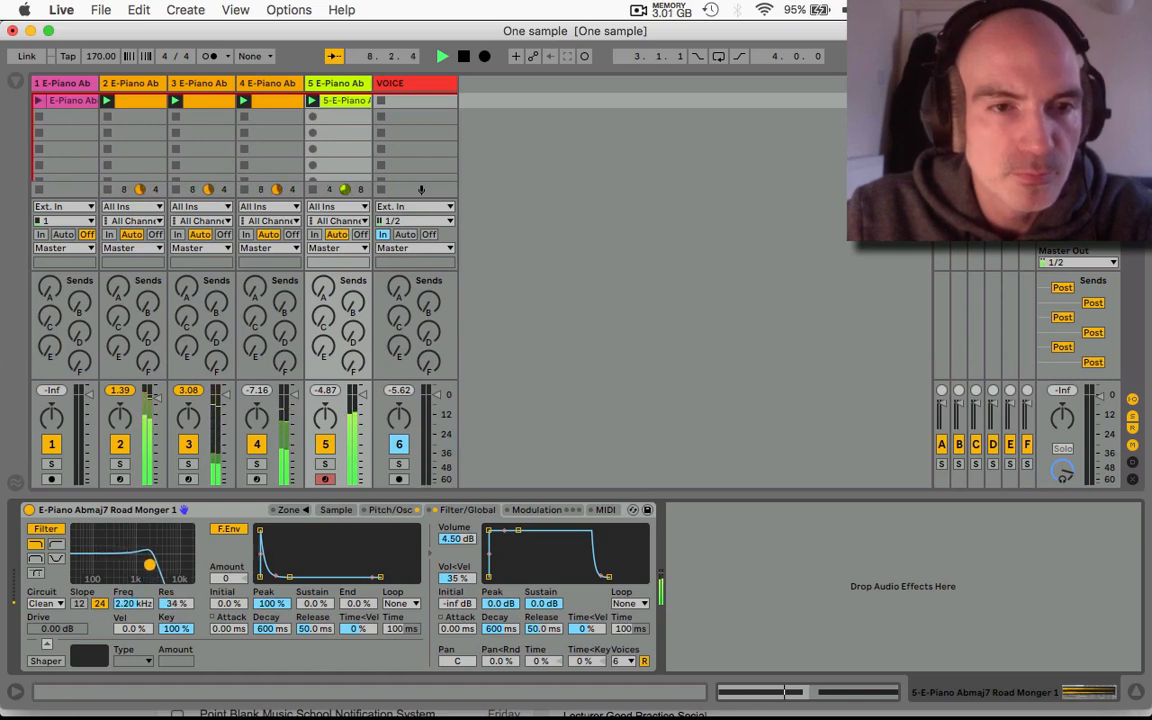
Step: Set the FM oscillator envelope to 1.04 s decay and -0.7 dB sustain, with oscillator volume -47 dB and coarse 0.125
click(372, 510)
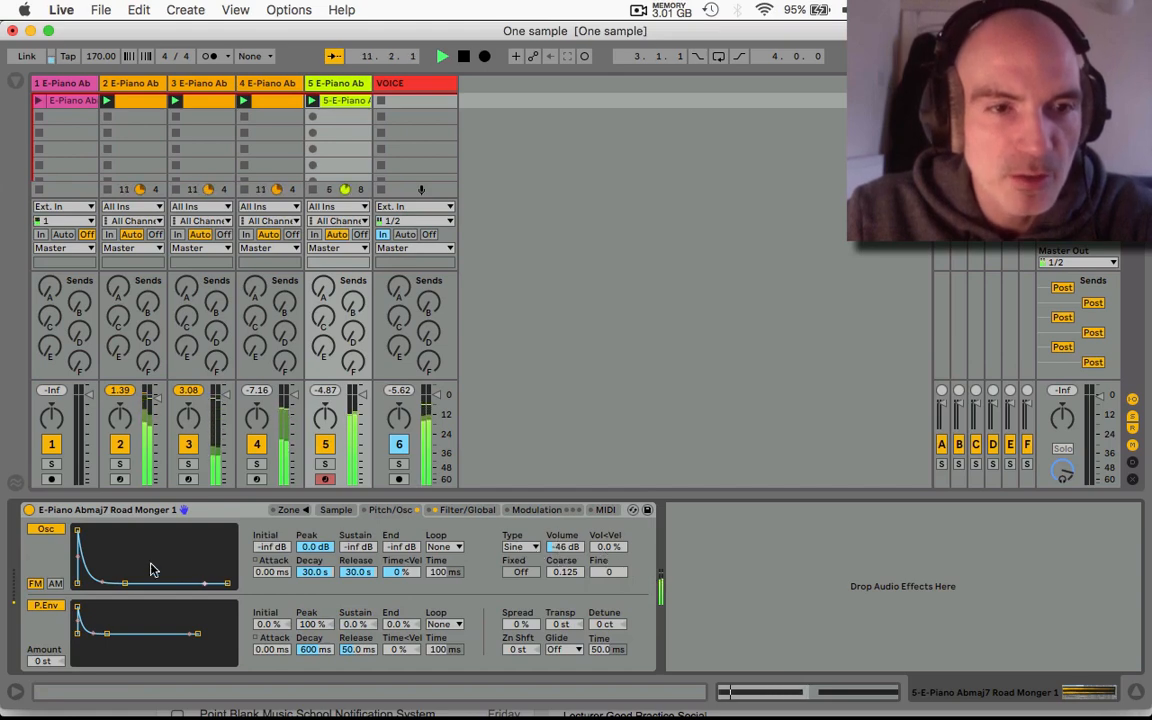
drag(125, 583, 109, 531)
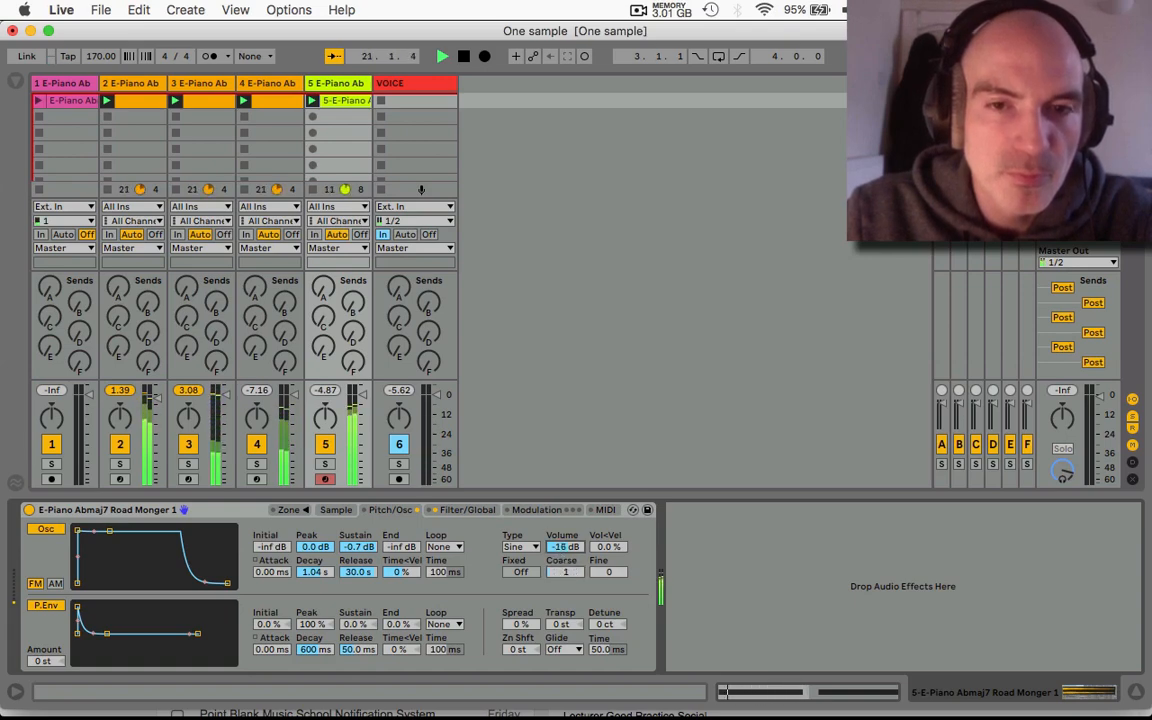
drag(565, 547, 565, 584)
click(562, 548)
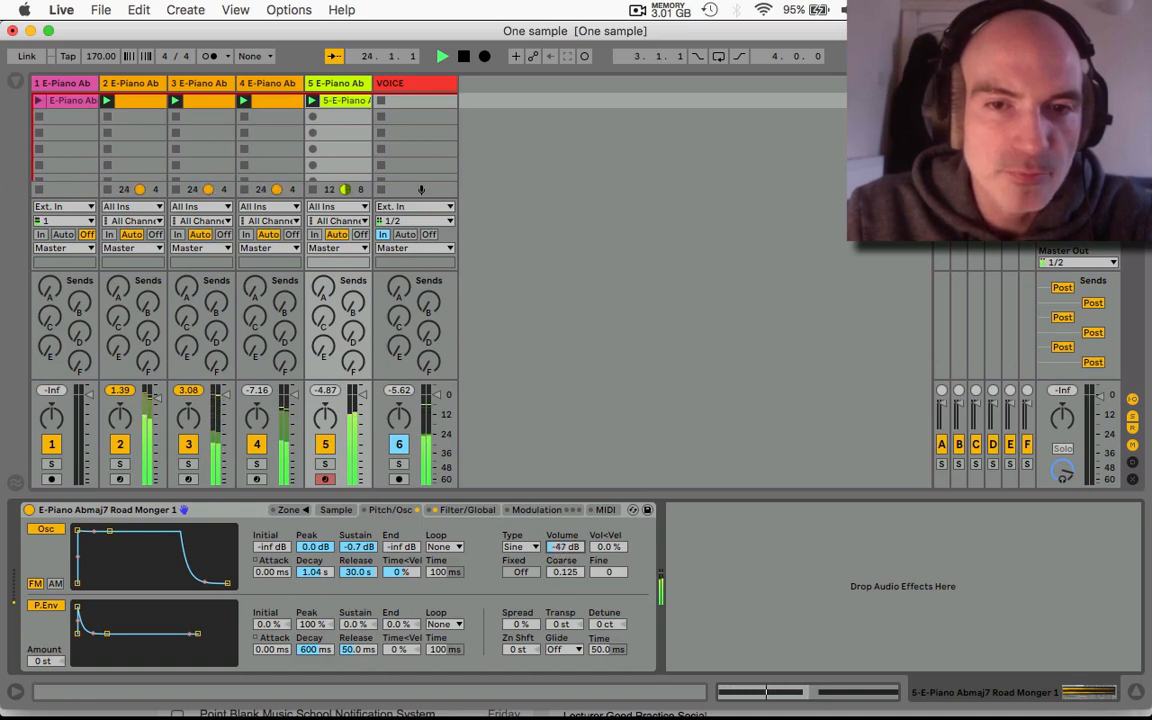
Step: Adjust the filter to 2.57 kHz with 32 % resonance and stop playback
click(467, 509)
mouse_move(152, 565)
mouse_down()
mouse_move(145, 530)
mouse_move(182, 563)
mouse_move(150, 515)
mouse_move(152, 565)
mouse_up()
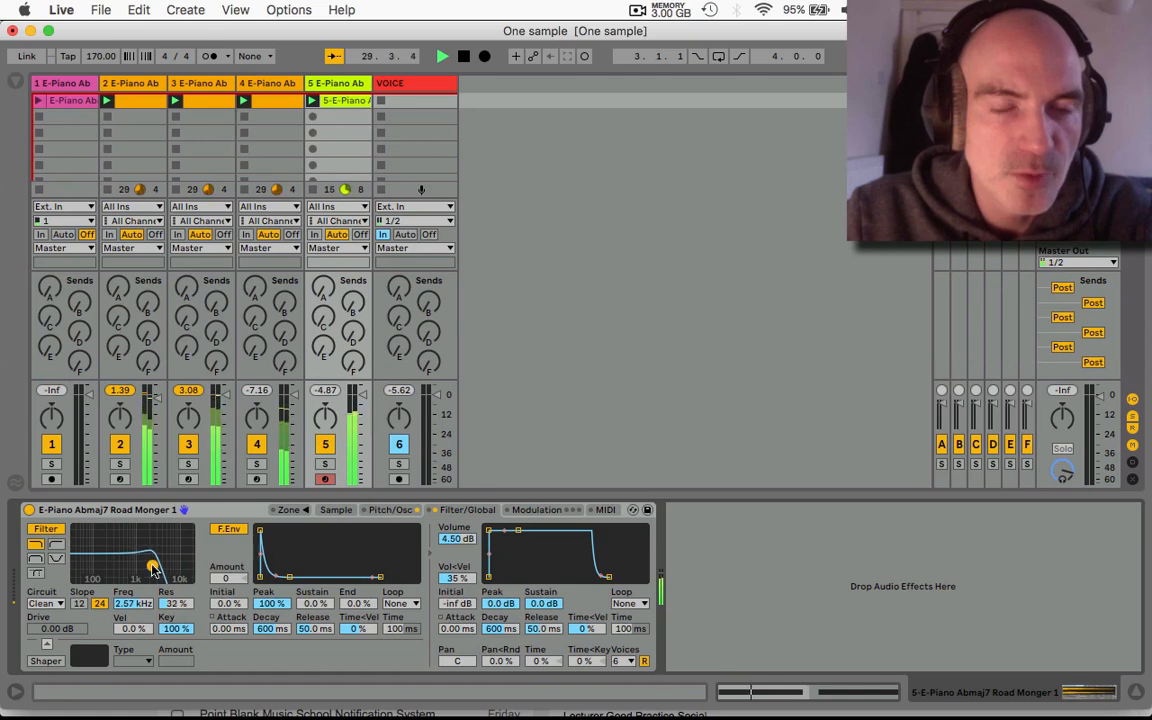
key(space)
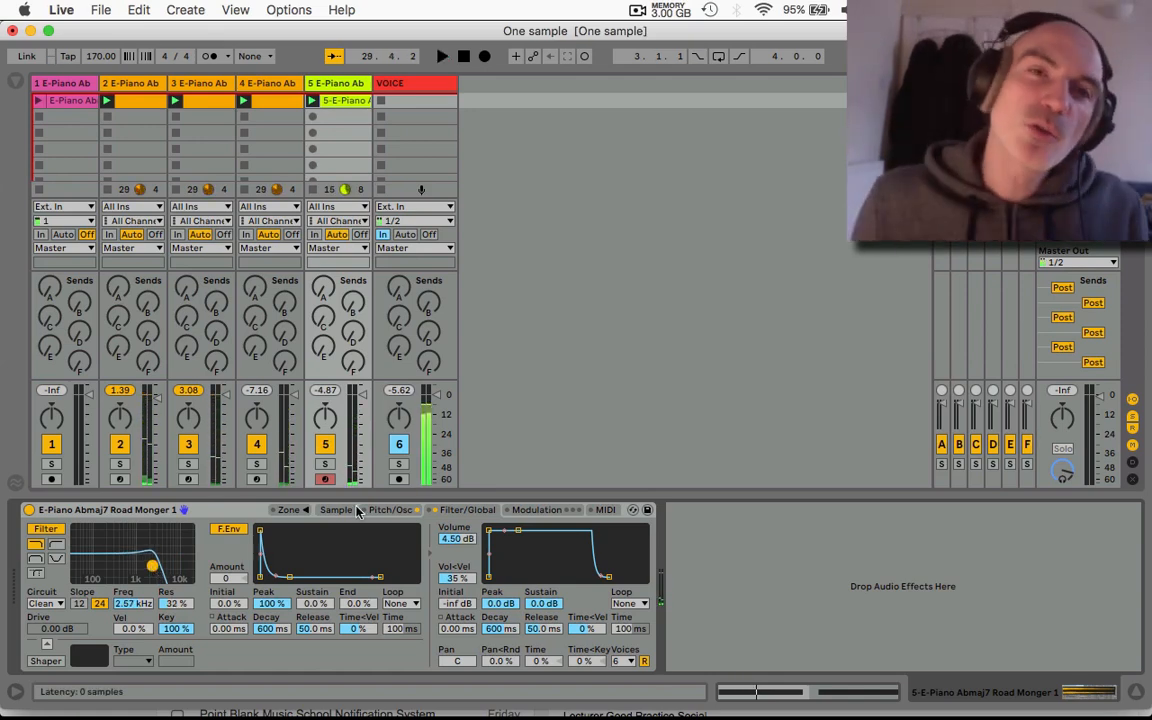